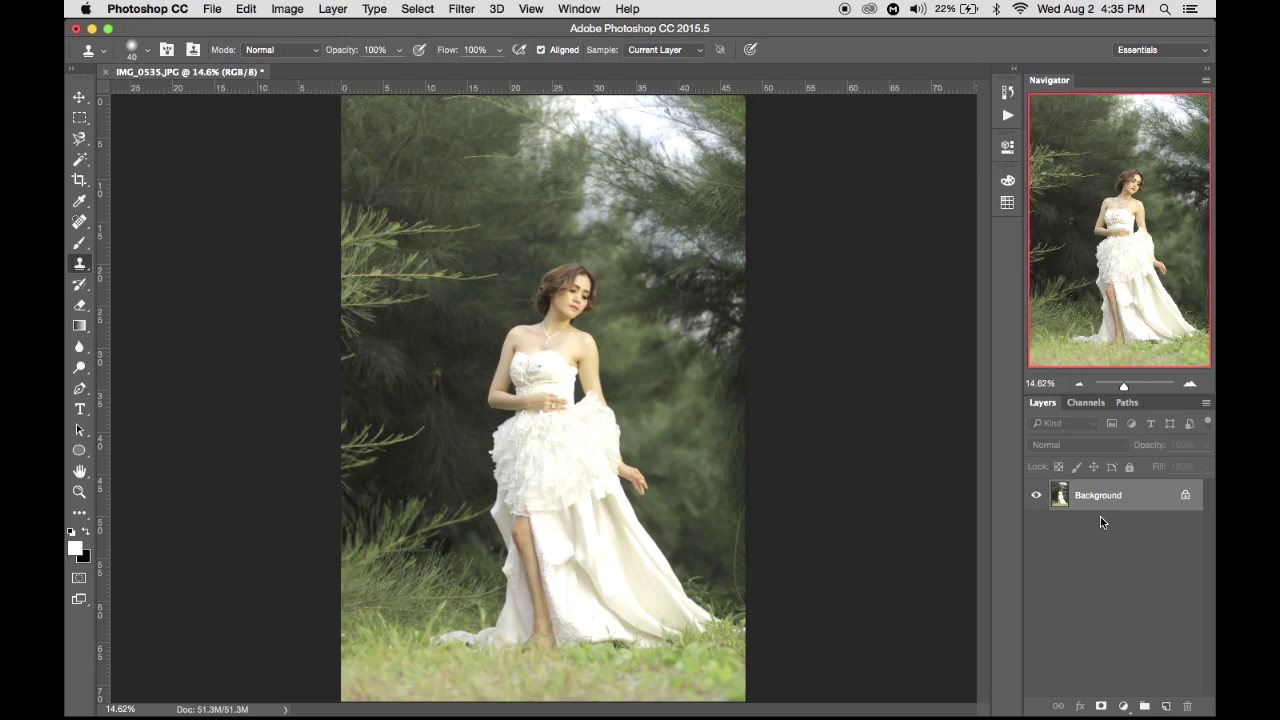
# Duplicate the Background layer so the retouching is done on a separate copy.
pyautogui.moveTo(1100, 516); pyautogui.dragTo(1106, 508)
pyautogui.press('super+j')
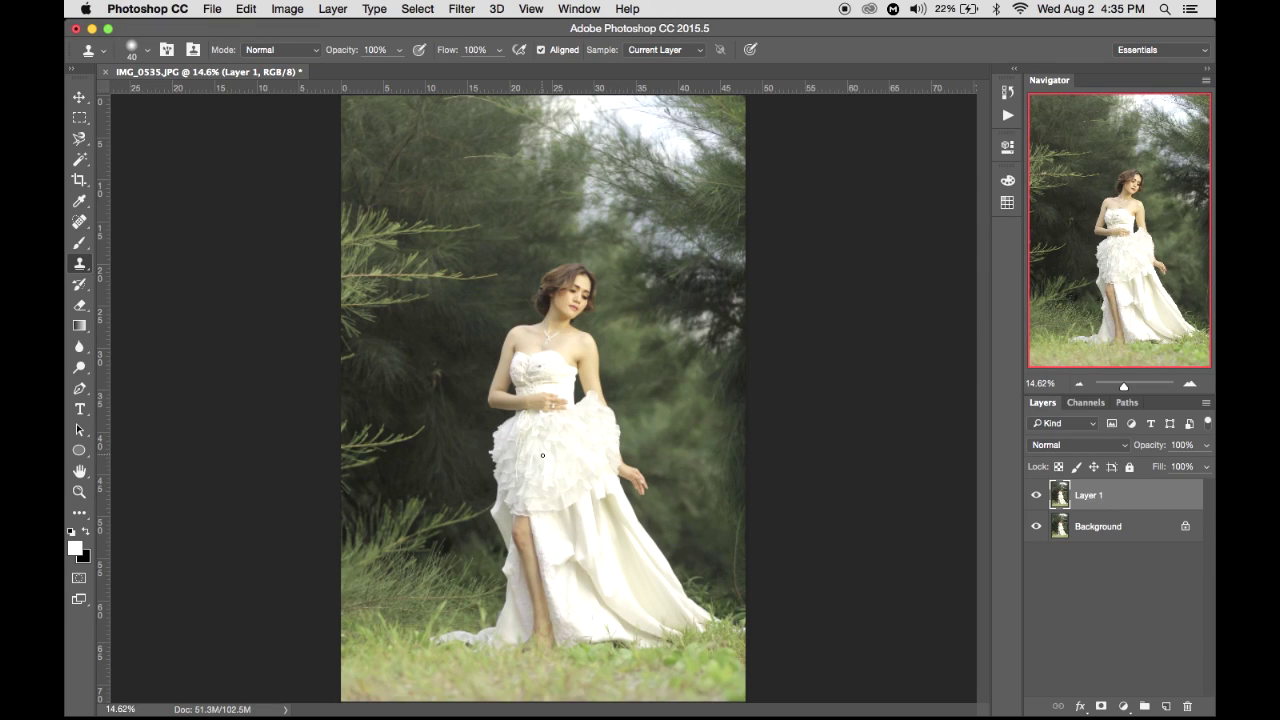
# Clone dark background over the loose hairs sticking out from the bun at the back of the woman's head, using the Clone Stamp tool.
pyautogui.press('super+equal')
pyautogui.press('super+equal')
pyautogui.press('super+equal')
pyautogui.press('super+equal')
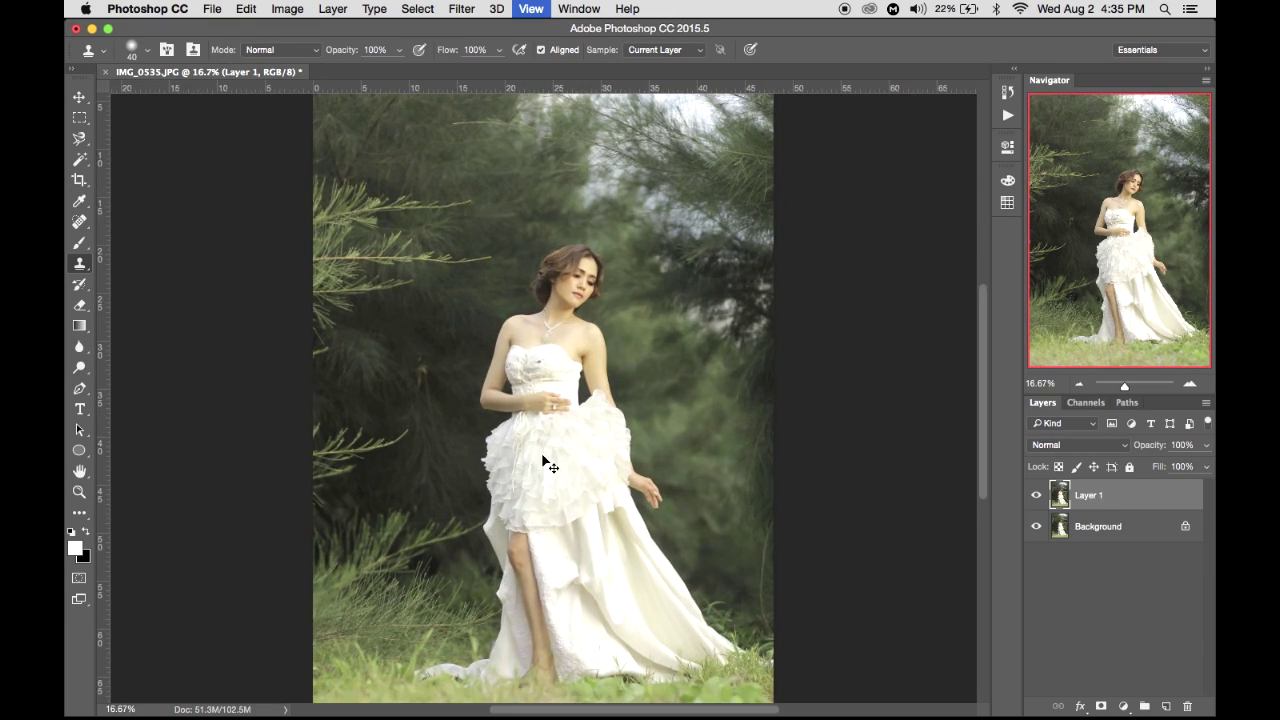
pyautogui.press('super+equal')
pyautogui.press('super+equal')
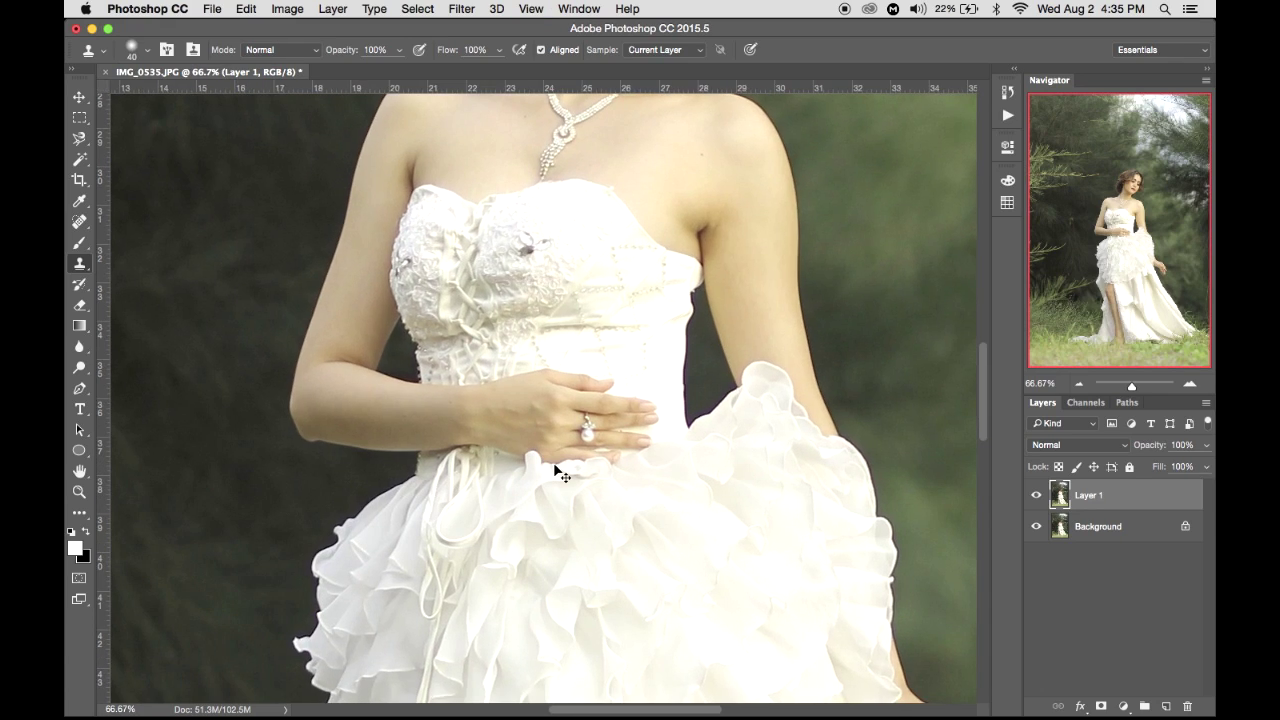
pyautogui.scroll(10, 578, 372)
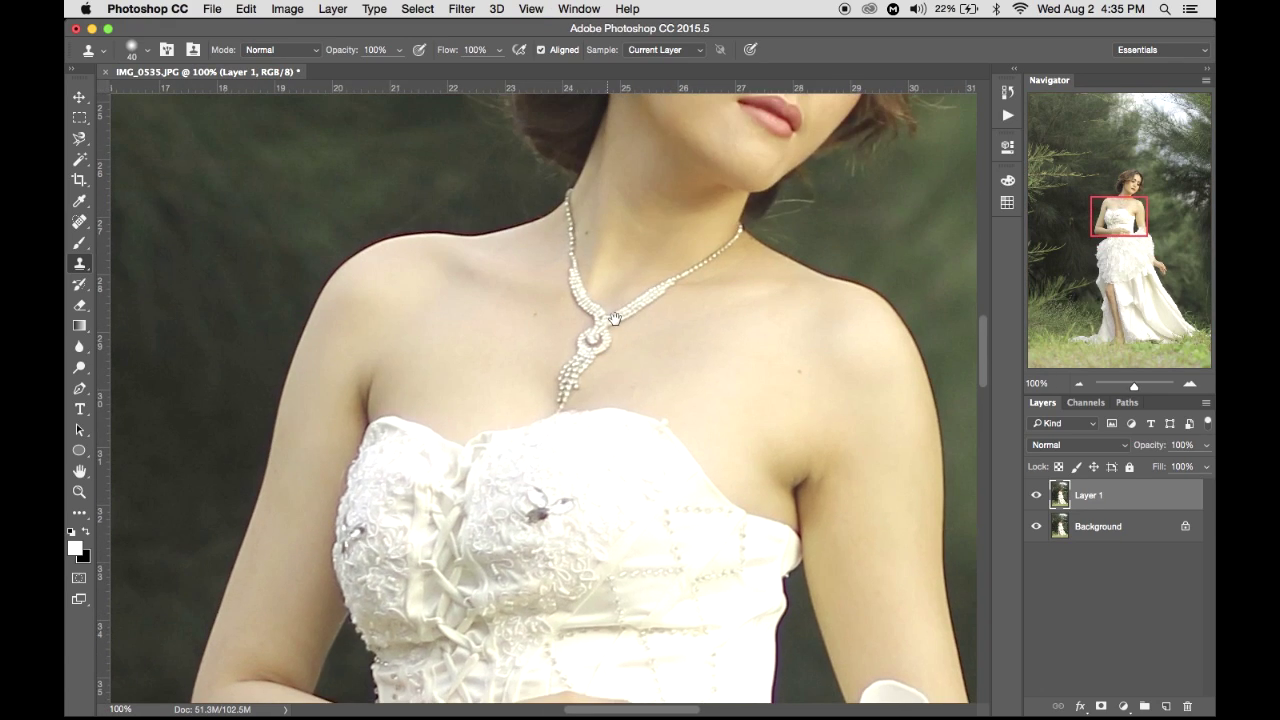
pyautogui.moveTo(613, 318); pyautogui.dragTo(609, 585)
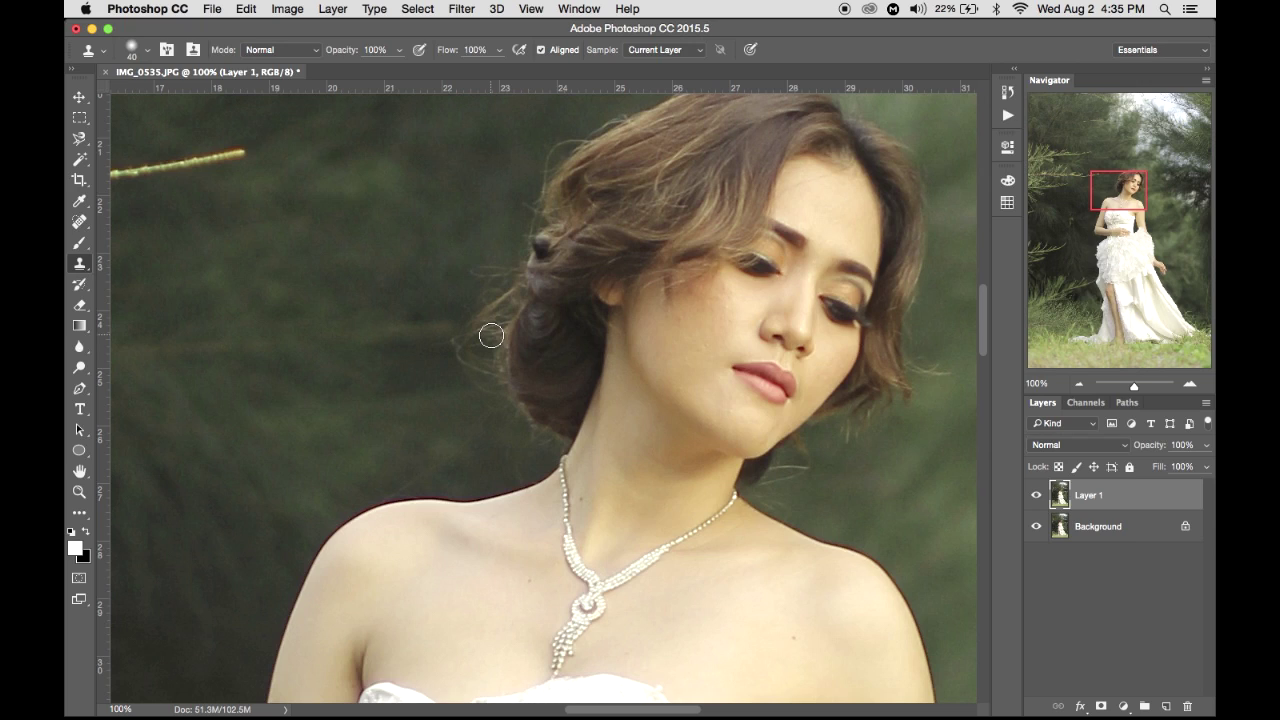
pyautogui.press('super+plus')
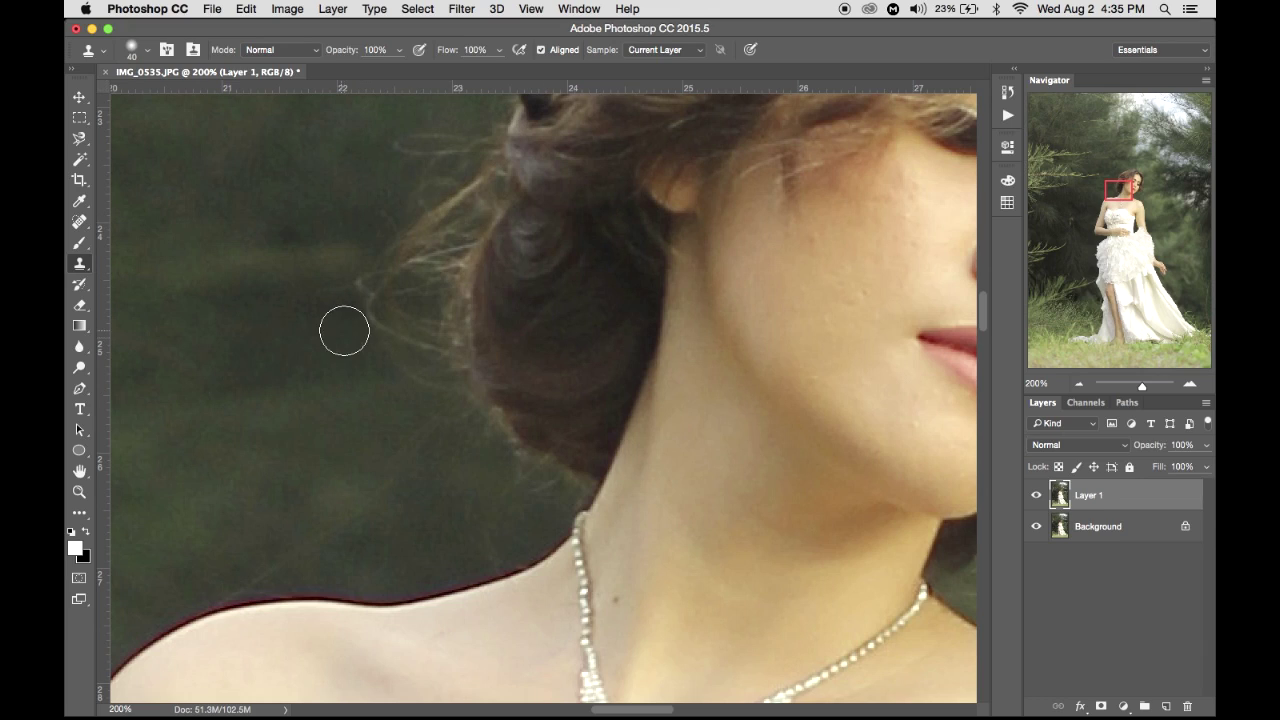
pyautogui.click(79, 283)
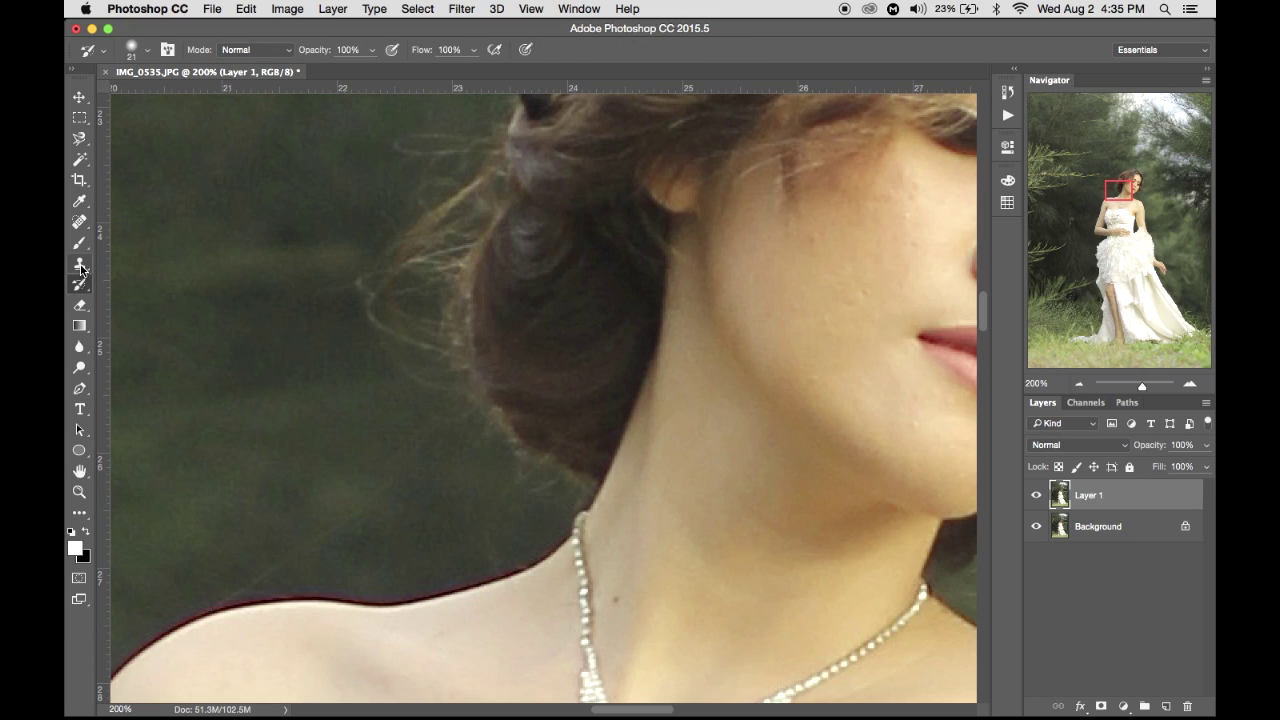
pyautogui.click(80, 266)
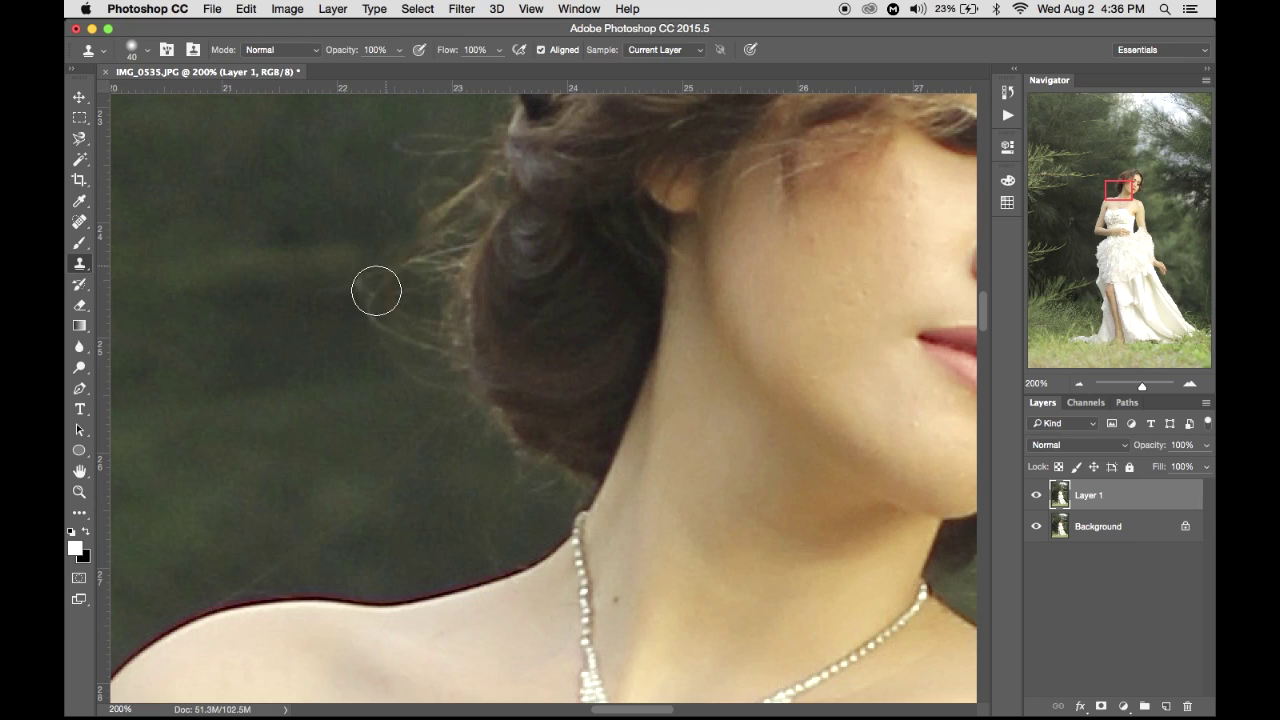
pyautogui.moveTo(446, 171)
pyautogui.mouseDown()
pyautogui.moveTo(394, 249)
pyautogui.moveTo(394, 266)
pyautogui.moveTo(437, 177)
pyautogui.moveTo(397, 285)
pyautogui.mouseUp()
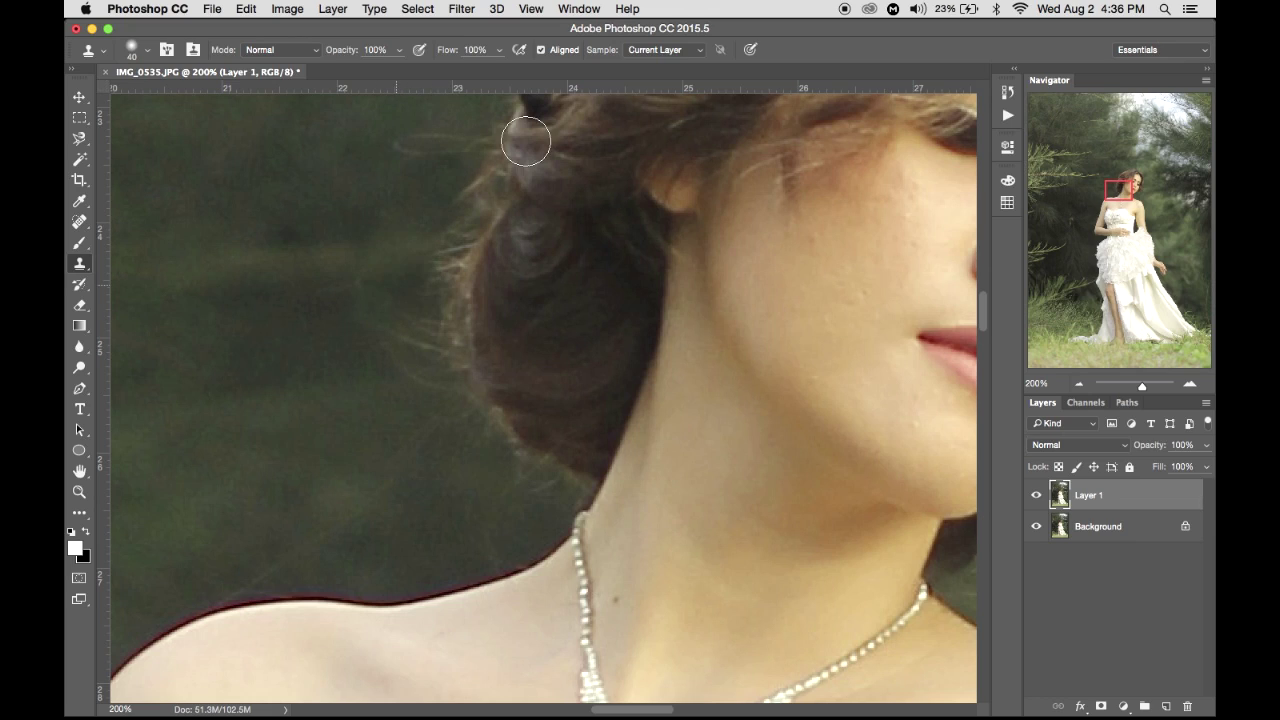
# Try lowering the Clone Stamp opacity to 1% and return it to 100%.
pyautogui.click(400, 54)
pyautogui.moveTo(402, 68); pyautogui.dragTo(320, 77)
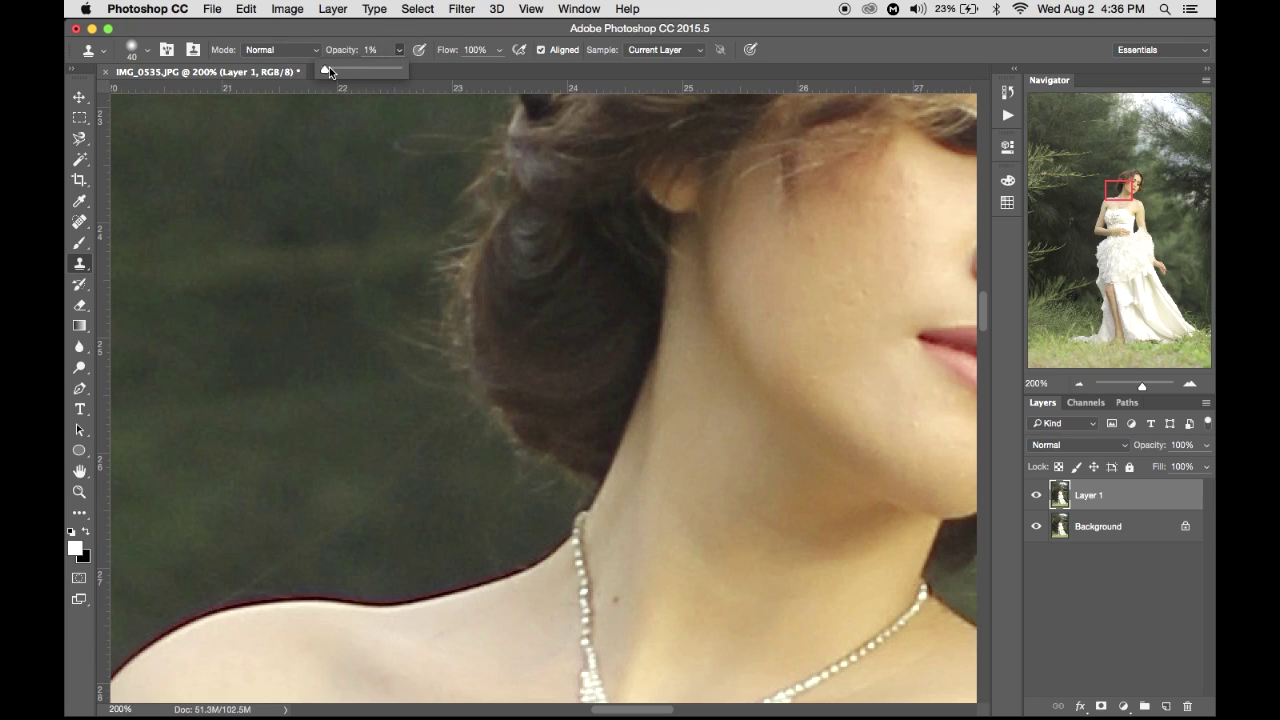
pyautogui.moveTo(326, 68); pyautogui.dragTo(394, 83)
# Clone the background over the remaining flyaway hairs along the outer edge of the bun.
pyautogui.click(372, 283)
pyautogui.moveTo(396, 363)
pyautogui.mouseDown()
pyautogui.moveTo(420, 417)
pyautogui.moveTo(440, 279)
pyautogui.moveTo(474, 175)
pyautogui.moveTo(430, 148)
pyautogui.mouseUp()
pyautogui.scroll(-2, 430, 148)
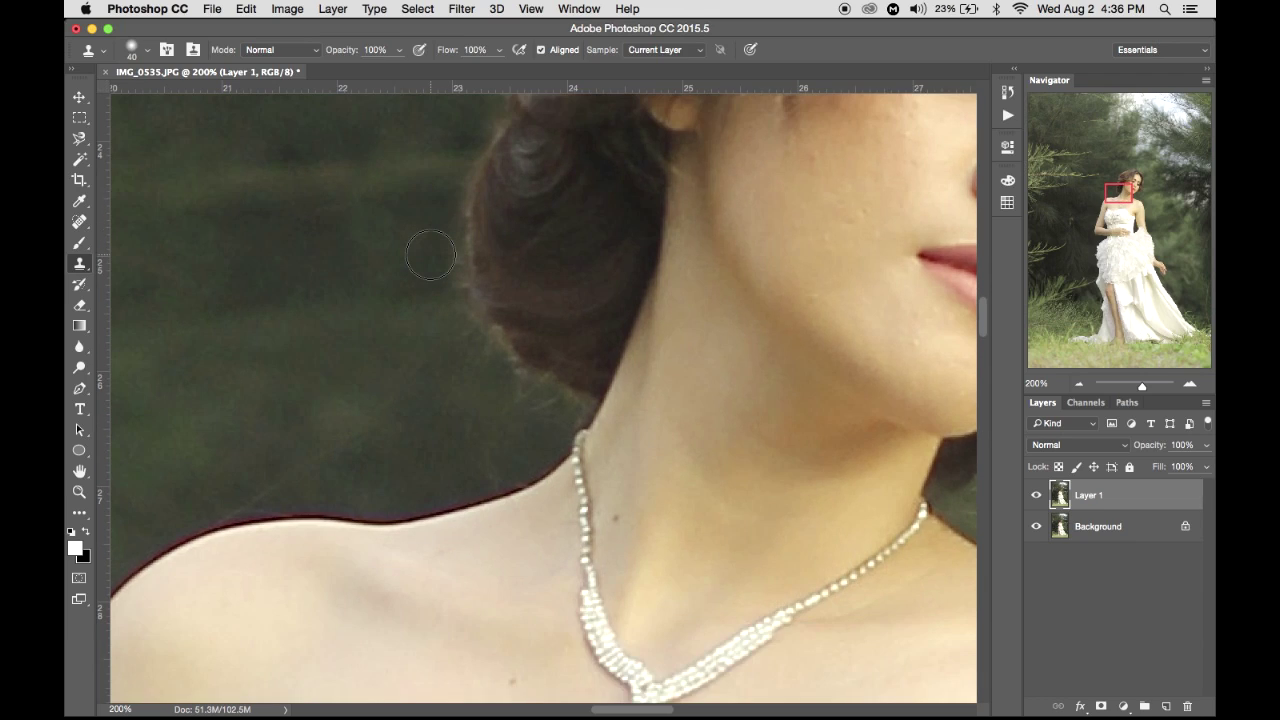
pyautogui.scroll(-2, 430, 252)
pyautogui.scroll(6, 430, 254)
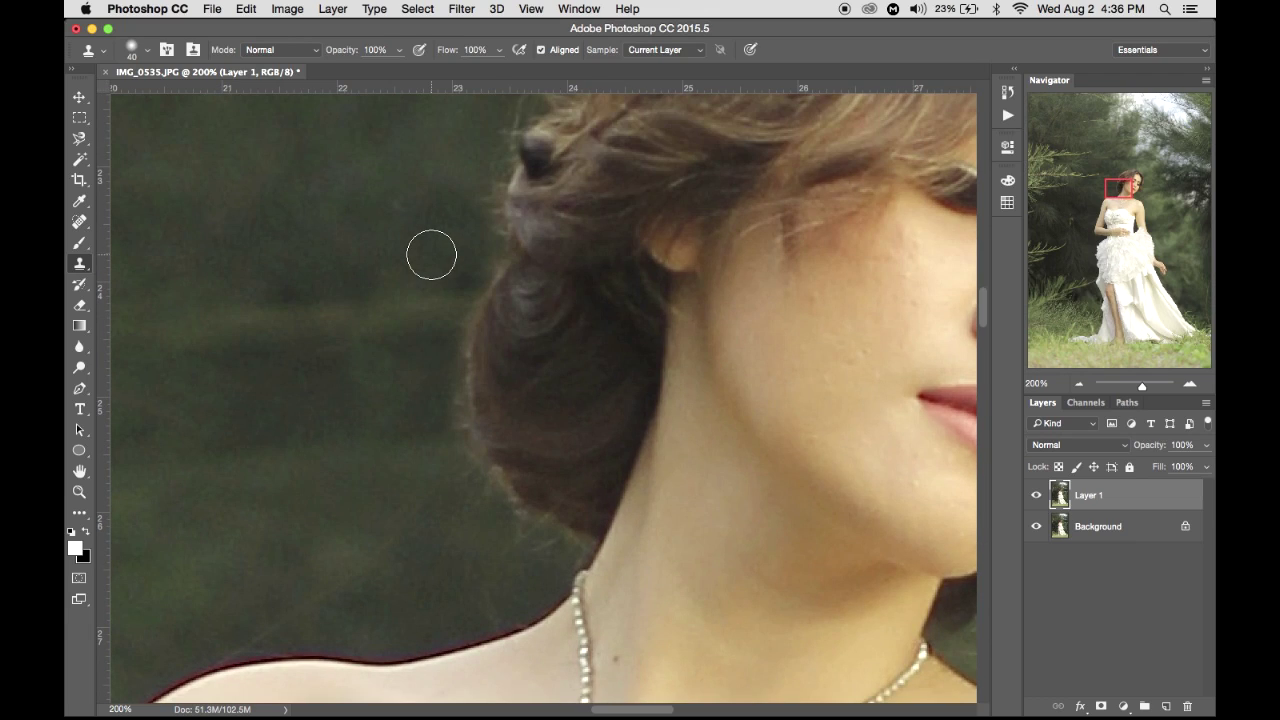
pyautogui.scroll(-2, 506, 246)
pyautogui.hscroll(-2, 506, 246)
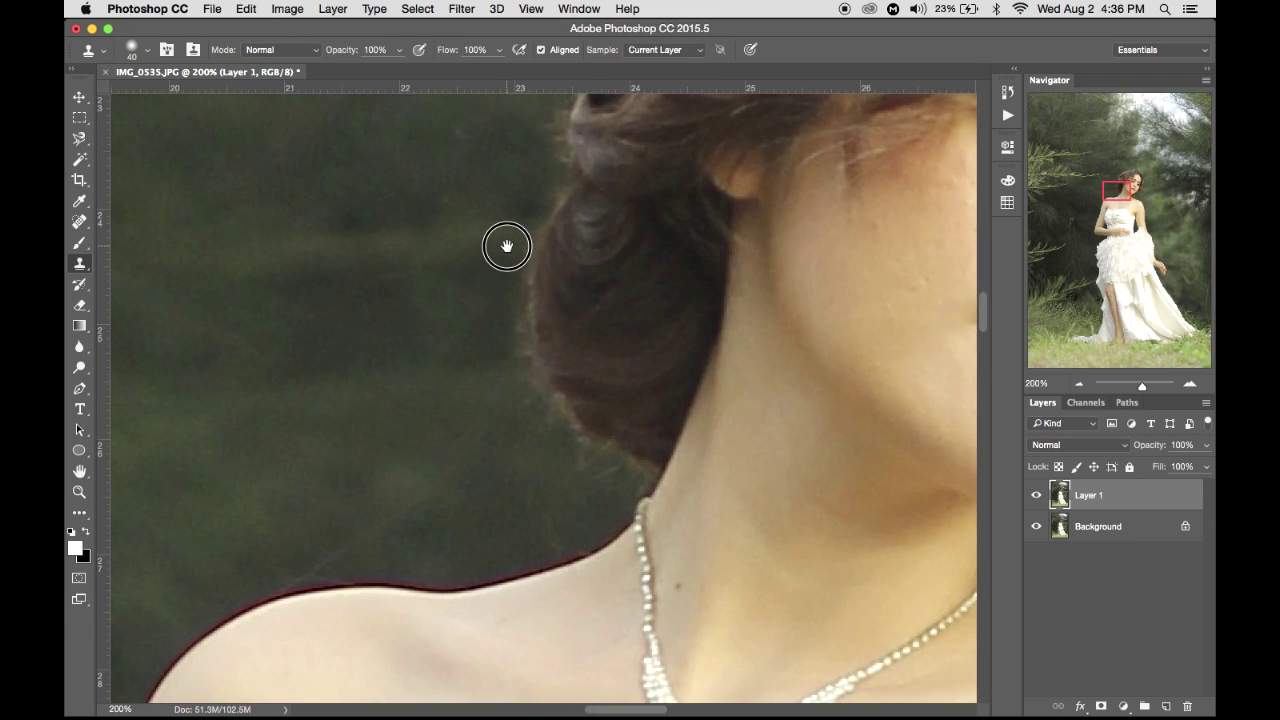
# Remove the flyaway hairs along the back and crown of the head by cloning the adjacent green background.
pyautogui.moveTo(490, 328)
pyautogui.mouseDown()
pyautogui.moveTo(550, 430)
pyautogui.moveTo(601, 469)
pyautogui.moveTo(524, 338)
pyautogui.moveTo(534, 188)
pyautogui.moveTo(480, 477)
pyautogui.mouseUp()
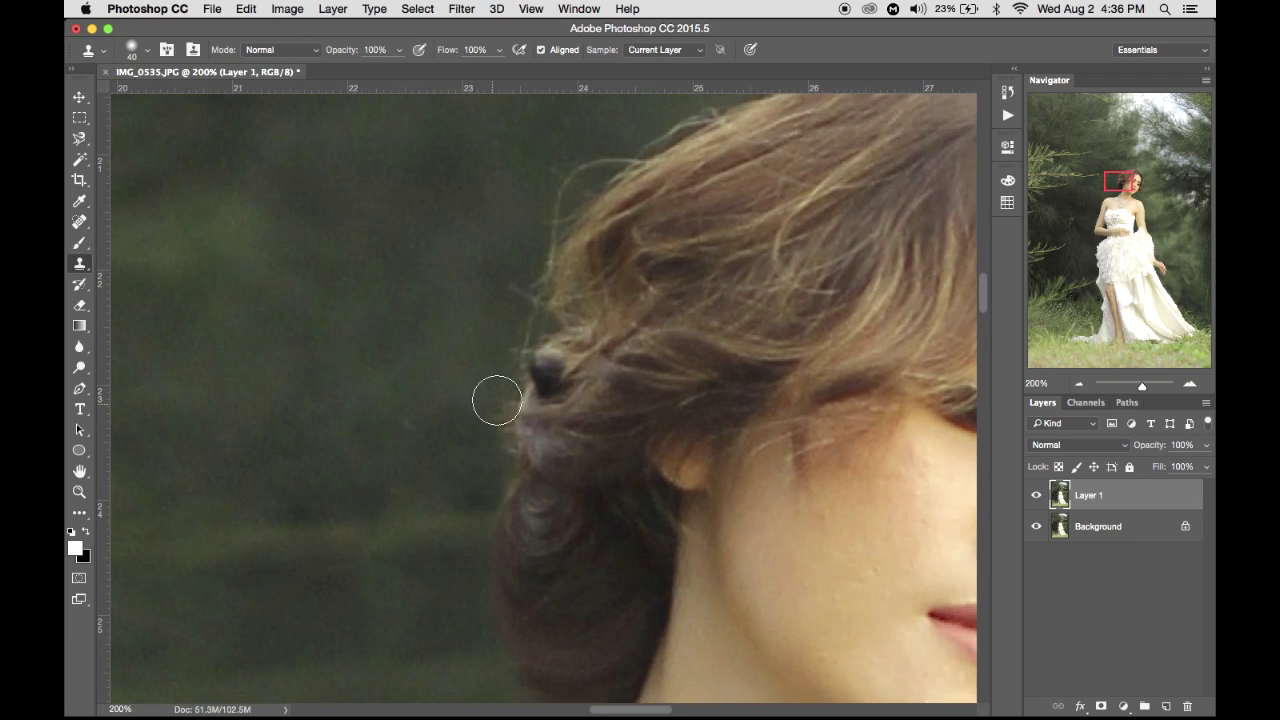
pyautogui.moveTo(529, 306)
pyautogui.mouseDown()
pyautogui.moveTo(537, 218)
pyautogui.moveTo(555, 188)
pyautogui.moveTo(611, 156)
pyautogui.moveTo(529, 321)
pyautogui.moveTo(486, 371)
pyautogui.mouseUp()
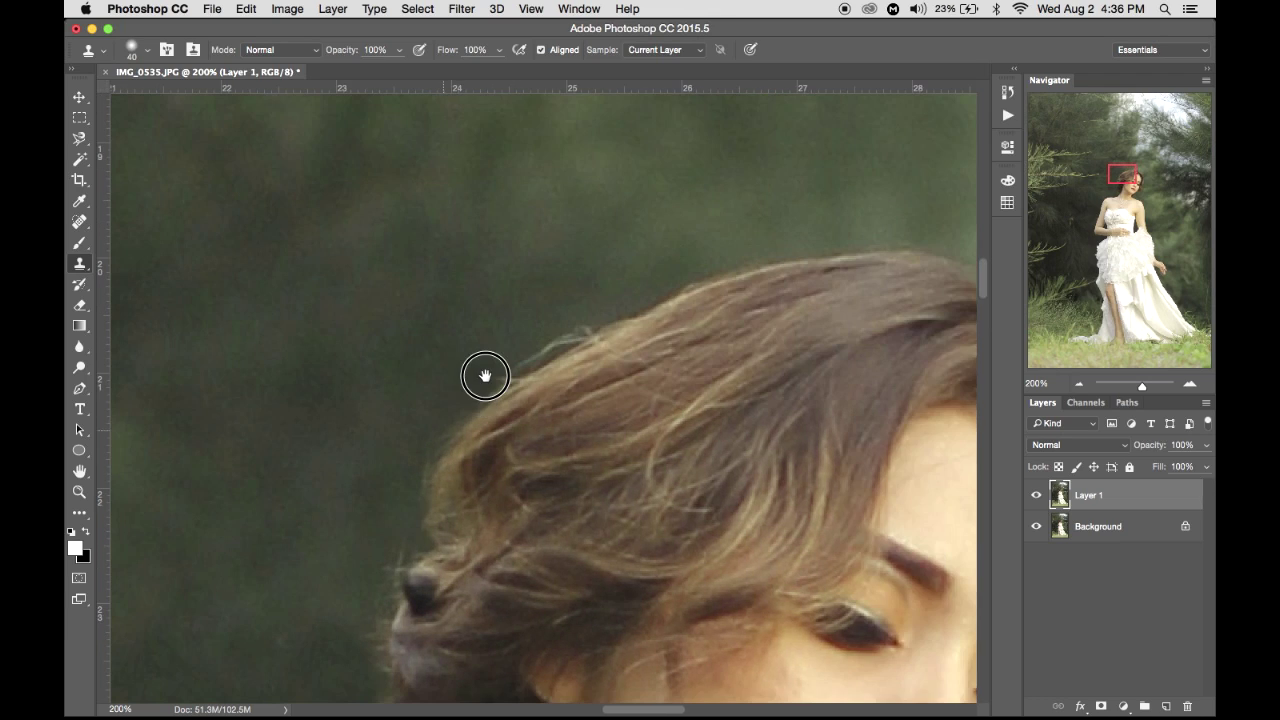
pyautogui.keyDown('alt'); pyautogui.click(493, 267); pyautogui.keyUp('alt')
pyautogui.moveTo(491, 371)
pyautogui.mouseDown()
pyautogui.moveTo(585, 315)
pyautogui.moveTo(208, 421)
pyautogui.moveTo(202, 279)
pyautogui.mouseUp()
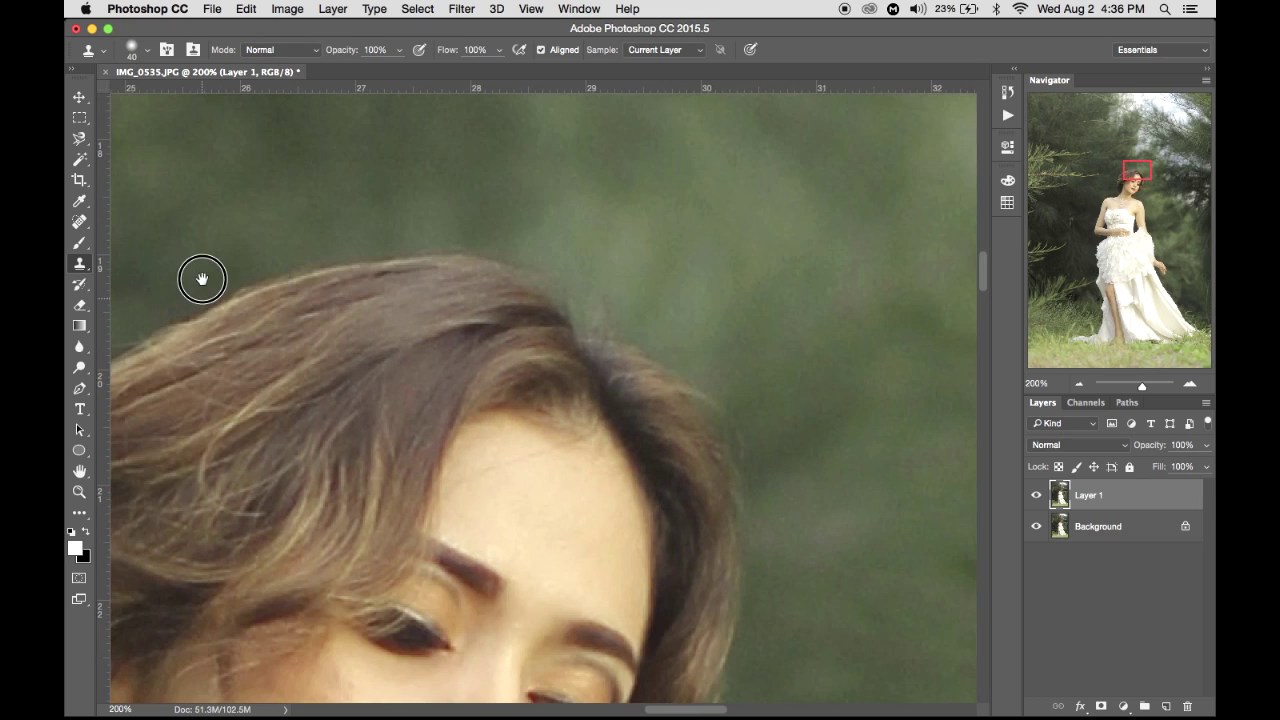
# Undo the misplaced clone stroke, resample the green background and cover the stray strand beside the curled hair tips near the cheek.
pyautogui.scroll(-5, 202, 279)
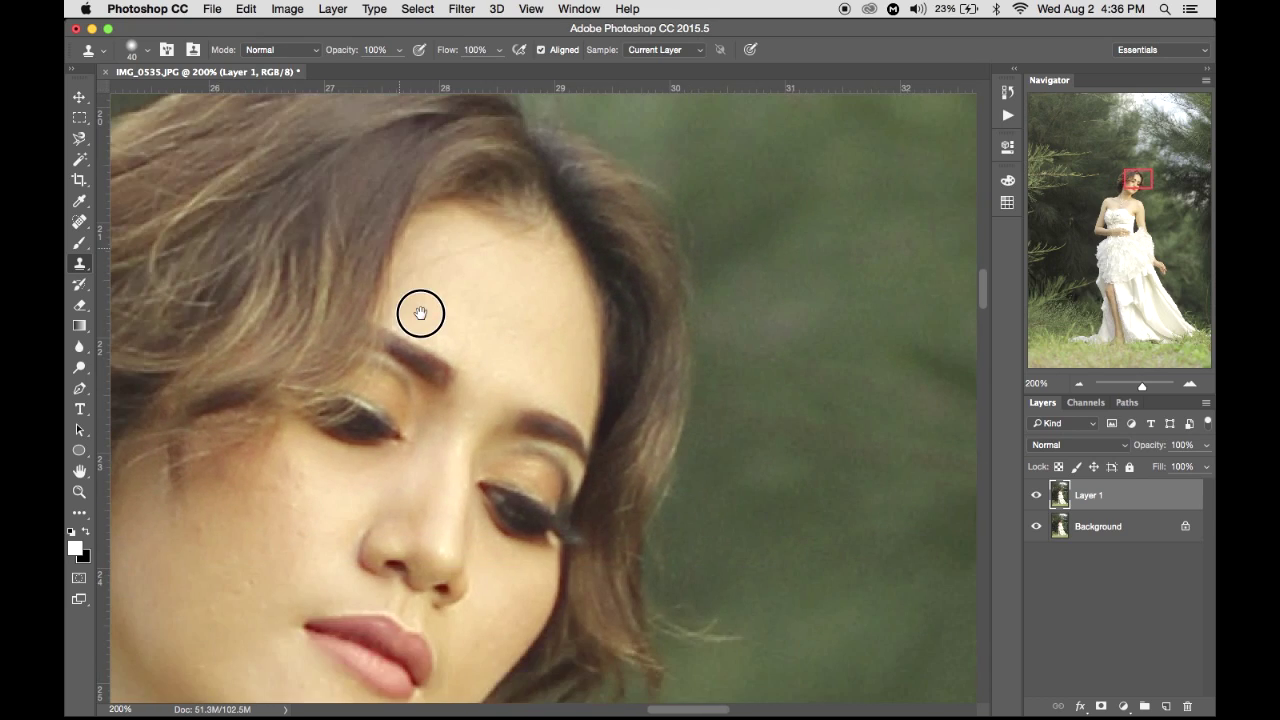
pyautogui.scroll(-4, 420, 313)
pyautogui.hscroll(2, 420, 313)
pyautogui.click(558, 422)
pyautogui.moveTo(713, 477); pyautogui.dragTo(713, 477)
pyautogui.press('super+z')
pyautogui.keyDown('alt'); pyautogui.click(723, 494); pyautogui.keyUp('alt')
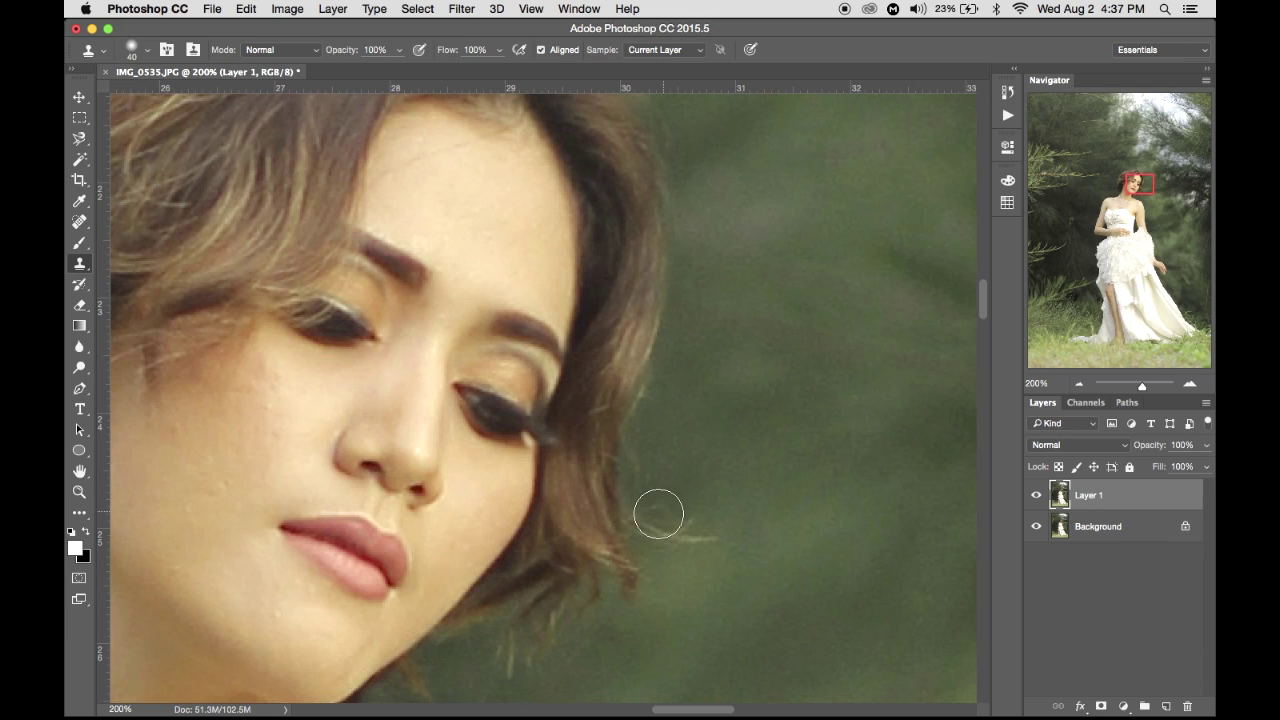
pyautogui.click(655, 527)
pyautogui.moveTo(655, 527)
pyautogui.mouseDown()
pyautogui.moveTo(700, 547)
pyautogui.moveTo(713, 542)
pyautogui.moveTo(709, 512)
pyautogui.mouseUp()
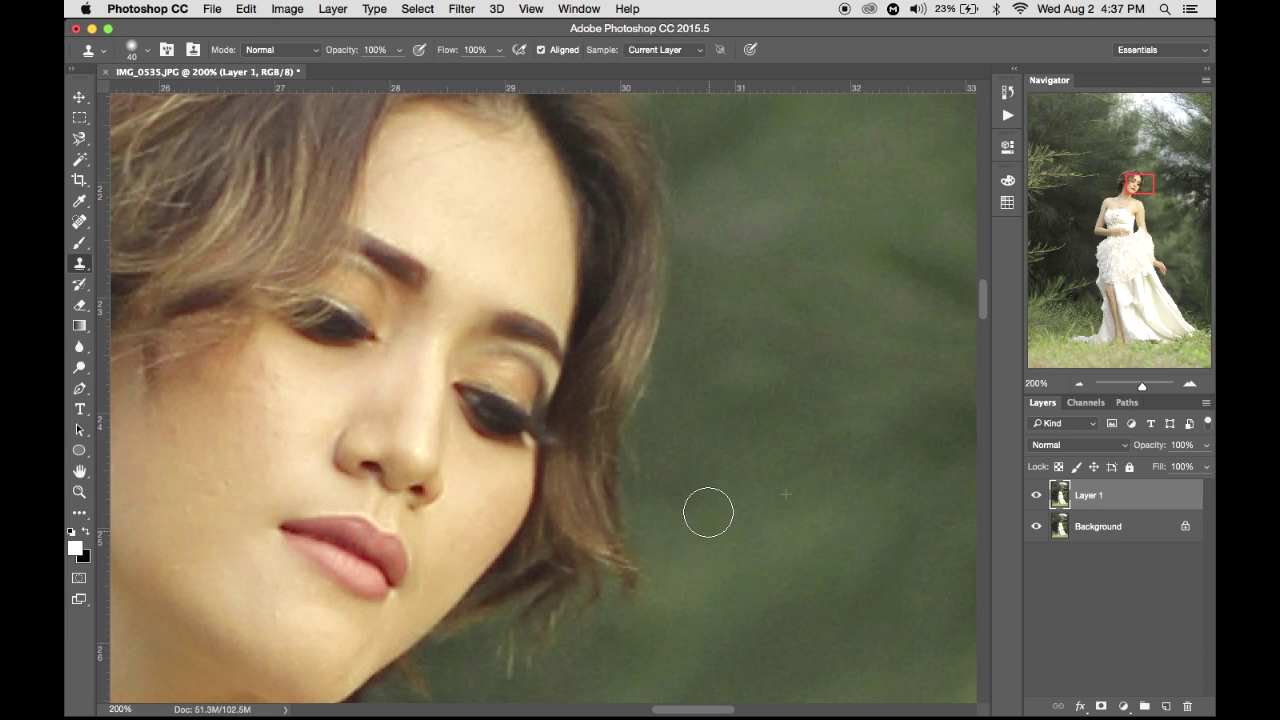
# Clone the background over the stray hairs behind the neck, just above the shoulder.
pyautogui.moveTo(664, 560); pyautogui.dragTo(740, 363)
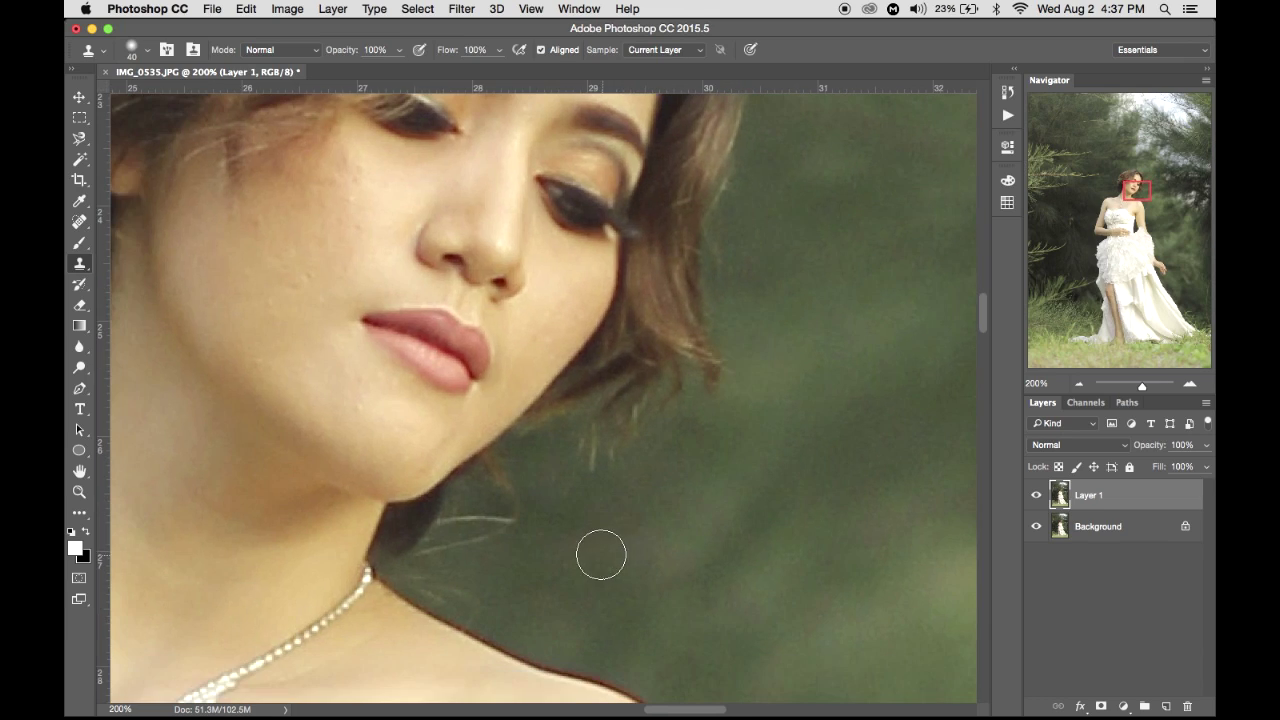
pyautogui.keyDown('alt'); pyautogui.click(591, 573); pyautogui.keyUp('alt')
pyautogui.moveTo(508, 506)
pyautogui.mouseDown()
pyautogui.moveTo(448, 555)
pyautogui.moveTo(512, 478)
pyautogui.mouseUp()
# Try the Clone Stamp at the forehead hairline and undo the stroke.
pyautogui.moveTo(570, 344); pyautogui.dragTo(866, 491)
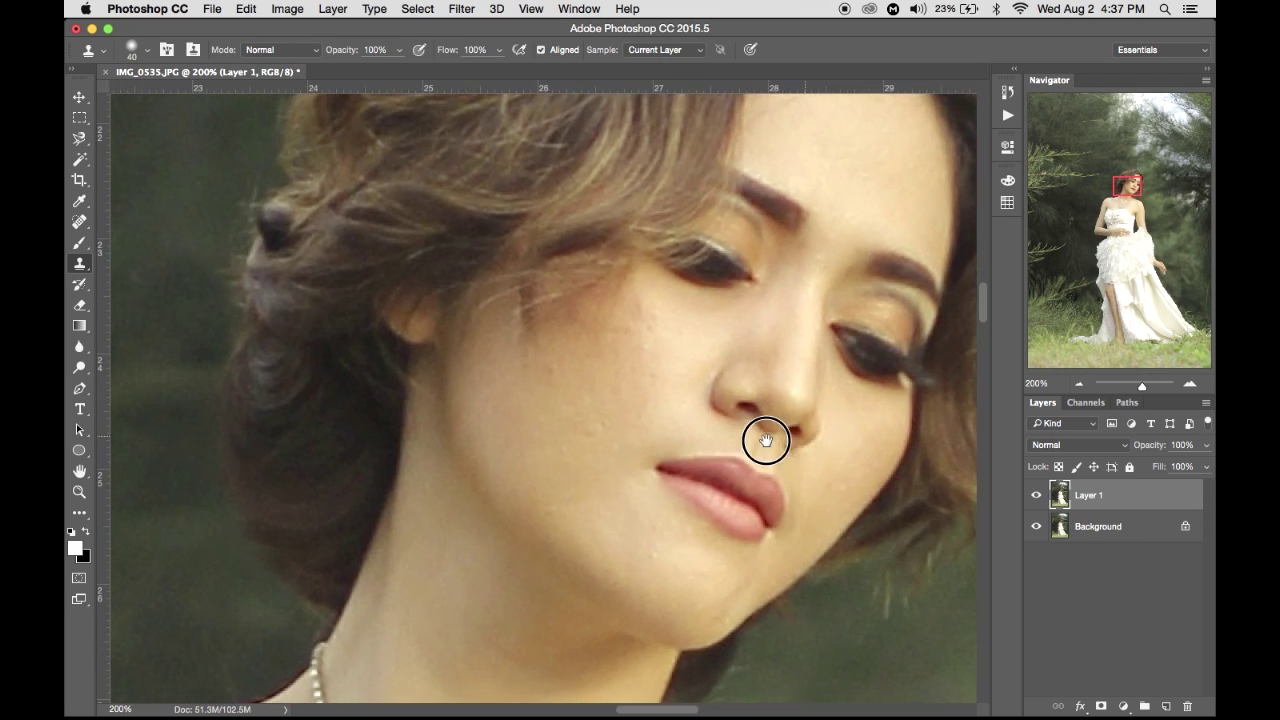
pyautogui.moveTo(757, 437); pyautogui.dragTo(697, 565)
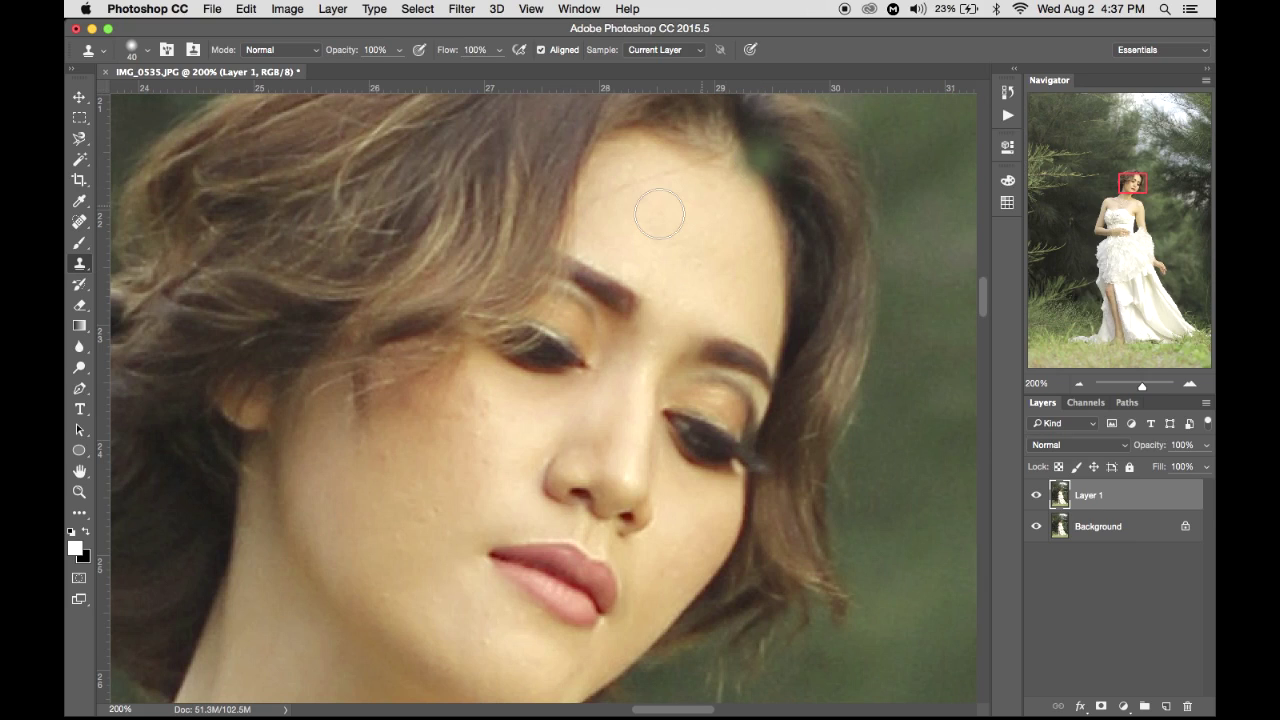
pyautogui.click(745, 160)
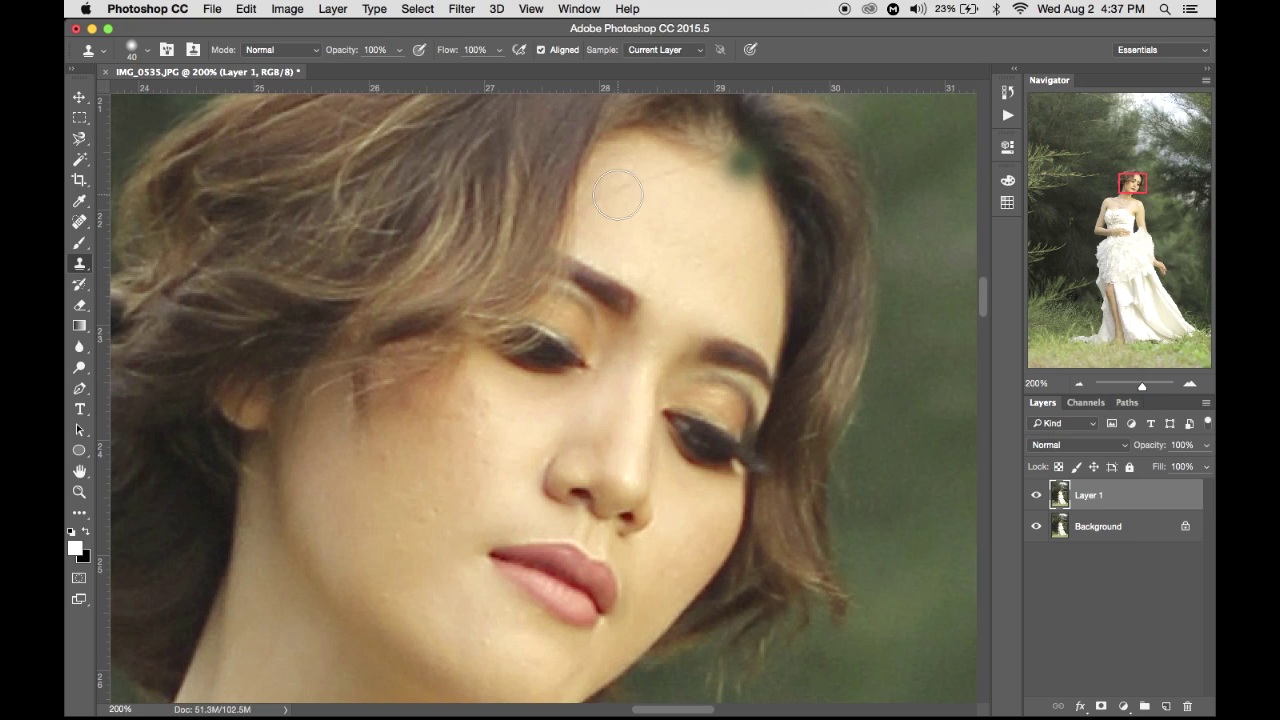
pyautogui.press('super+z')
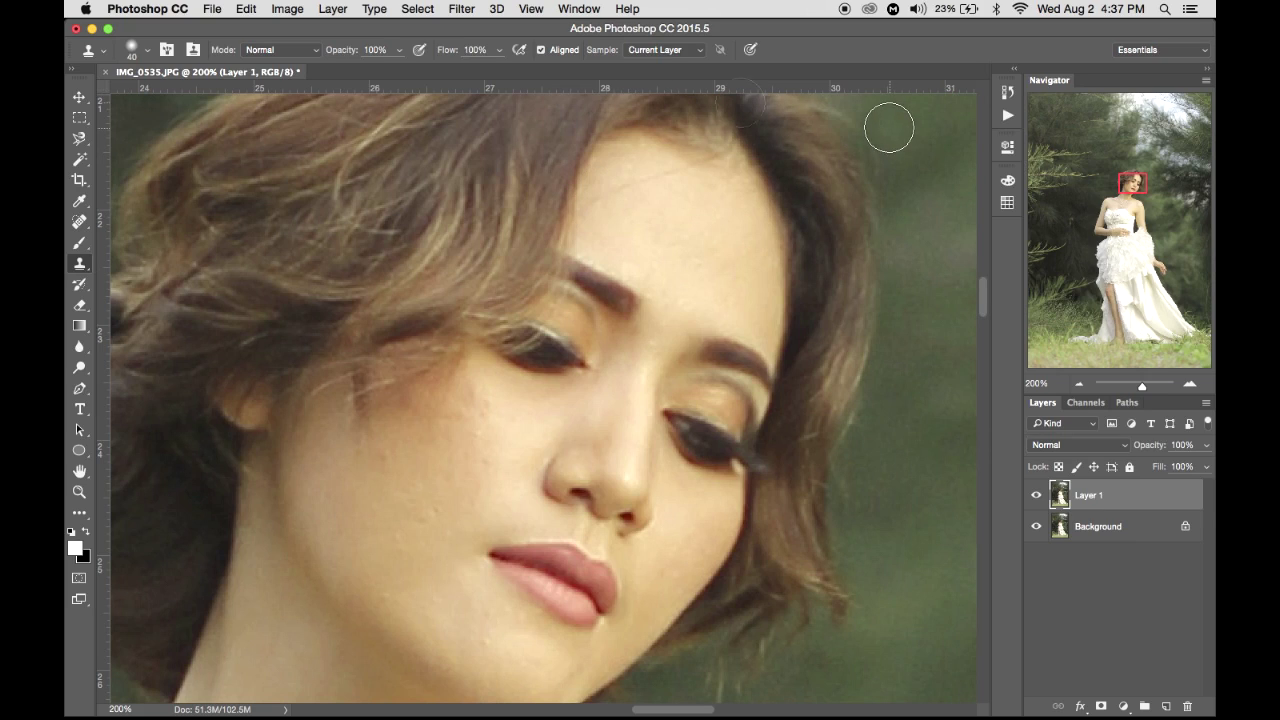
# Replace the fine stray hair on the forehead with clean skin from just below it using the Patch Tool, and deselect.
pyautogui.click(78, 229)
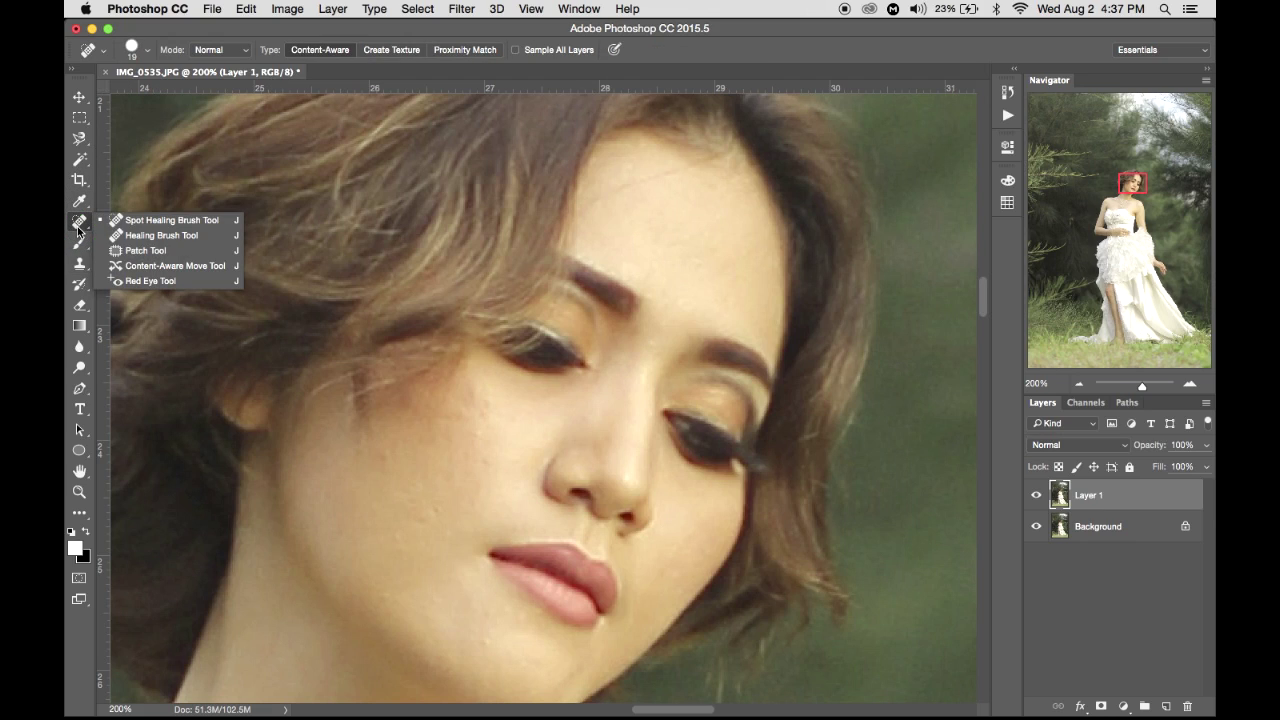
pyautogui.click(137, 251)
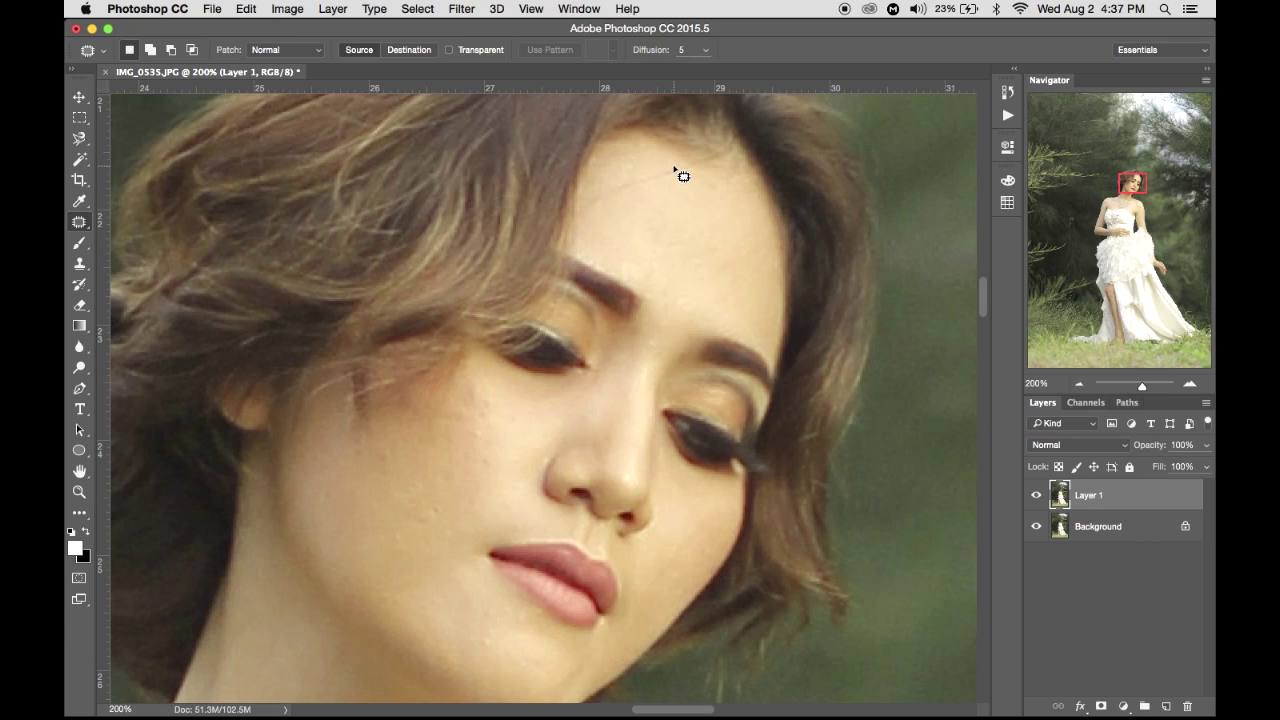
pyautogui.moveTo(678, 165)
pyautogui.mouseDown()
pyautogui.moveTo(629, 163)
pyautogui.moveTo(583, 203)
pyautogui.moveTo(594, 217)
pyautogui.moveTo(649, 206)
pyautogui.moveTo(680, 163)
pyautogui.moveTo(644, 192)
pyautogui.moveTo(680, 237)
pyautogui.mouseUp()
pyautogui.hotkey('ctrl', 'd')
# Patch the small blemishes on the upper cheek below the eye with nearby smooth skin.
pyautogui.press('super+equal')
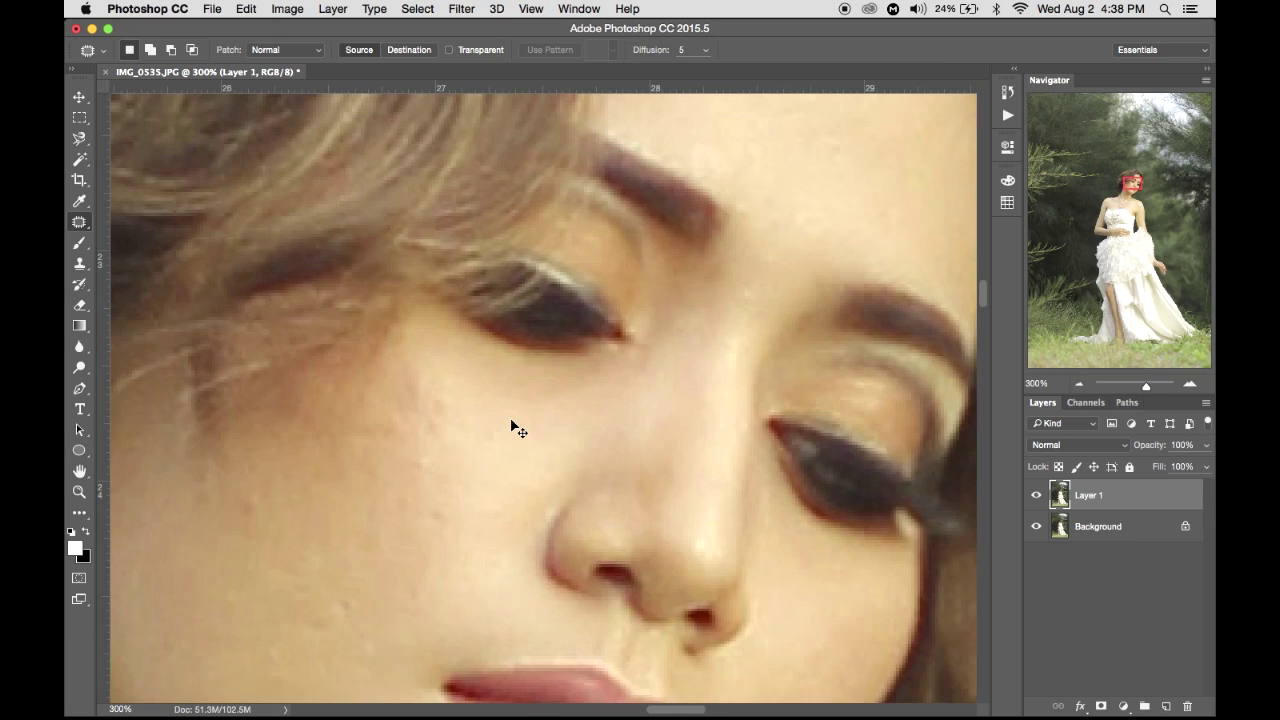
pyautogui.press('super+equal')
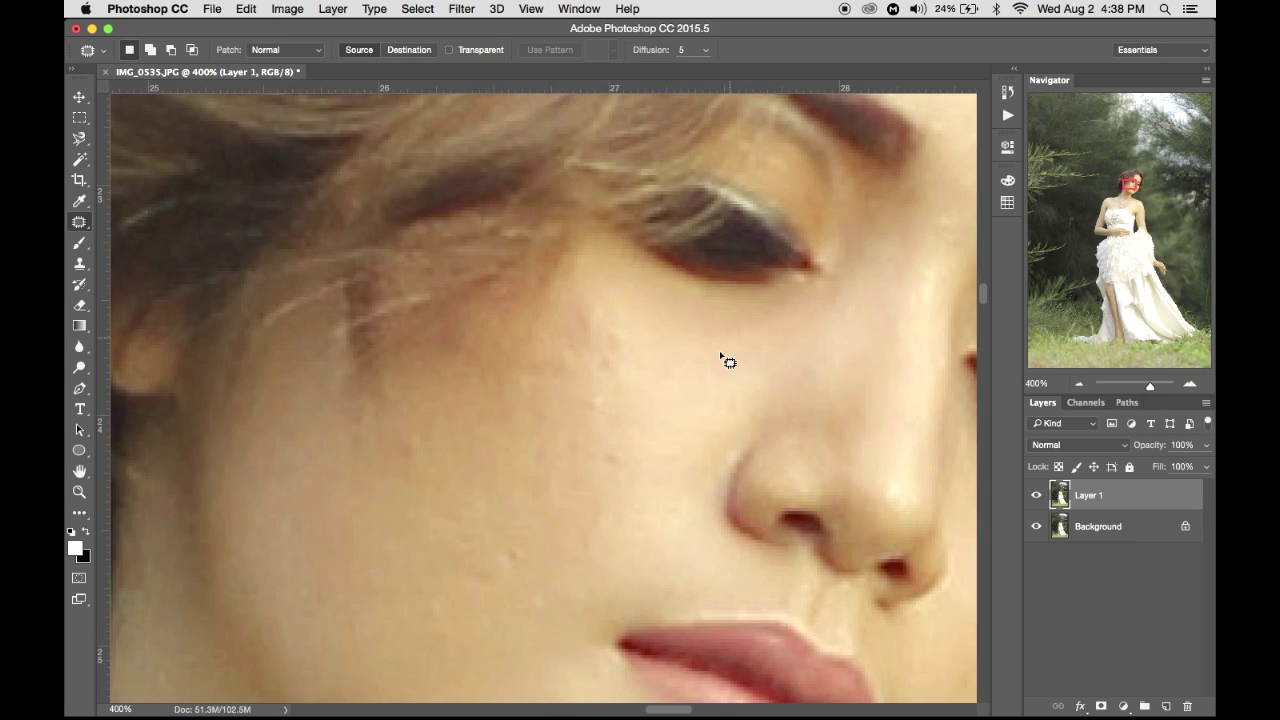
pyautogui.moveTo(602, 395)
pyautogui.mouseDown()
pyautogui.moveTo(586, 393)
pyautogui.moveTo(612, 404)
pyautogui.mouseUp()
pyautogui.click(635, 411)
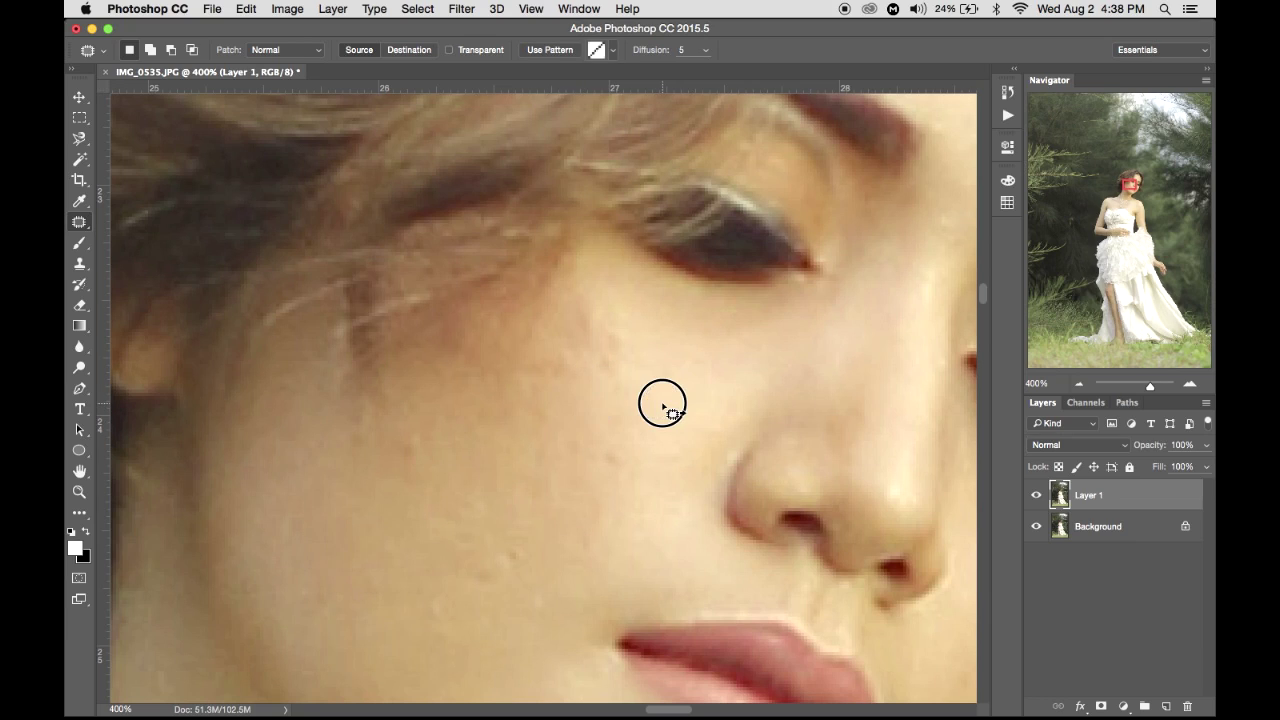
pyautogui.moveTo(614, 329)
pyautogui.mouseDown()
pyautogui.moveTo(589, 357)
pyautogui.moveTo(680, 343)
pyautogui.moveTo(591, 303)
pyautogui.moveTo(566, 314)
pyautogui.moveTo(600, 321)
pyautogui.mouseUp()
pyautogui.click(632, 353)
pyautogui.moveTo(600, 321); pyautogui.dragTo(655, 318)
pyautogui.click(680, 363)
# Patch the remaining blemishes on the lower cheek, beside the nose and on the outer cheek with clean skin.
pyautogui.moveTo(483, 556)
pyautogui.mouseDown()
pyautogui.moveTo(464, 596)
pyautogui.moveTo(495, 599)
pyautogui.moveTo(531, 561)
pyautogui.moveTo(510, 562)
pyautogui.moveTo(541, 578)
pyautogui.moveTo(593, 531)
pyautogui.moveTo(579, 534)
pyautogui.moveTo(596, 555)
pyautogui.moveTo(602, 545)
pyautogui.moveTo(561, 553)
pyautogui.mouseUp()
pyautogui.click(591, 554)
pyautogui.click(562, 557)
pyautogui.moveTo(627, 441)
pyautogui.mouseDown()
pyautogui.moveTo(591, 449)
pyautogui.moveTo(606, 480)
pyautogui.mouseUp()
pyautogui.moveTo(608, 457)
pyautogui.mouseDown()
pyautogui.moveTo(657, 420)
pyautogui.moveTo(666, 429)
pyautogui.mouseUp()
pyautogui.click(668, 432)
pyautogui.moveTo(420, 433)
pyautogui.mouseDown()
pyautogui.moveTo(397, 454)
pyautogui.moveTo(397, 475)
pyautogui.moveTo(427, 481)
pyautogui.moveTo(442, 435)
pyautogui.moveTo(370, 478)
pyautogui.mouseUp()
pyautogui.click(370, 479)
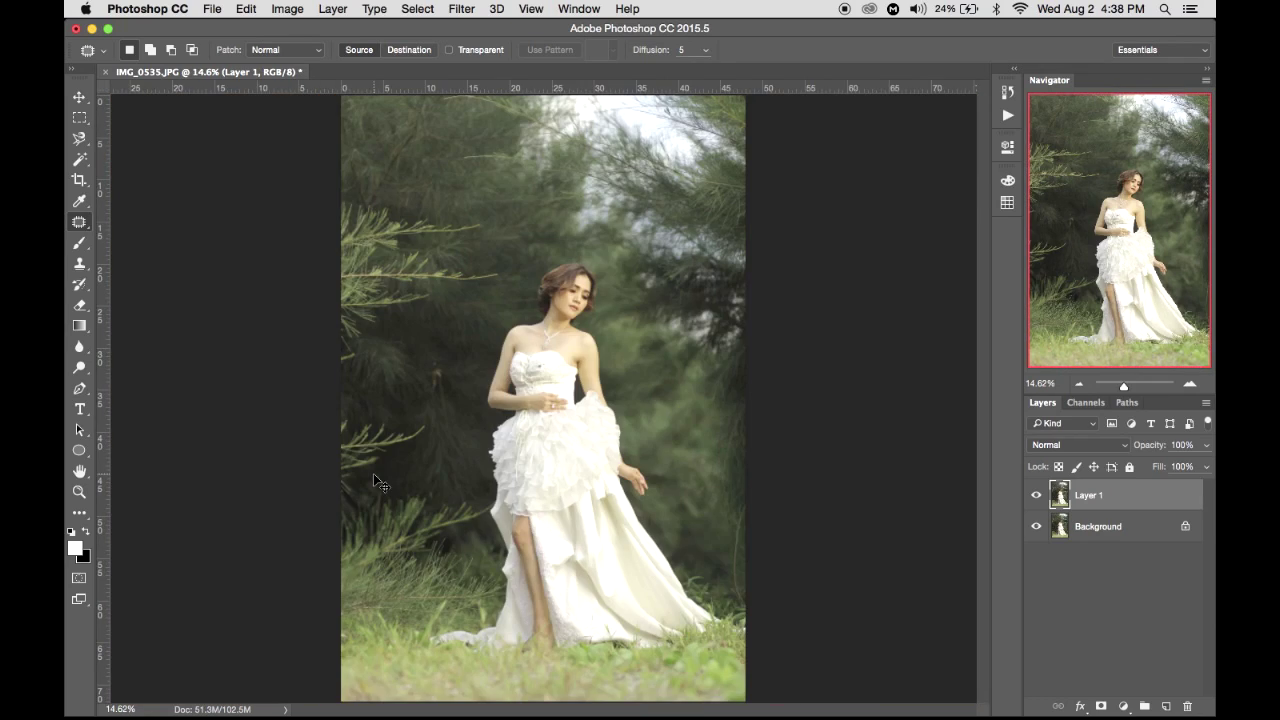
# Hide Layer 1 to compare the retouched head and shoulders with the original photo.
pyautogui.press('super+plus')
pyautogui.press('super+plus')
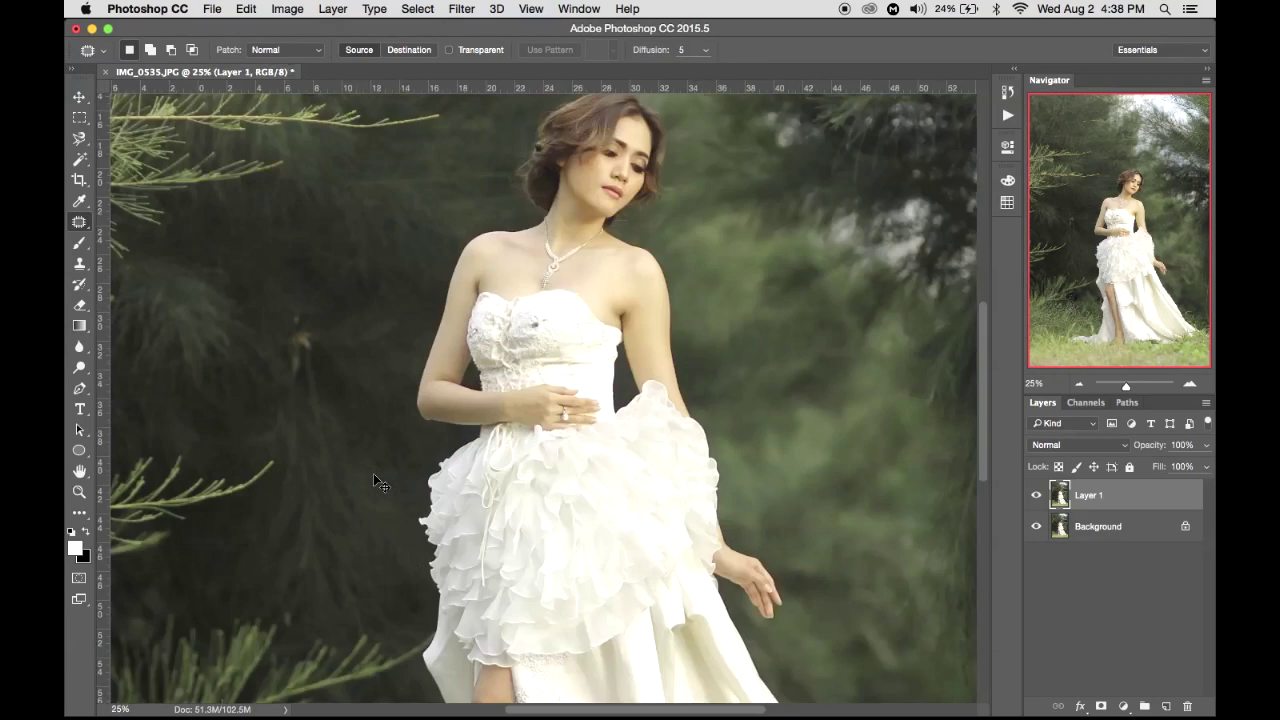
pyautogui.press('super+plus')
pyautogui.press('super+plus')
pyautogui.press('super+plus')
pyautogui.scroll(3, 565, 543)
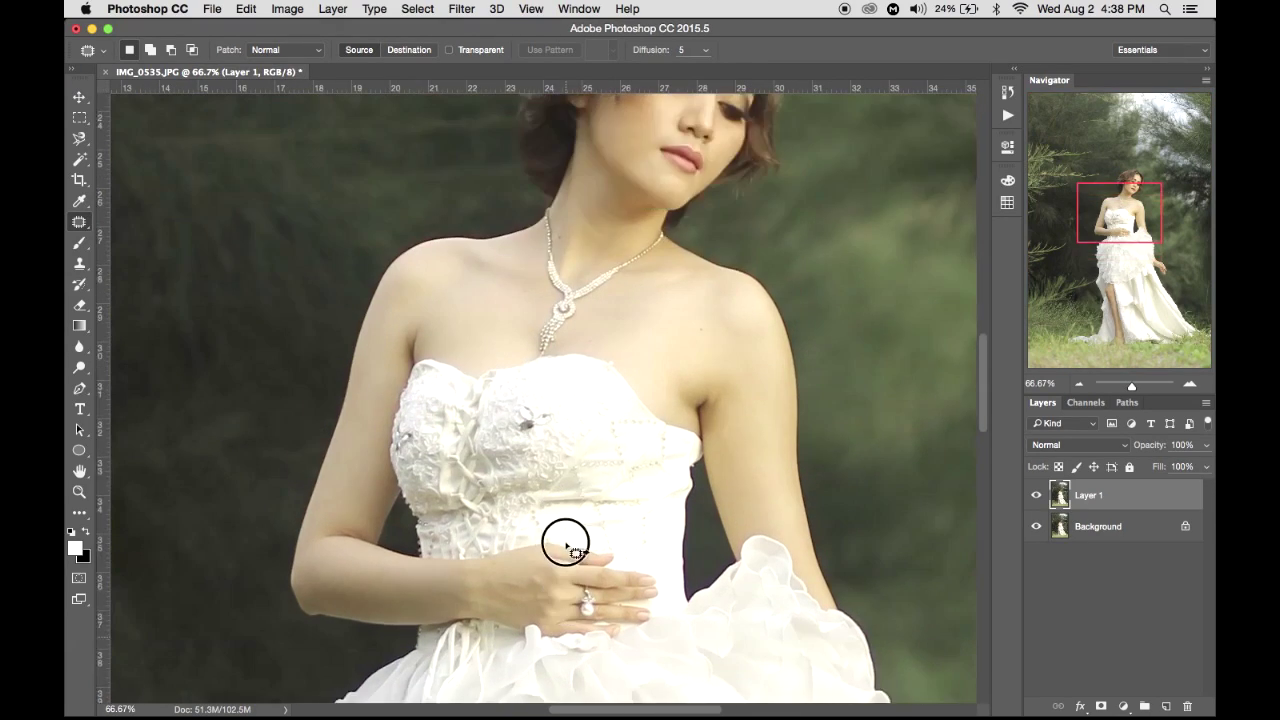
pyautogui.scroll(5, 565, 543)
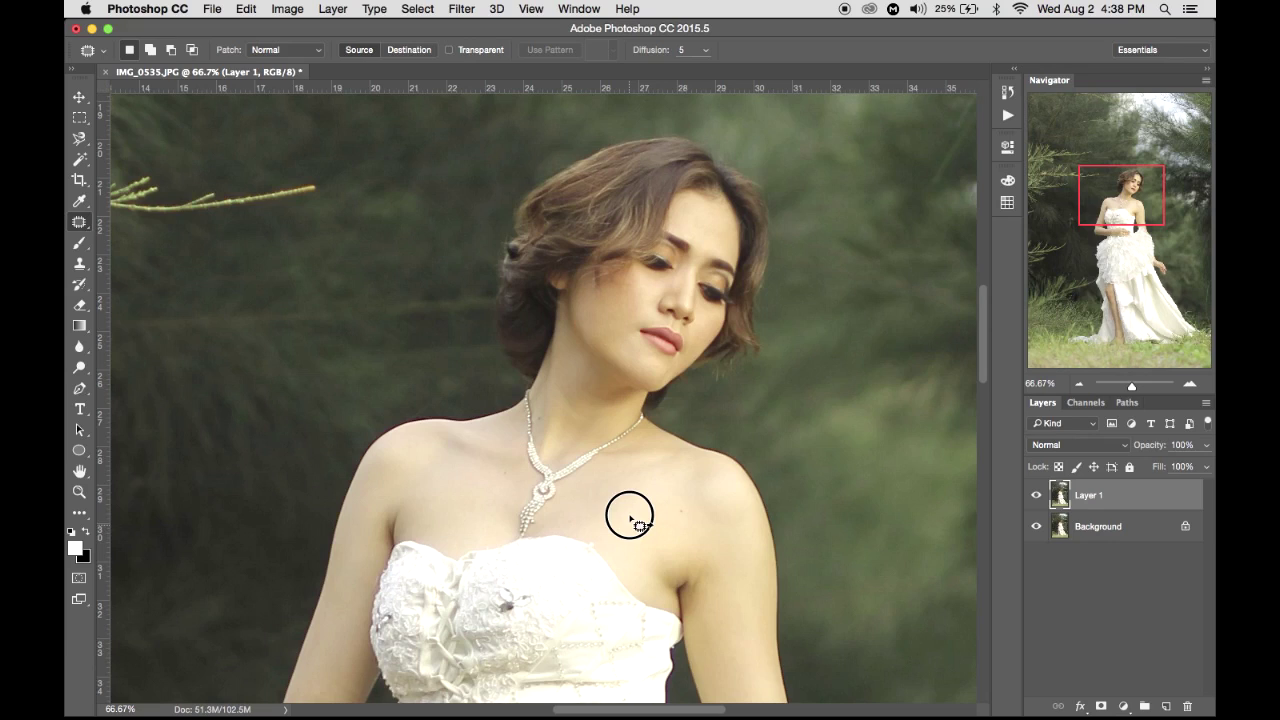
pyautogui.scroll(1, 629, 517)
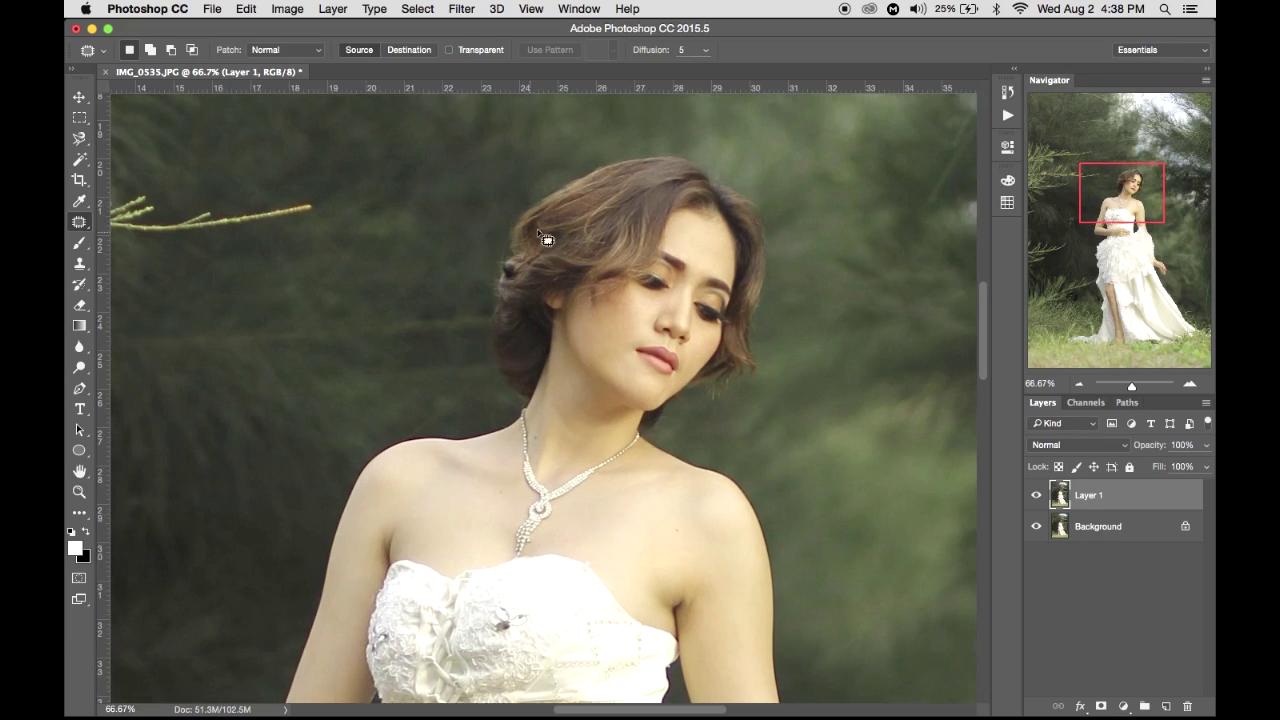
pyautogui.click(1037, 496)
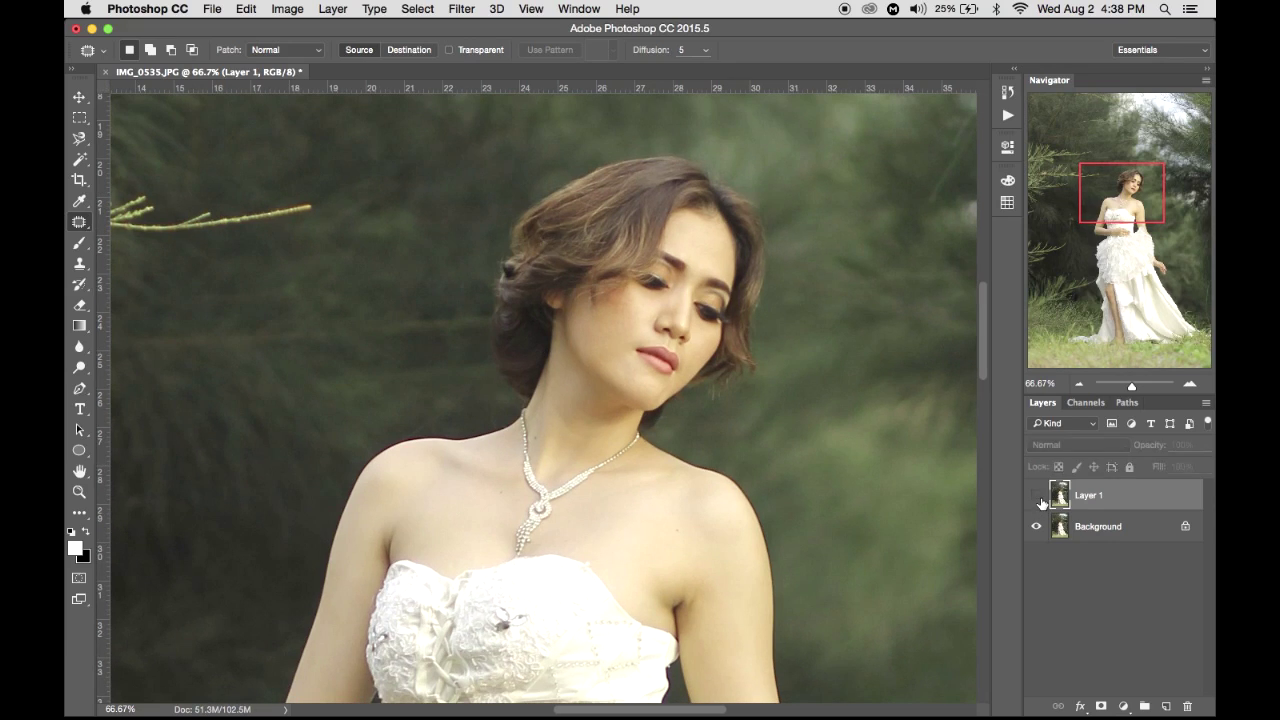
# Toggle Layer 1's visibility to compare the retouched skin and hair with the original, leaving the layer shown.
pyautogui.click(1037, 496)
pyautogui.click(1037, 496)
pyautogui.click(1037, 496)
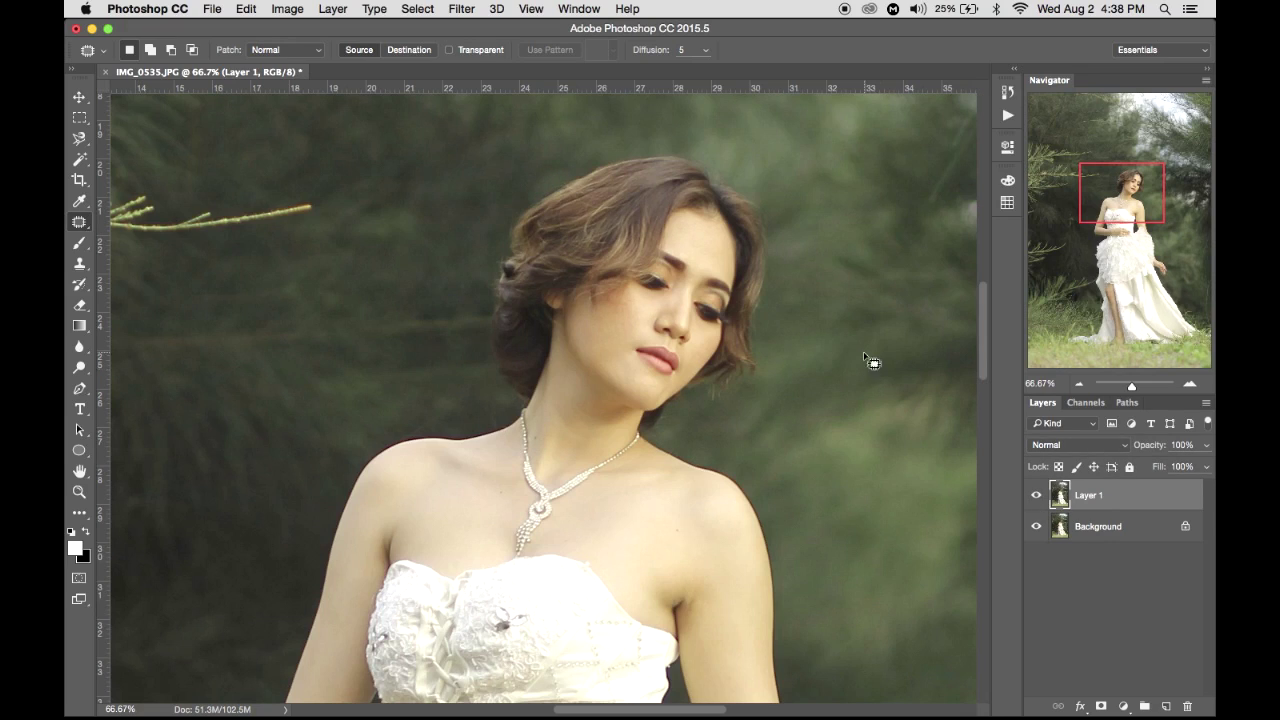
# Open the Liquify filter on Layer 1 and push the outer edge of the bride's left upper arm inward with a size 243 Forward Warp brush.
pyautogui.moveTo(984, 316); pyautogui.dragTo(984, 336)
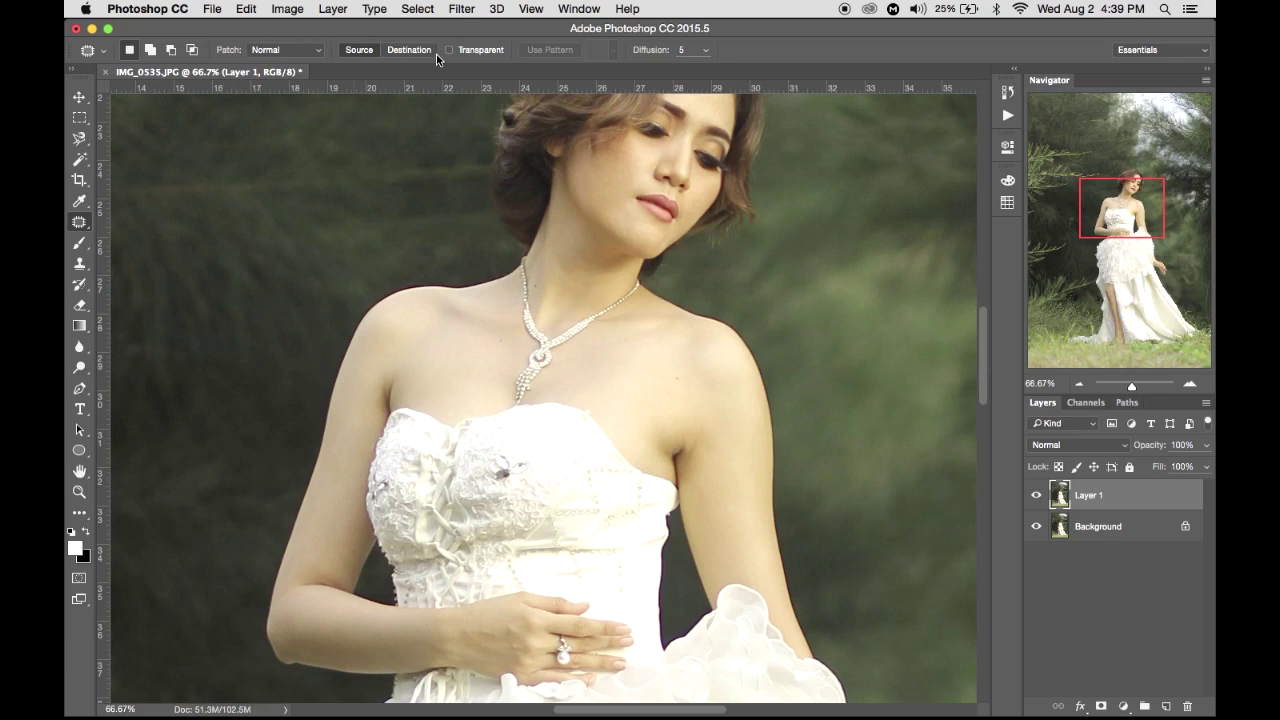
pyautogui.click(461, 12)
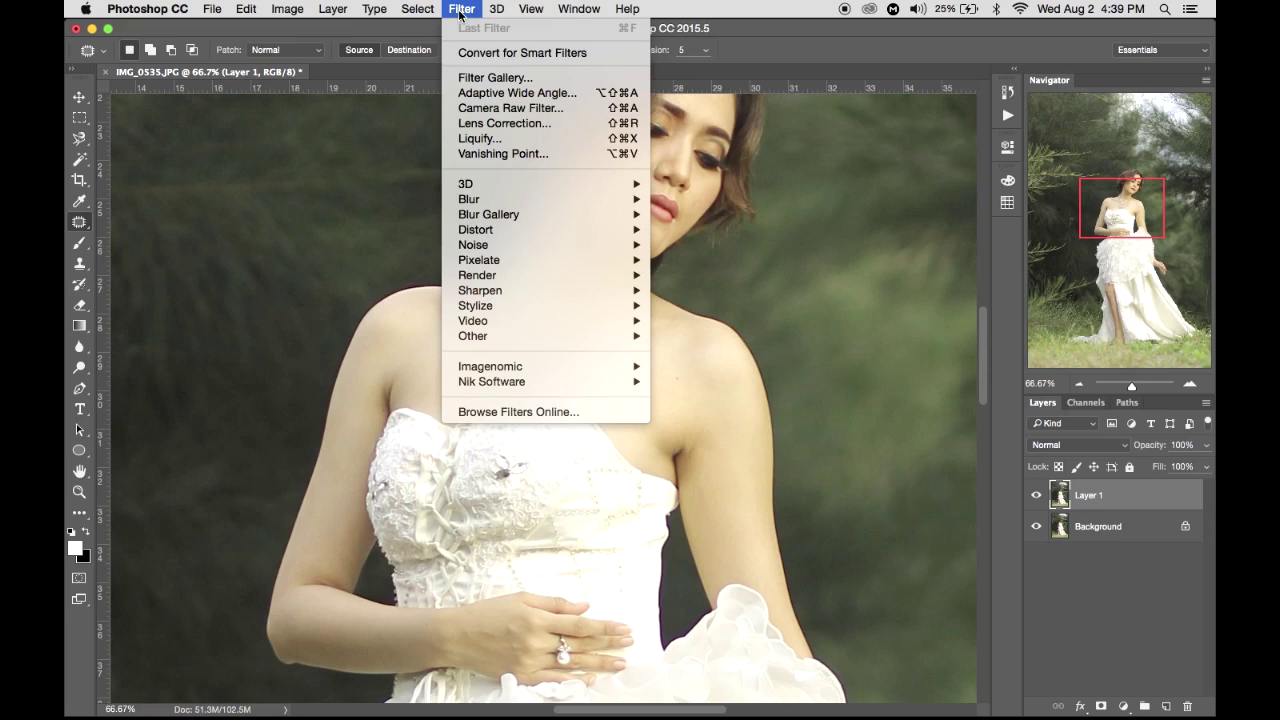
pyautogui.click(461, 12)
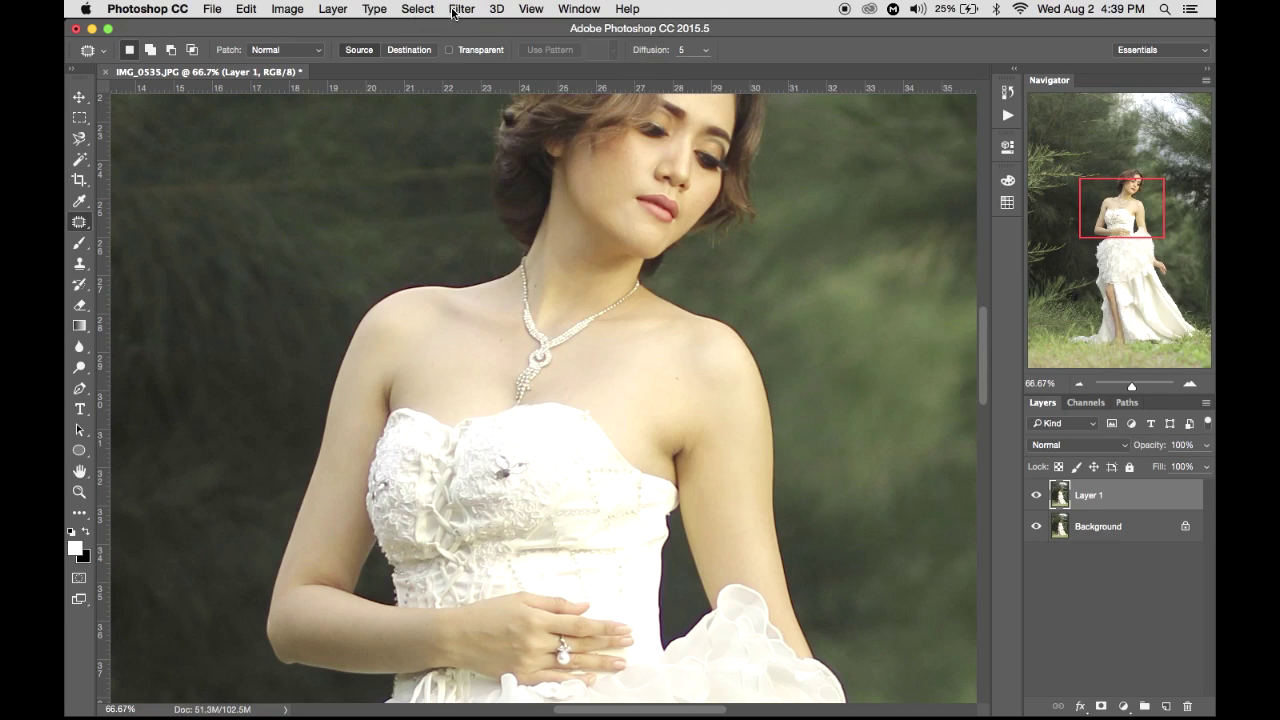
pyautogui.click(461, 12)
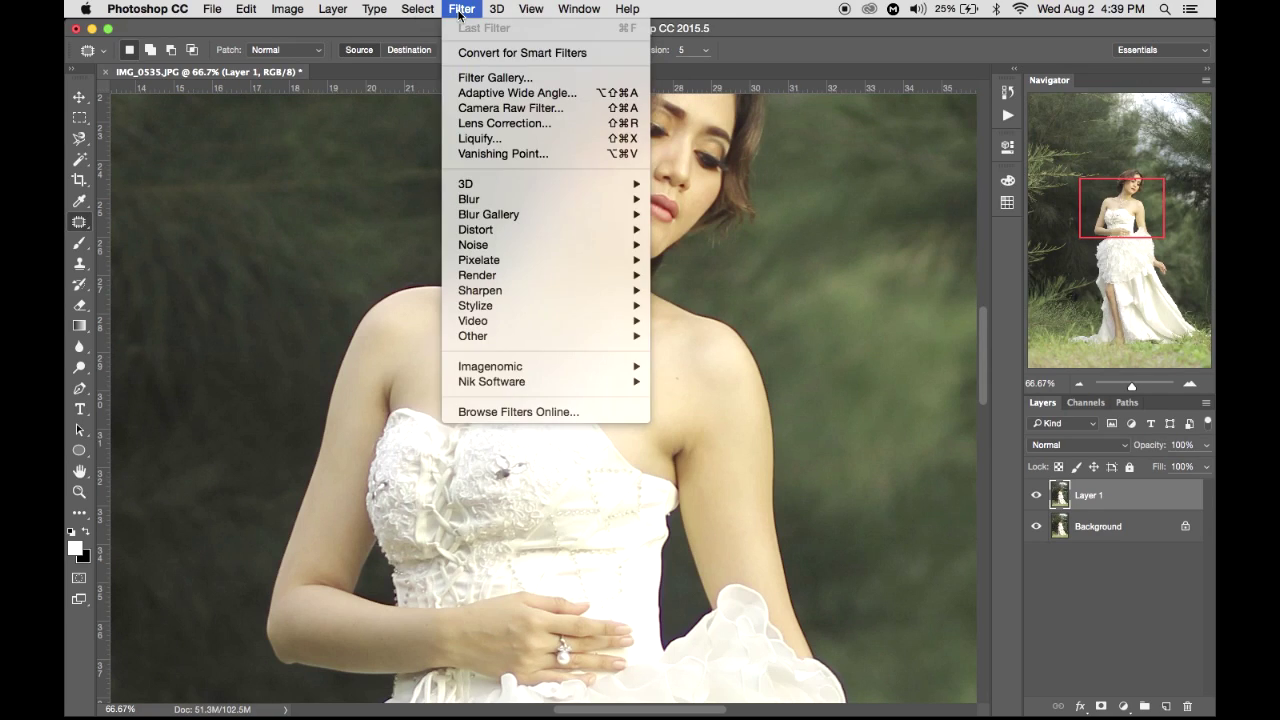
pyautogui.click(492, 144)
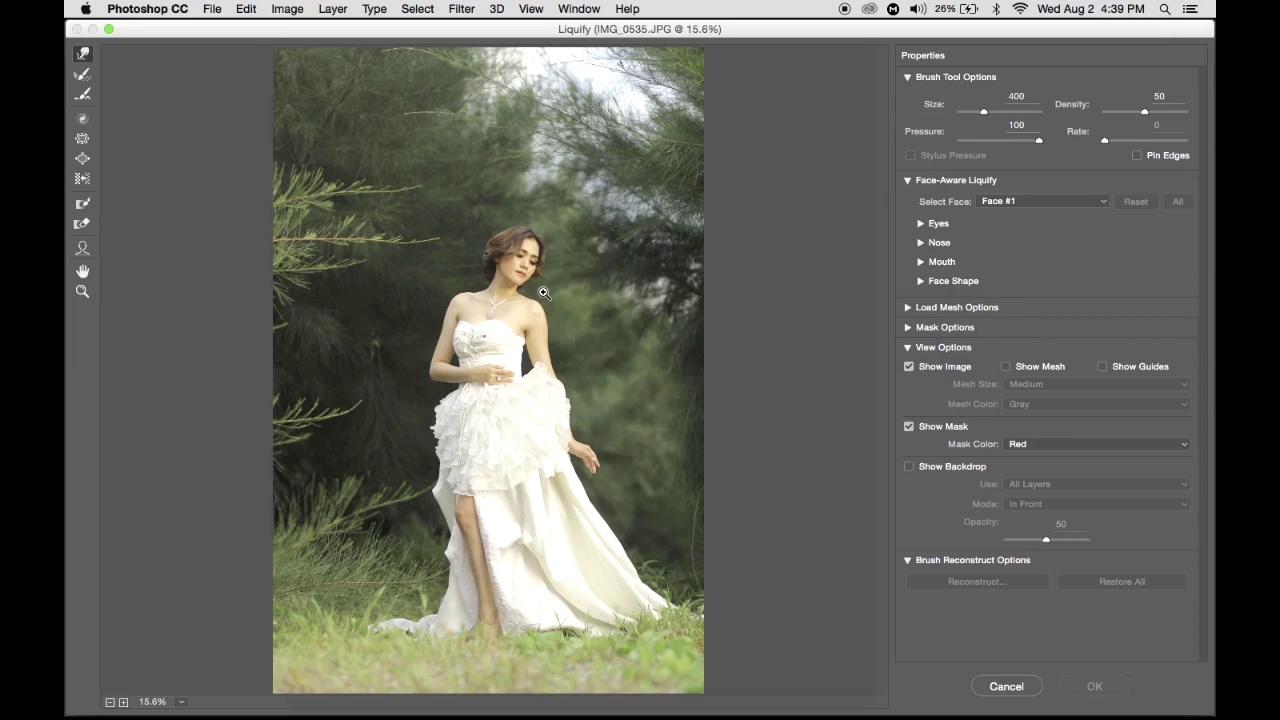
pyautogui.scroll(2, 543, 293)
pyautogui.scroll(2, 543, 296)
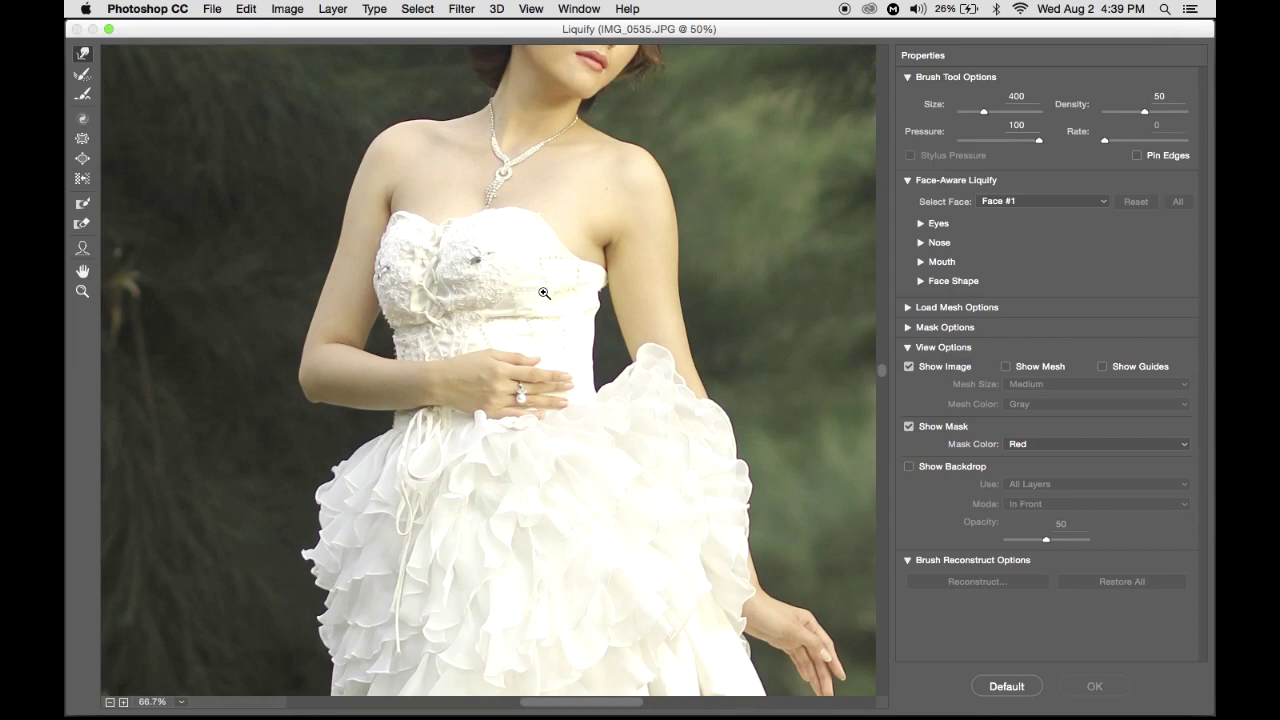
pyautogui.scroll(1, 543, 293)
pyautogui.moveTo(664, 181)
pyautogui.mouseDown()
pyautogui.moveTo(637, 291)
pyautogui.moveTo(569, 406)
pyautogui.moveTo(475, 429)
pyautogui.mouseUp()
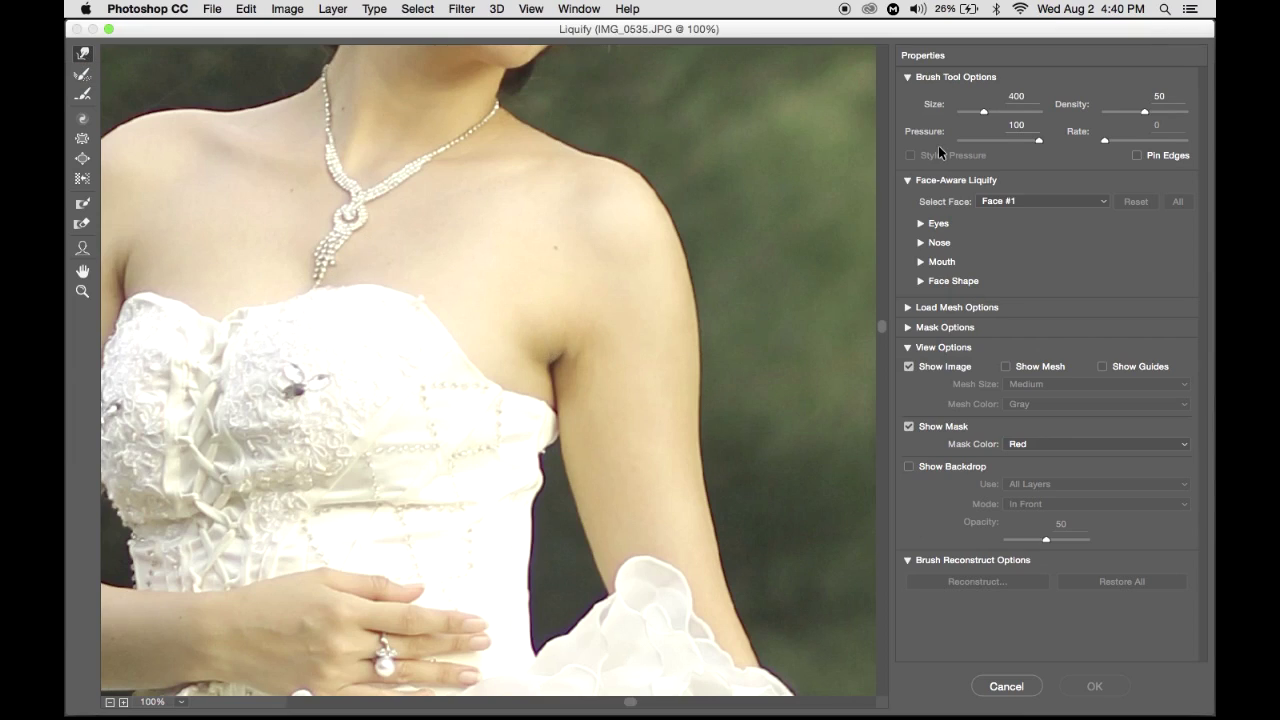
pyautogui.moveTo(984, 111); pyautogui.dragTo(977, 112)
pyautogui.moveTo(977, 112); pyautogui.dragTo(987, 120)
pyautogui.moveTo(977, 111); pyautogui.dragTo(982, 112)
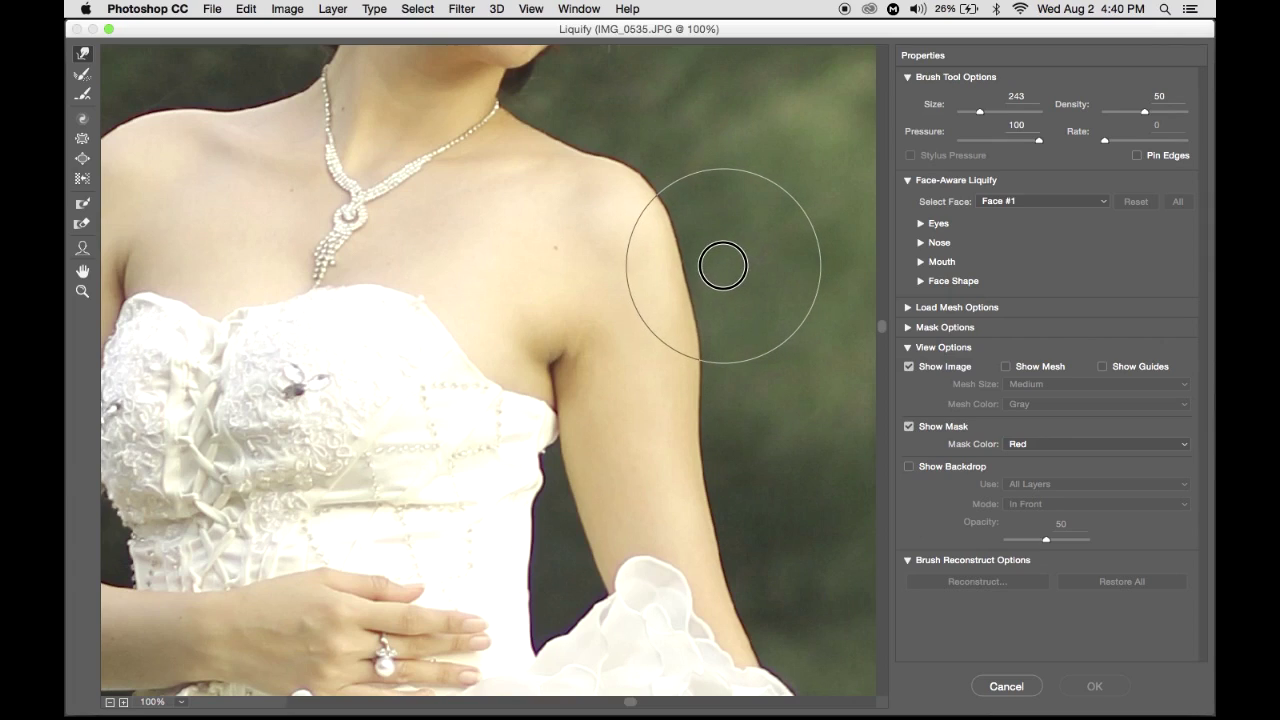
pyautogui.moveTo(720, 266)
pyautogui.mouseDown()
pyautogui.moveTo(734, 306)
pyautogui.moveTo(700, 329)
pyautogui.moveTo(734, 323)
pyautogui.moveTo(720, 323)
pyautogui.moveTo(749, 359)
pyautogui.moveTo(736, 388)
pyautogui.mouseUp()
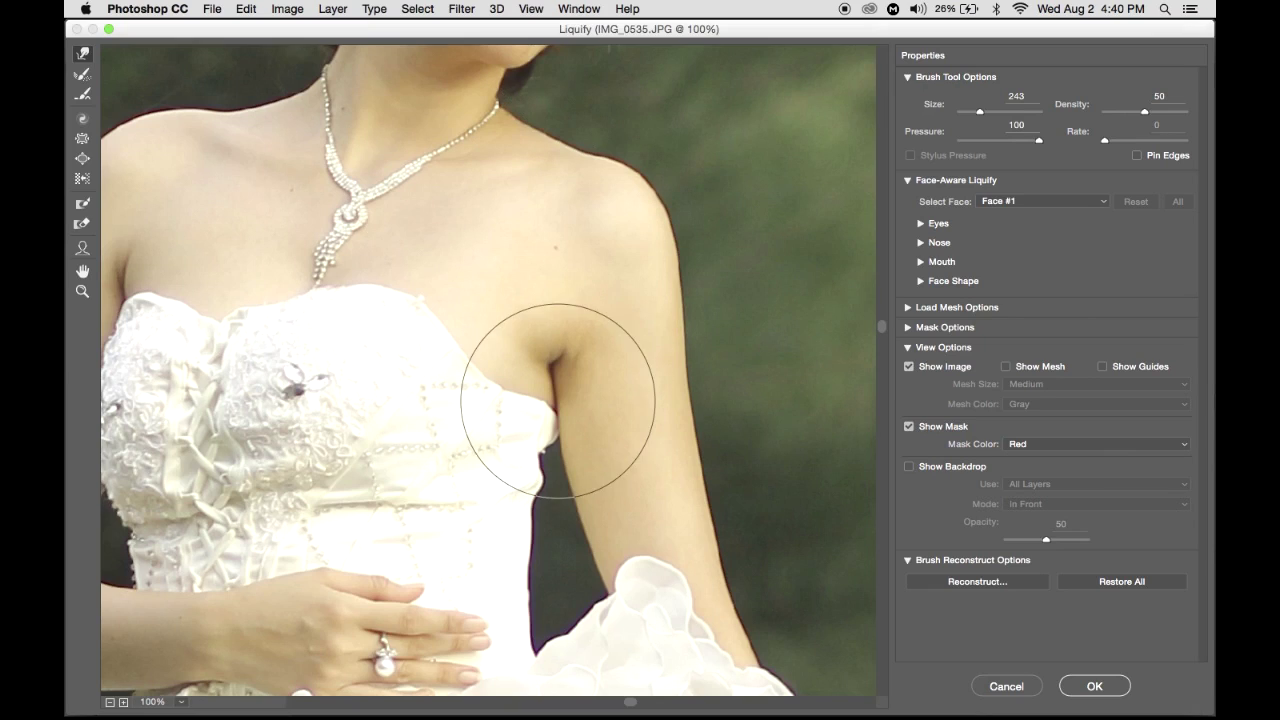
# Reshape the outer edge of the bride's right upper arm with the Forward Warp brush and apply the Liquify changes.
pyautogui.press('space')
pyautogui.moveTo(497, 320)
pyautogui.mouseDown()
pyautogui.moveTo(571, 337)
pyautogui.moveTo(718, 407)
pyautogui.mouseUp()
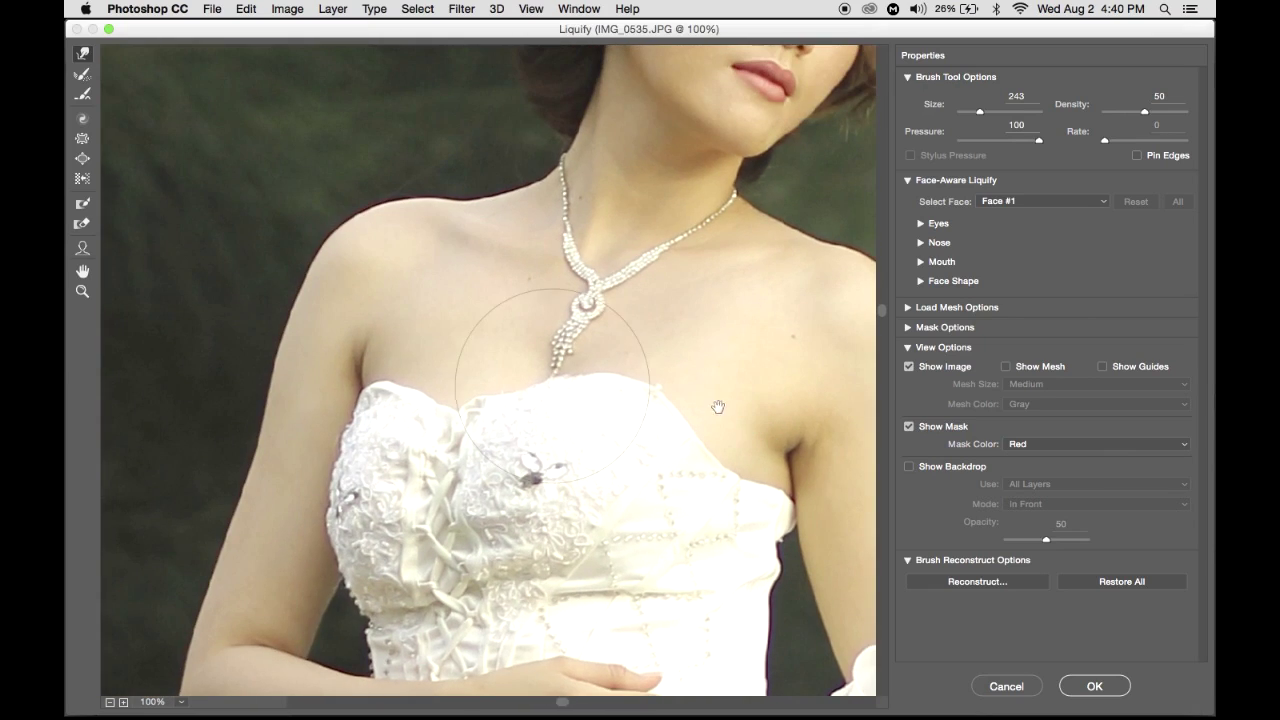
pyautogui.moveTo(271, 308); pyautogui.dragTo(246, 355)
pyautogui.moveTo(286, 222); pyautogui.dragTo(289, 224)
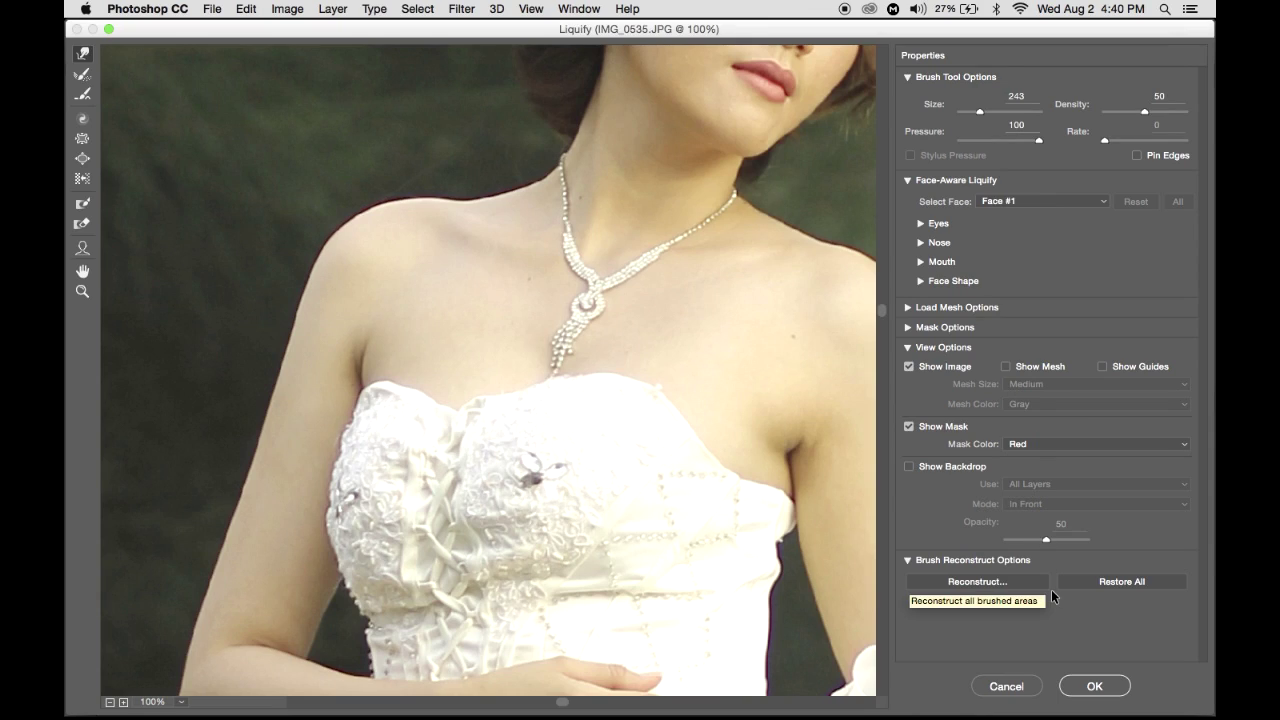
pyautogui.click(1112, 688)
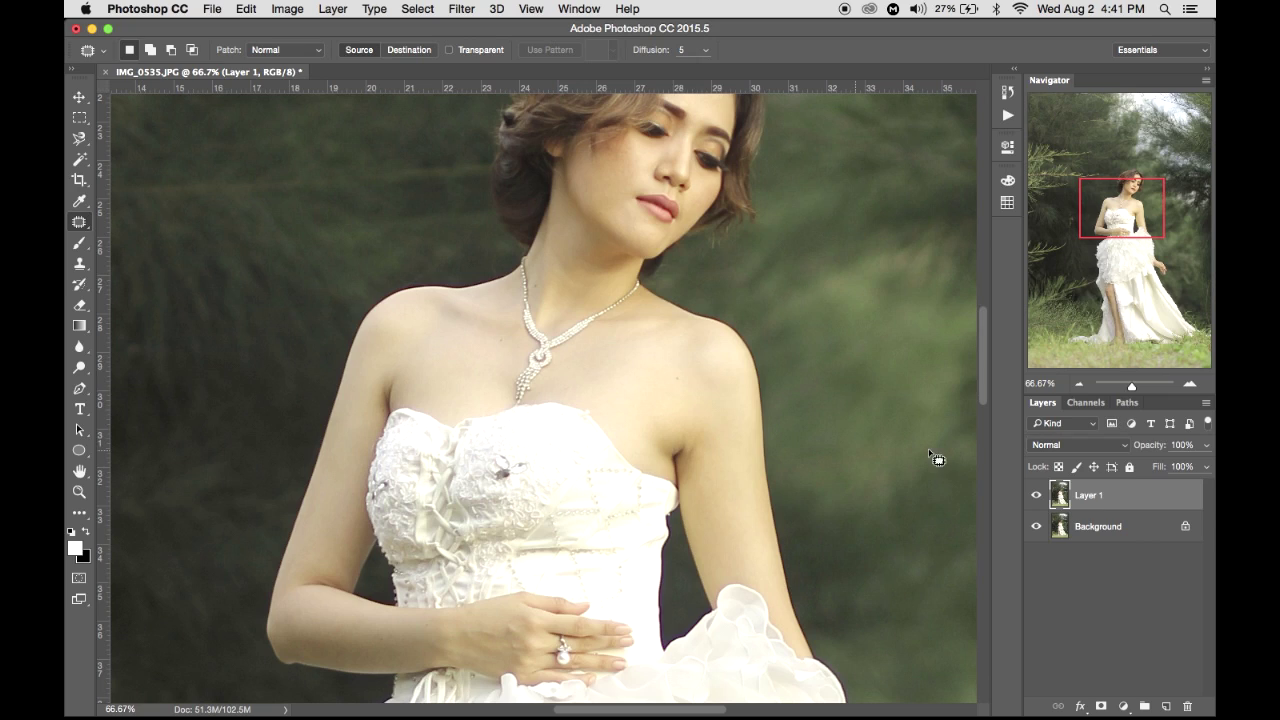
# Compare the slimmed arms with the original by toggling Layer 1, and fit the whole photo in view.
pyautogui.click(1036, 496)
pyautogui.click(1036, 496)
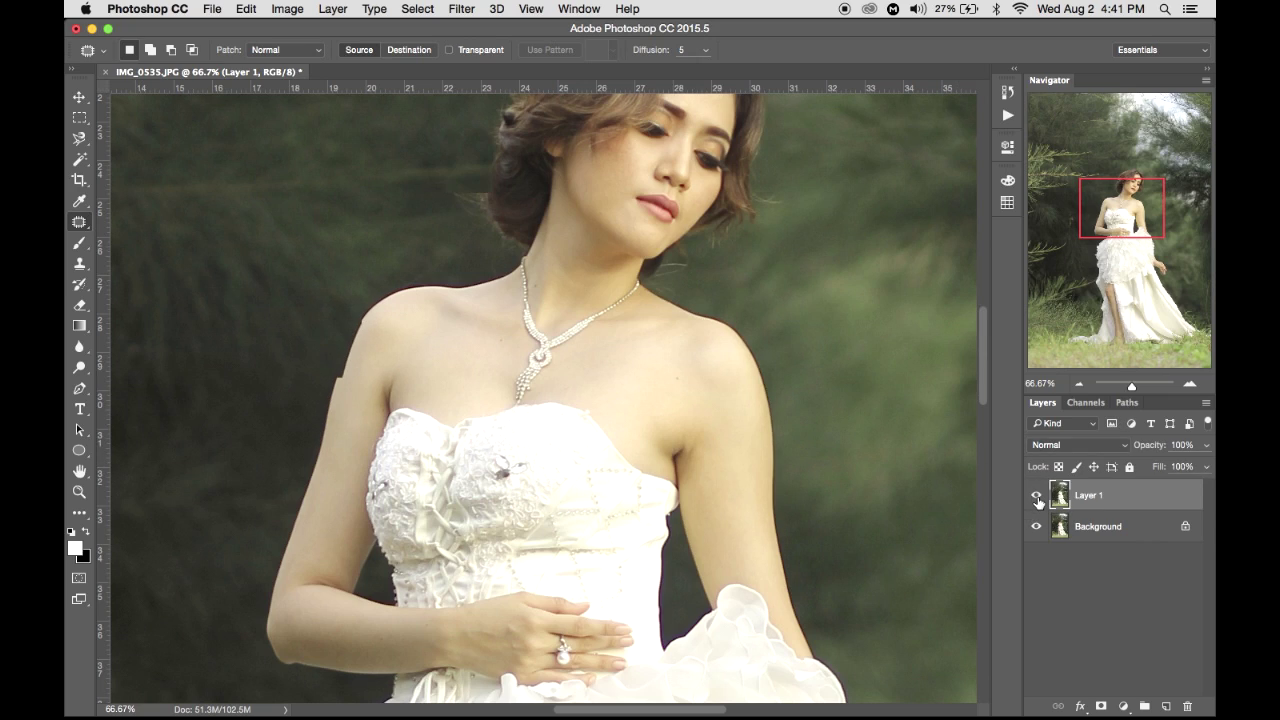
pyautogui.click(1037, 498)
pyautogui.click(1037, 498)
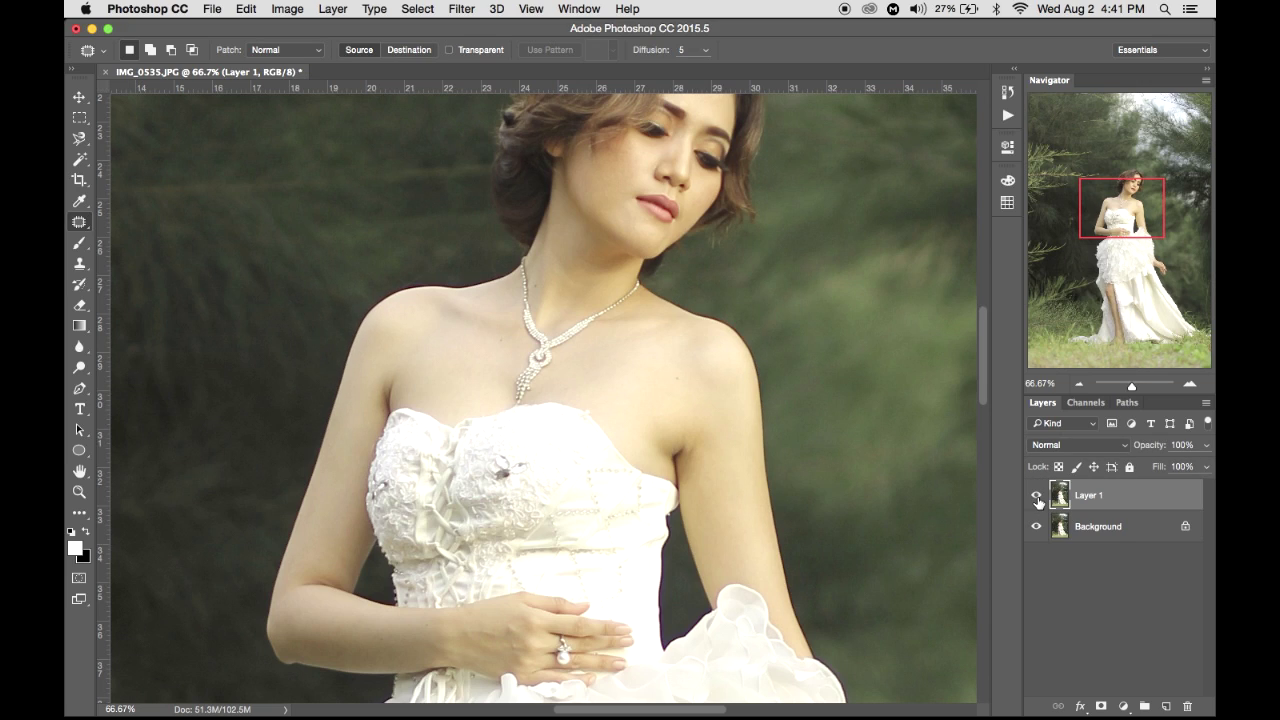
pyautogui.press('super+minus')
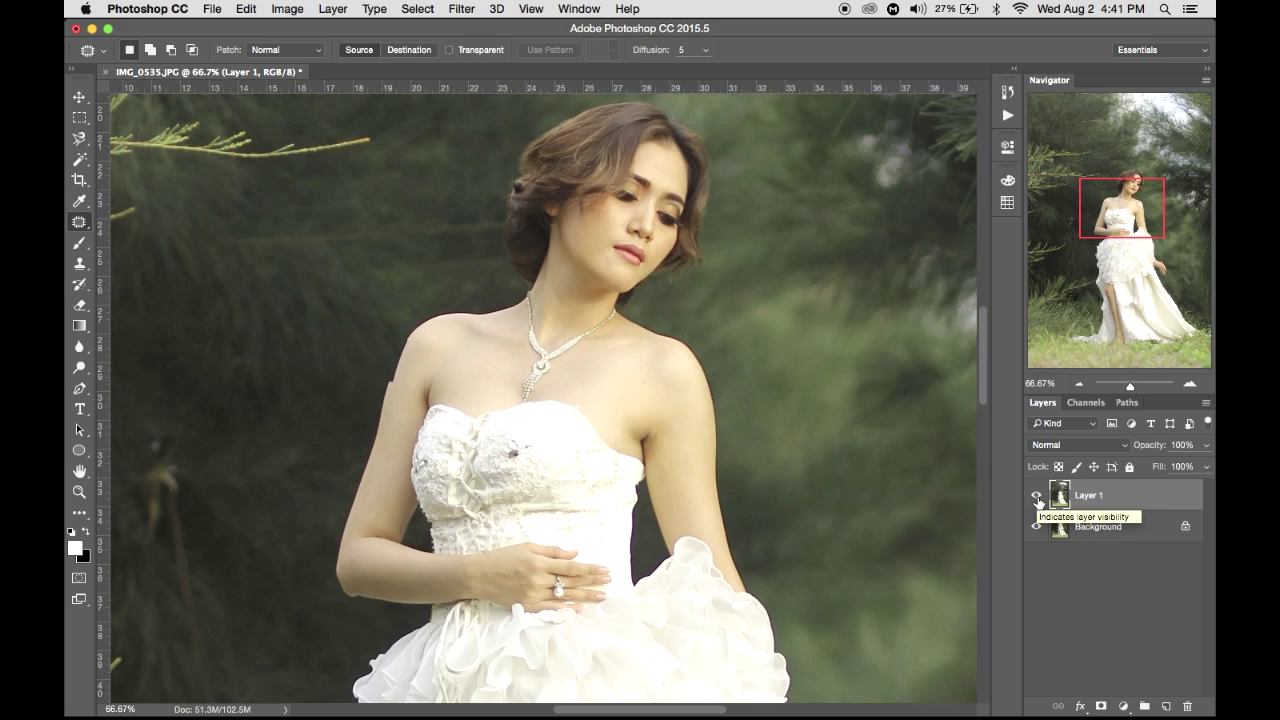
pyautogui.press('super+minus')
pyautogui.press('super+minus')
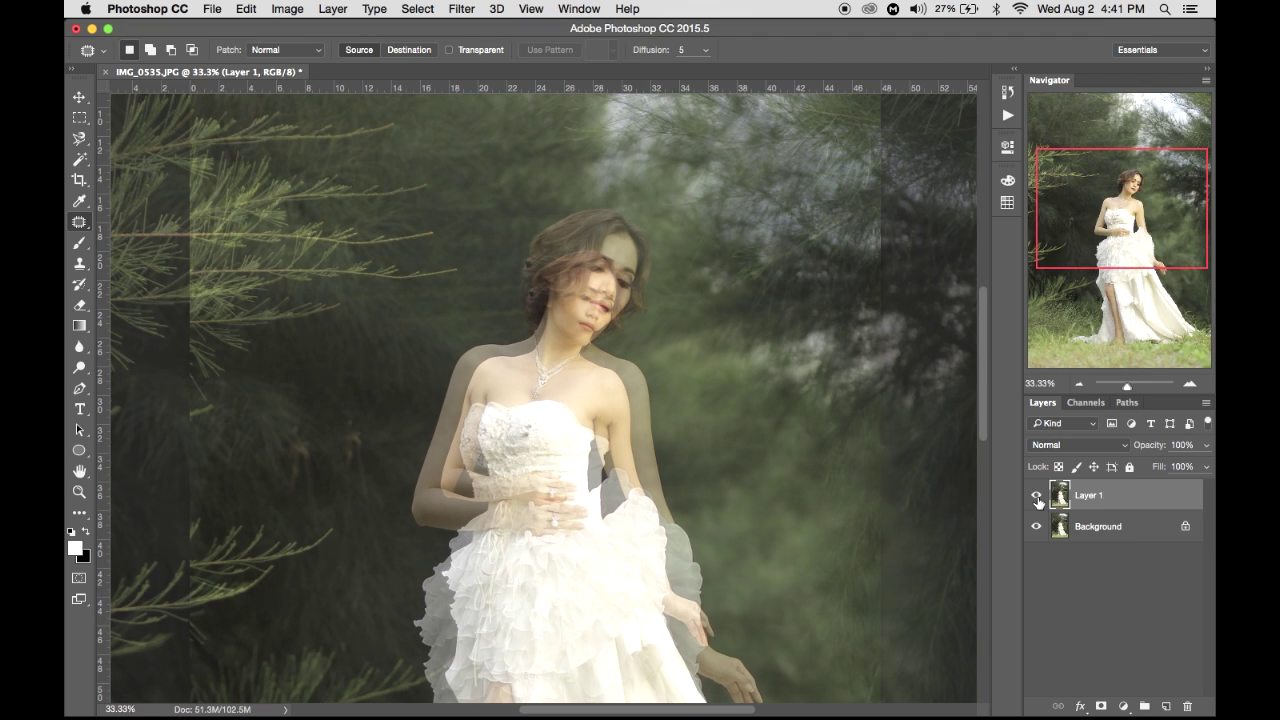
pyautogui.press('super+minus')
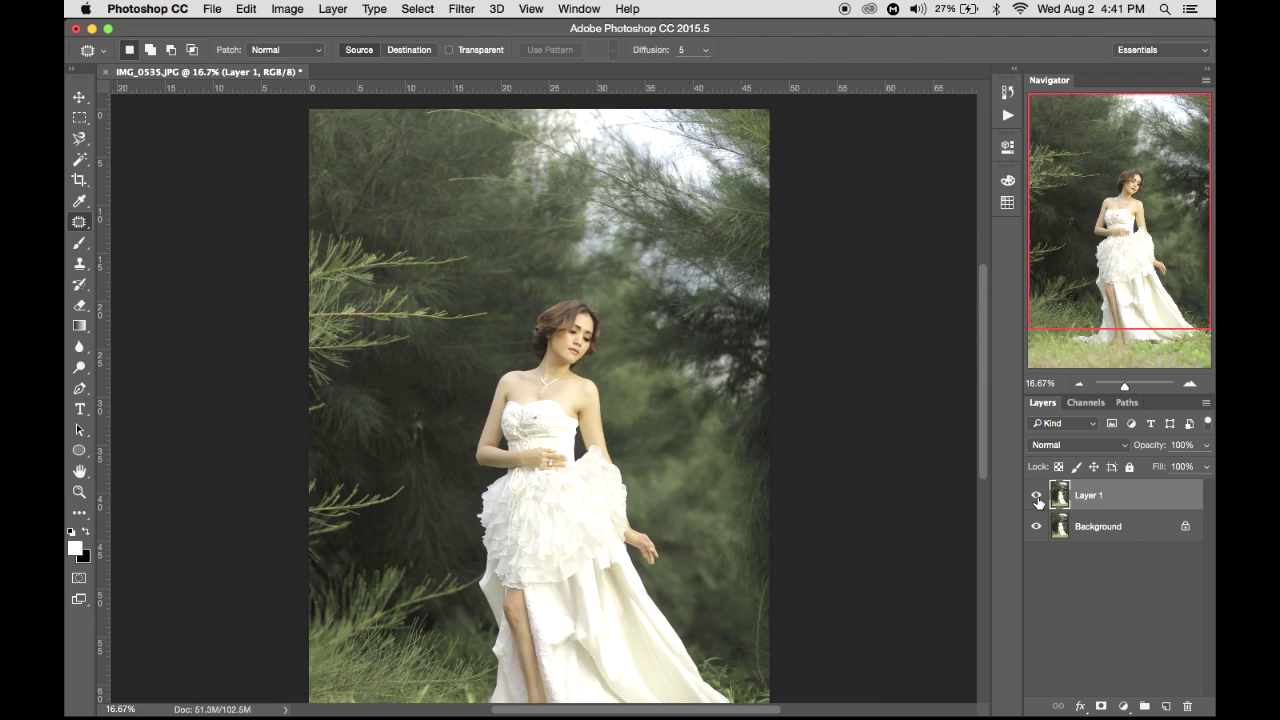
pyautogui.press('super+0')
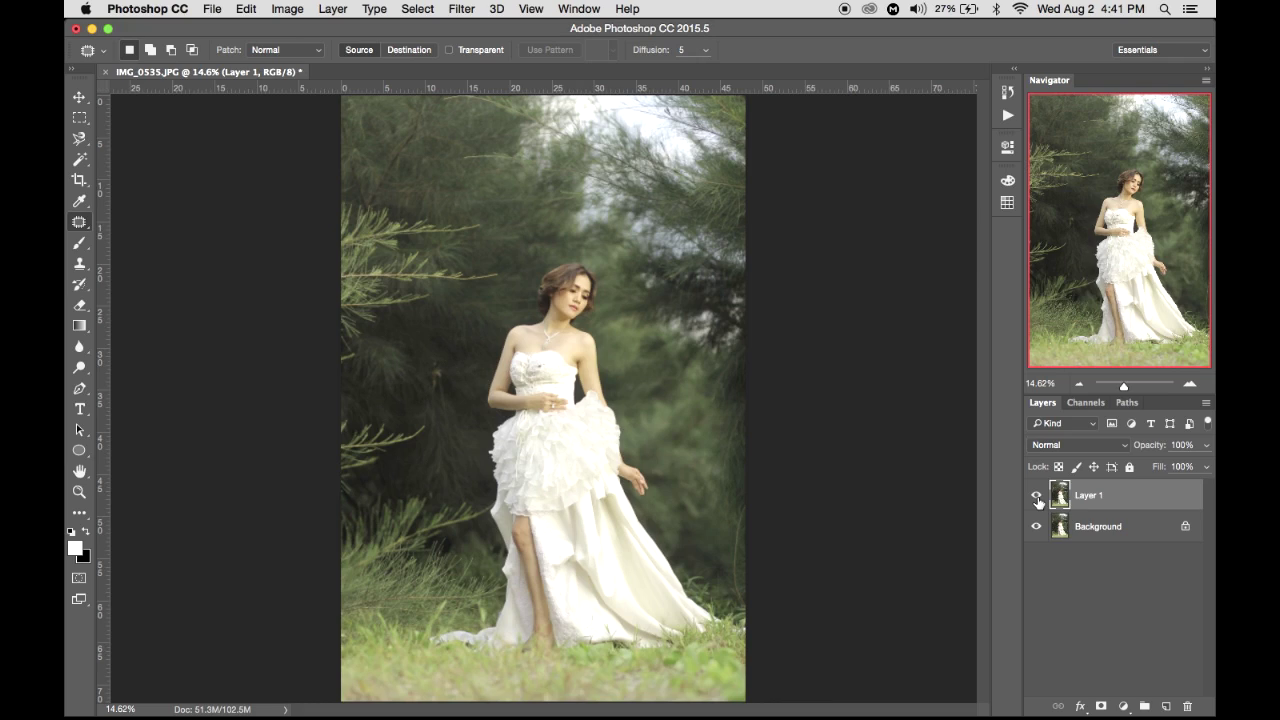
# Add a Color Balance adjustment layer above Layer 1 with midtones set to Cyan–Red -10 and Yellow–Blue +15.
pyautogui.click(1124, 709)
pyautogui.click(1122, 709)
pyautogui.click(1123, 709)
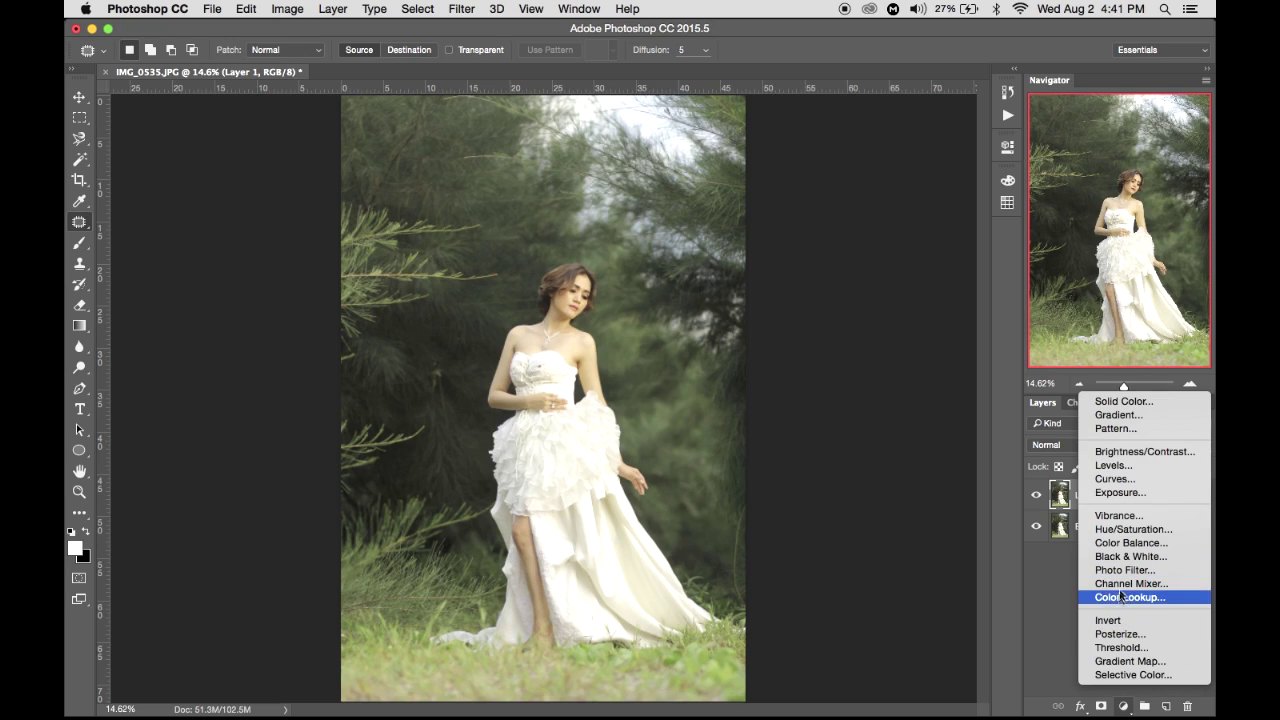
pyautogui.click(1120, 543)
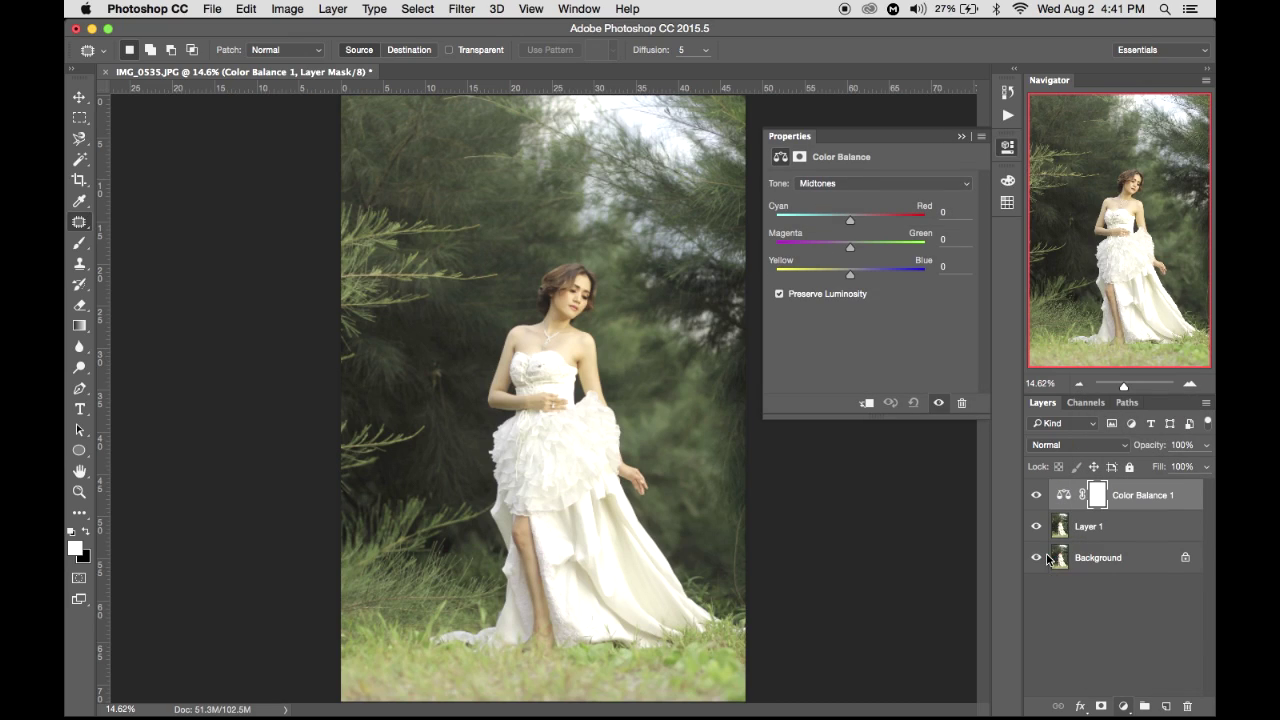
pyautogui.click(849, 186)
pyautogui.click(849, 184)
pyautogui.moveTo(849, 223); pyautogui.dragTo(844, 225)
pyautogui.moveTo(843, 224); pyautogui.dragTo(845, 226)
pyautogui.moveTo(853, 276); pyautogui.dragTo(861, 278)
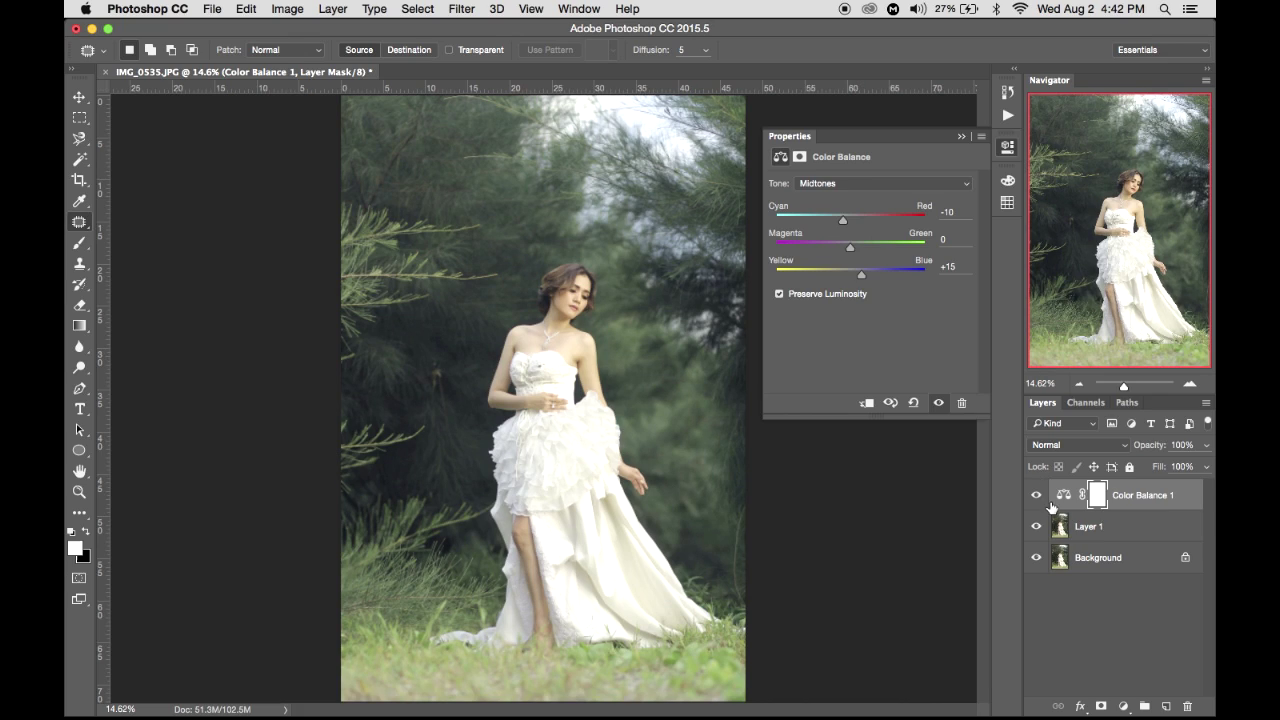
# Compare the photo with and without the Color Balance adjustment, leave it enabled and collapse its properties.
pyautogui.click(1038, 496)
pyautogui.click(1038, 496)
pyautogui.click(963, 137)
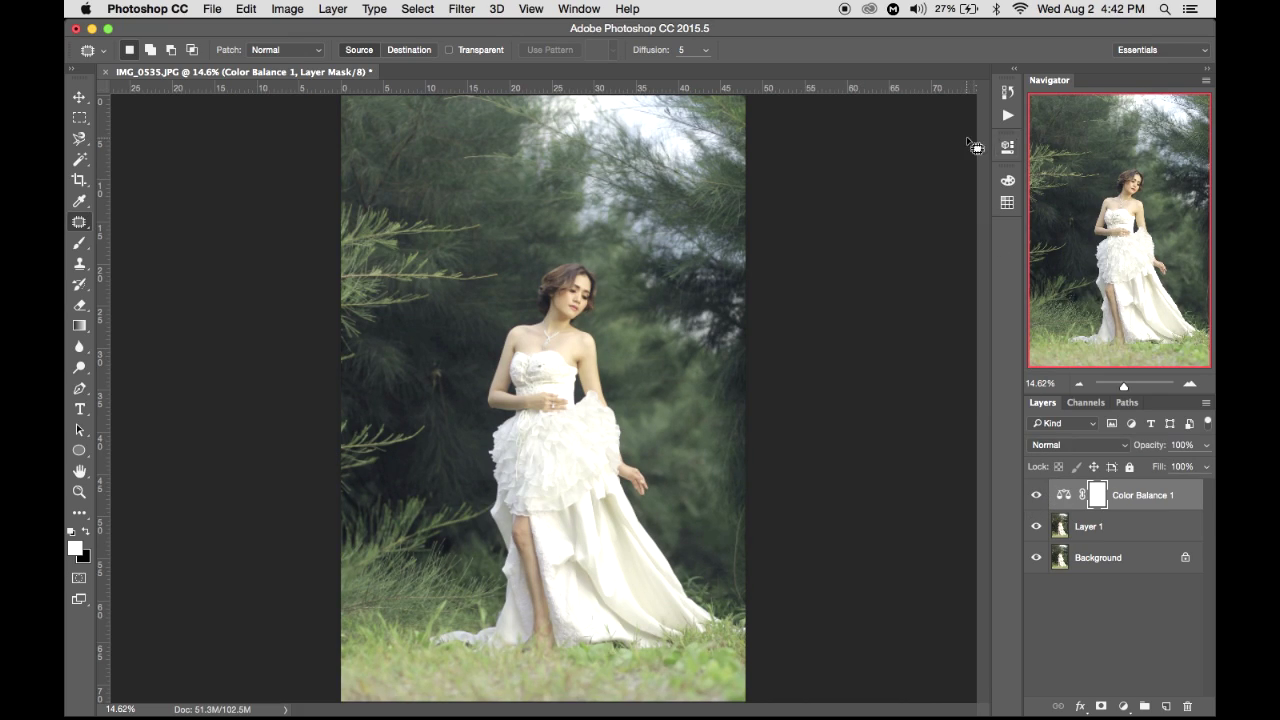
# Add a Curves adjustment layer, raising the RGB curve slightly at the midtones and lowering it in the shadows for more contrast.
pyautogui.click(1125, 707)
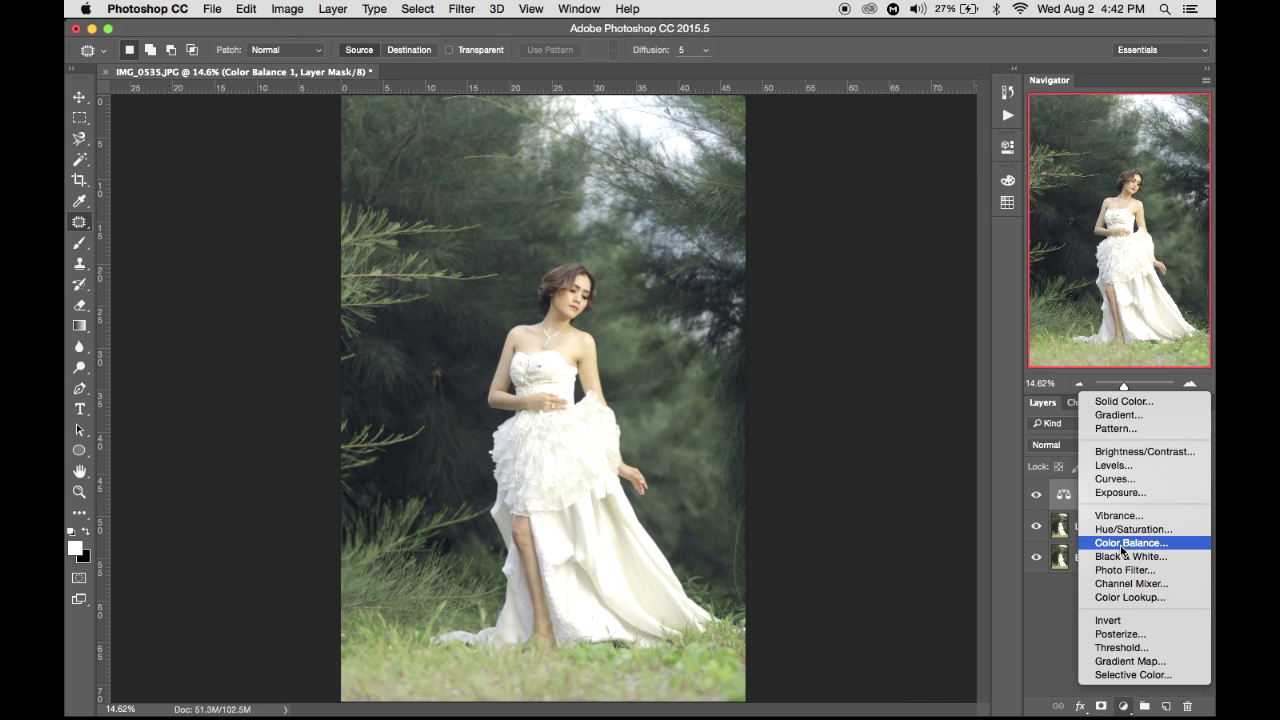
pyautogui.click(1115, 480)
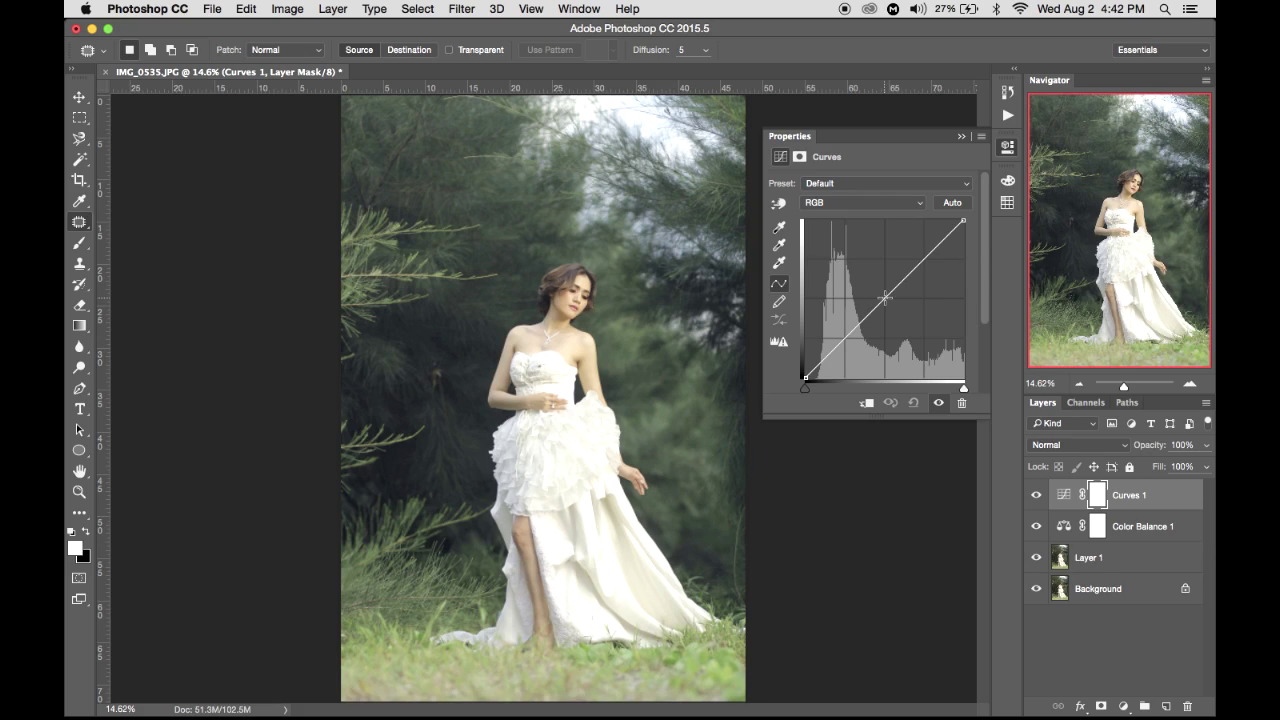
pyautogui.moveTo(885, 297)
pyautogui.mouseDown()
pyautogui.moveTo(869, 276)
pyautogui.moveTo(893, 318)
pyautogui.moveTo(884, 291)
pyautogui.mouseUp()
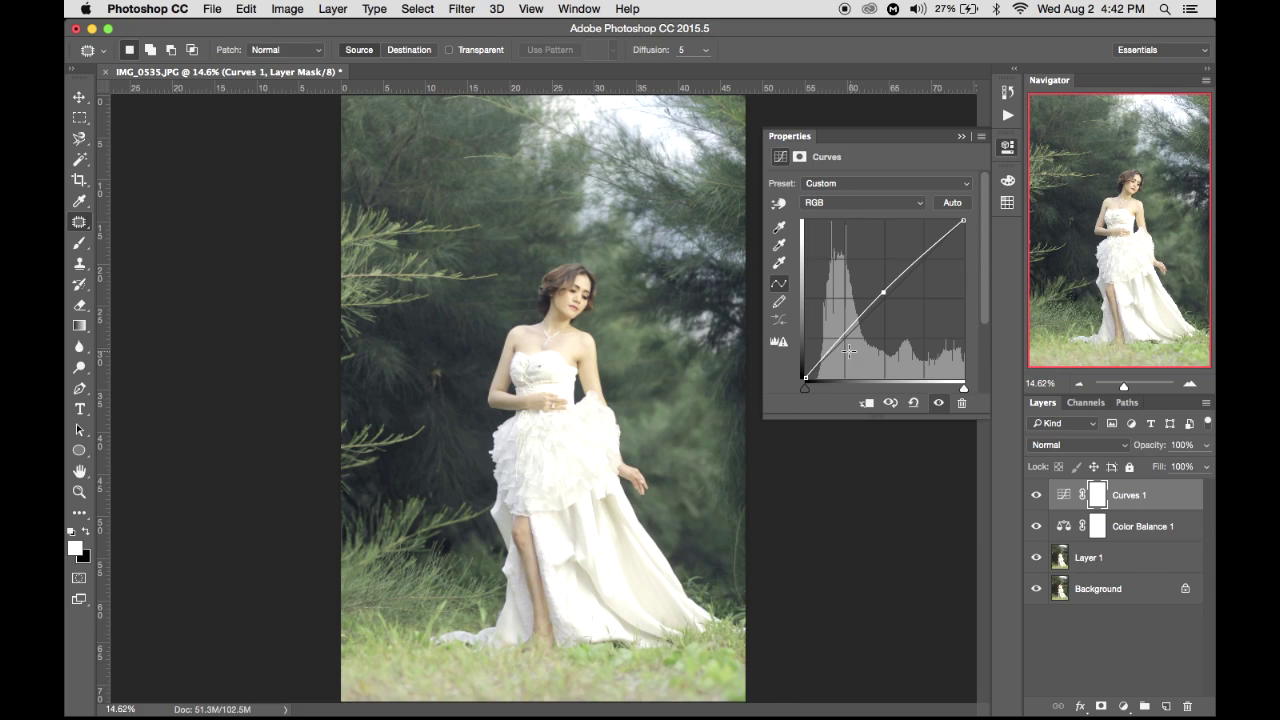
pyautogui.moveTo(843, 336); pyautogui.dragTo(844, 345)
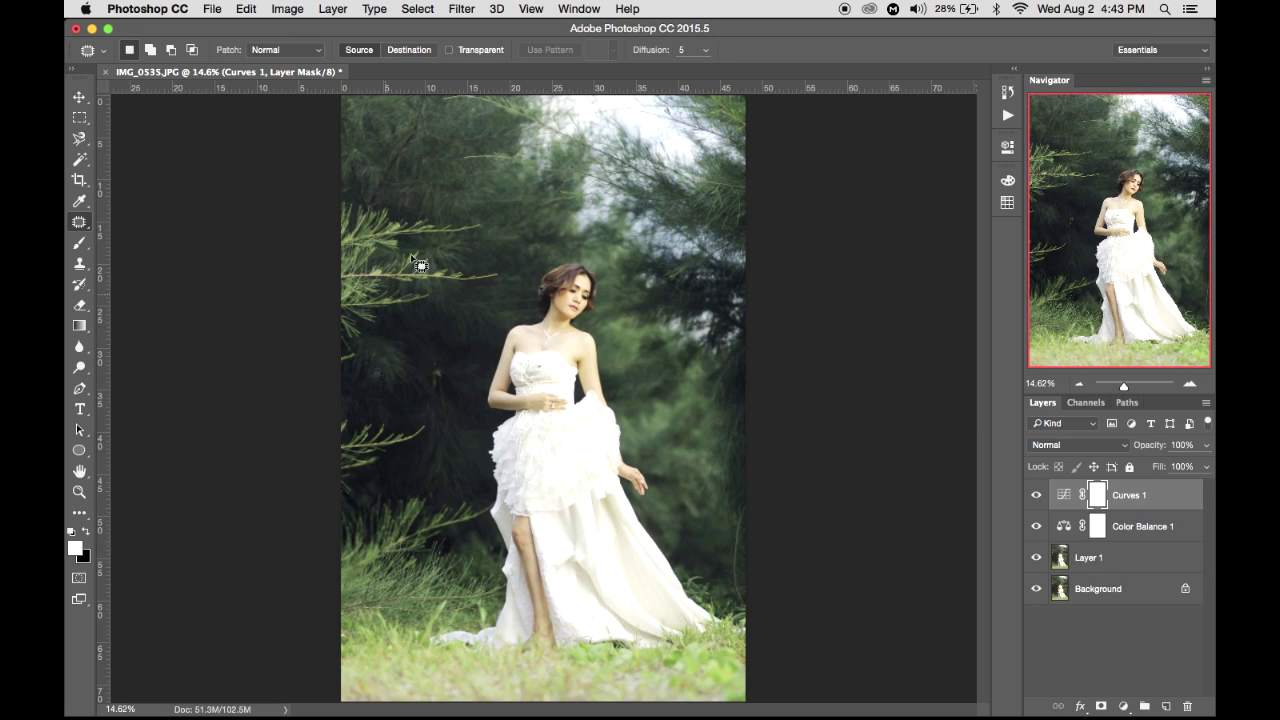
# Add a Selective Color adjustment layer and set Greens to Cyan +18, Magenta +29, Yellow -20 and Black +11 percent.
pyautogui.click(1122, 705)
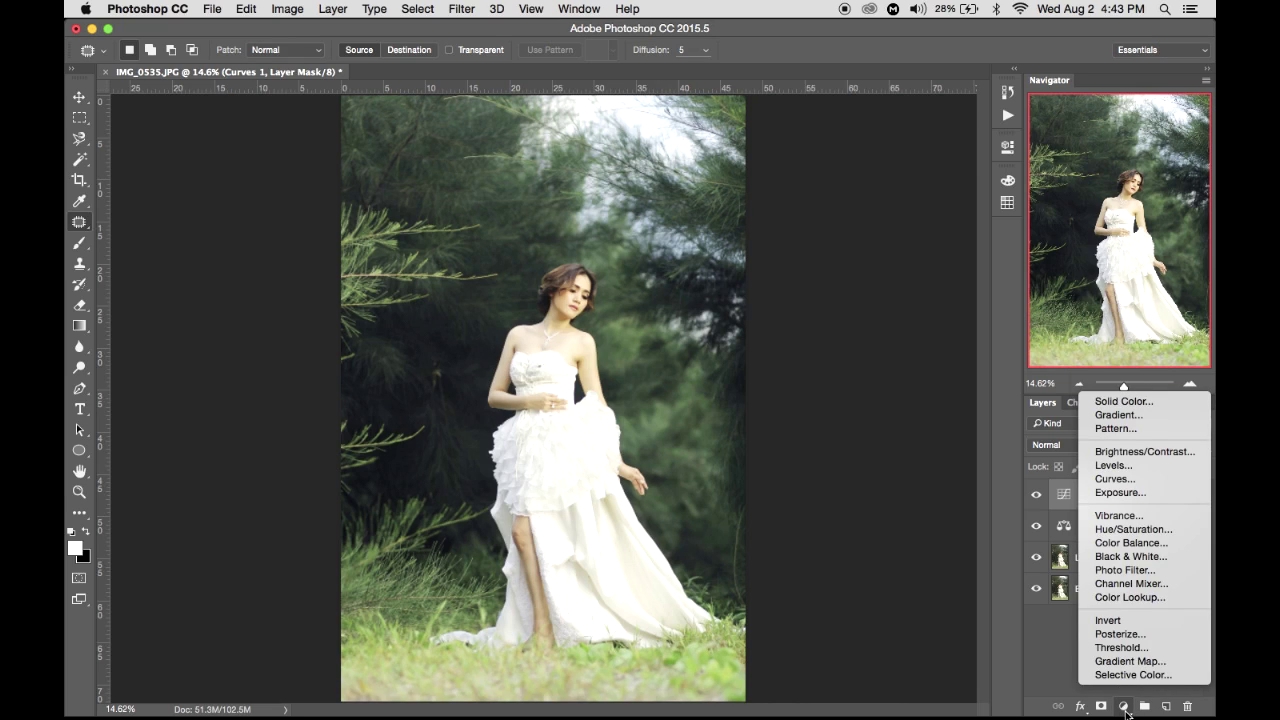
pyautogui.click(1125, 710)
pyautogui.click(1122, 706)
pyautogui.click(1133, 675)
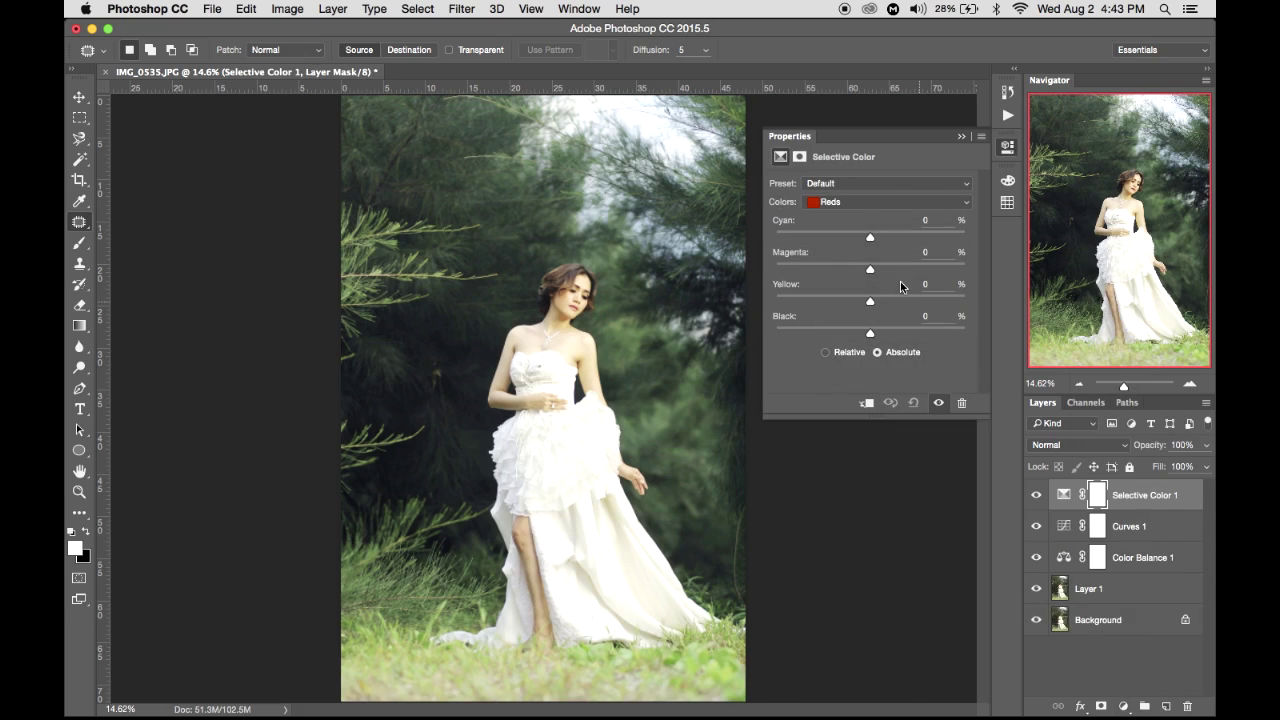
pyautogui.click(858, 205)
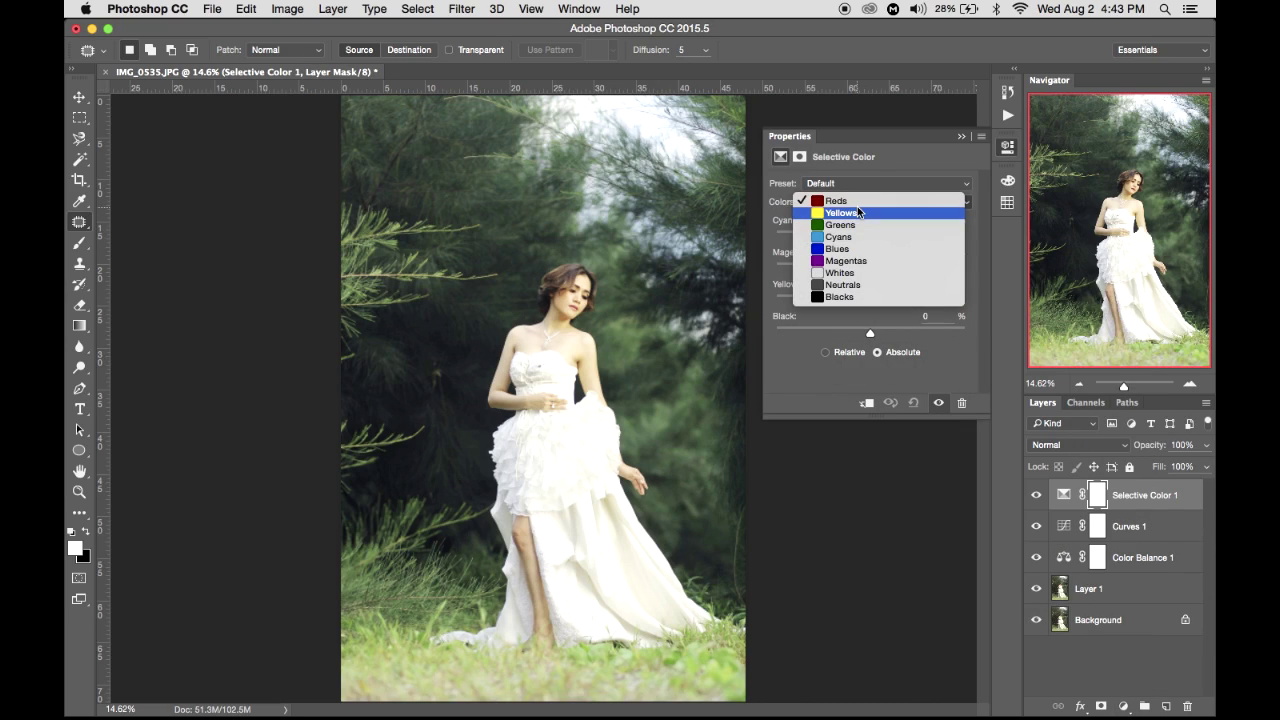
pyautogui.click(851, 225)
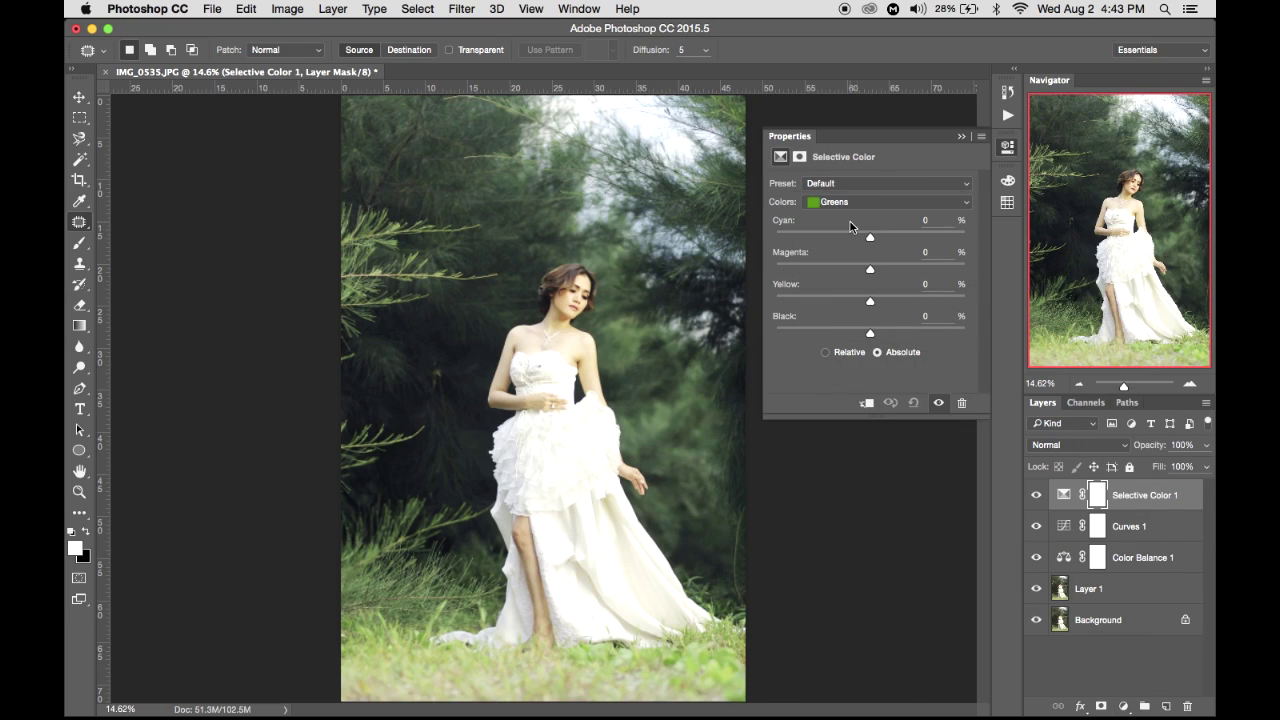
pyautogui.moveTo(870, 240)
pyautogui.mouseDown()
pyautogui.moveTo(783, 235)
pyautogui.moveTo(963, 252)
pyautogui.moveTo(826, 236)
pyautogui.moveTo(884, 236)
pyautogui.mouseUp()
pyautogui.moveTo(884, 236); pyautogui.dragTo(888, 240)
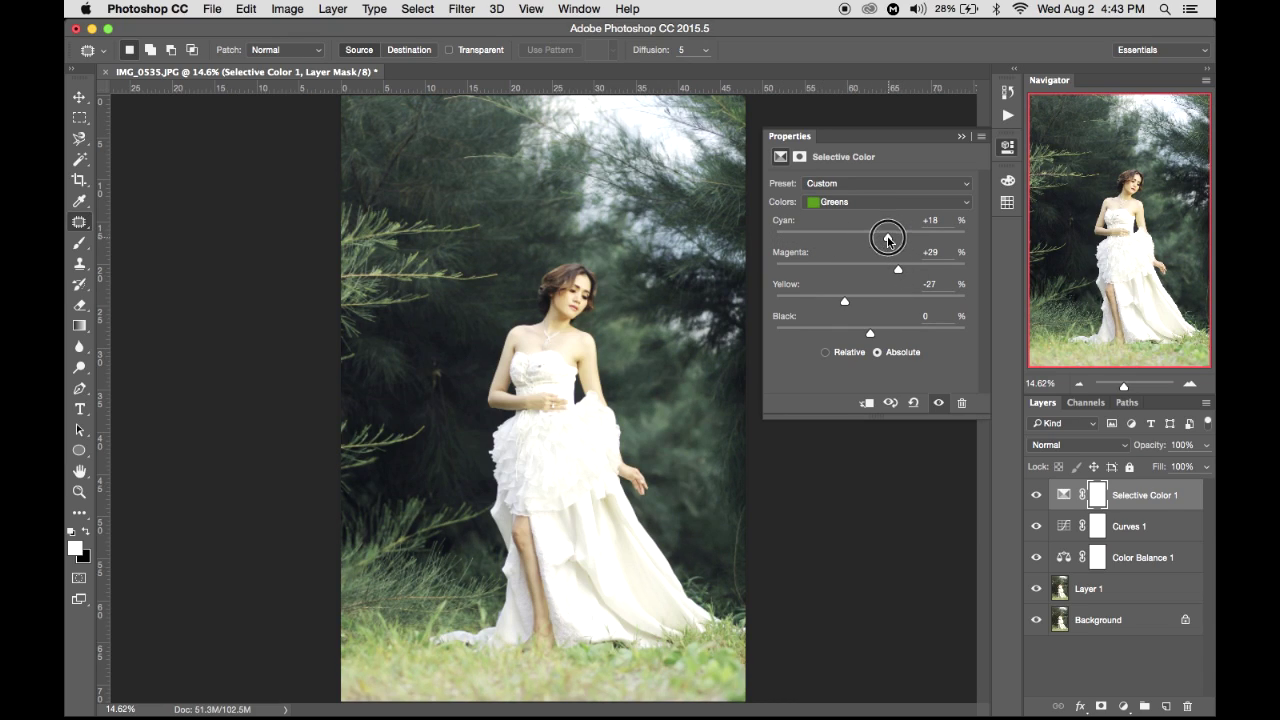
pyautogui.moveTo(843, 302); pyautogui.dragTo(881, 340)
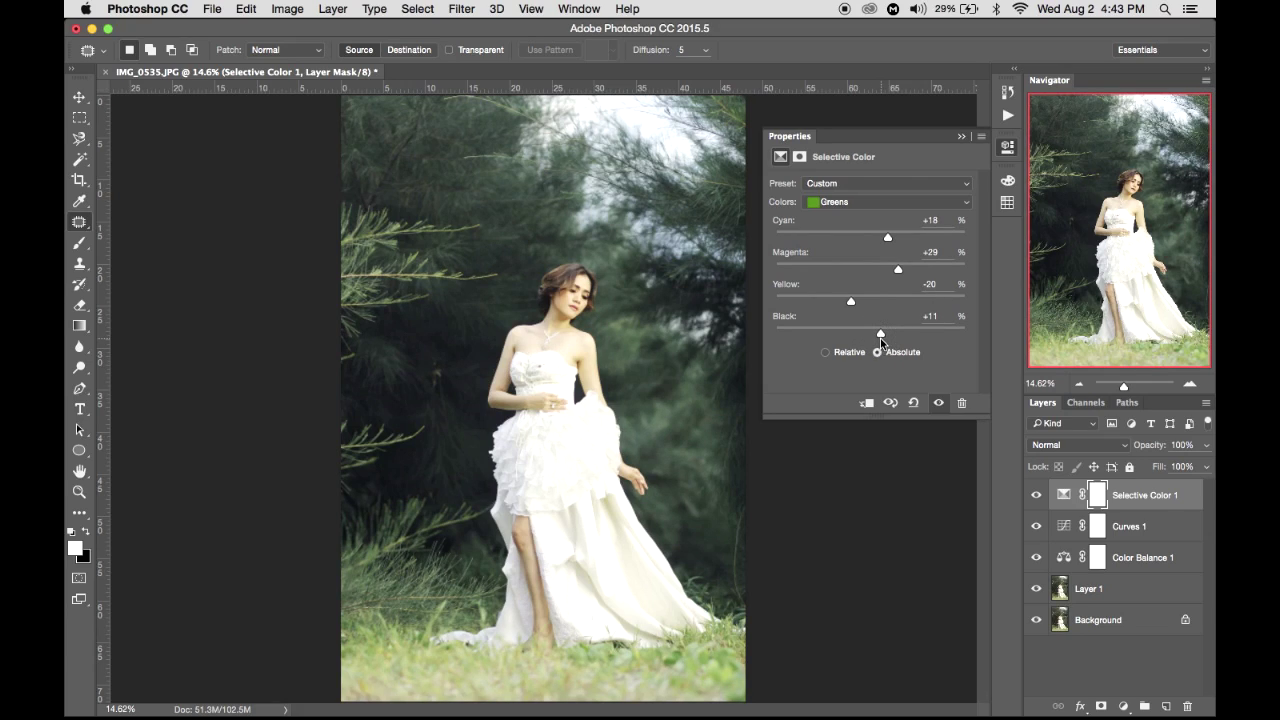
# Set the Cyan amount of the Yellows to +9 percent in the Selective Color adjustment.
pyautogui.click(922, 202)
pyautogui.click(904, 192)
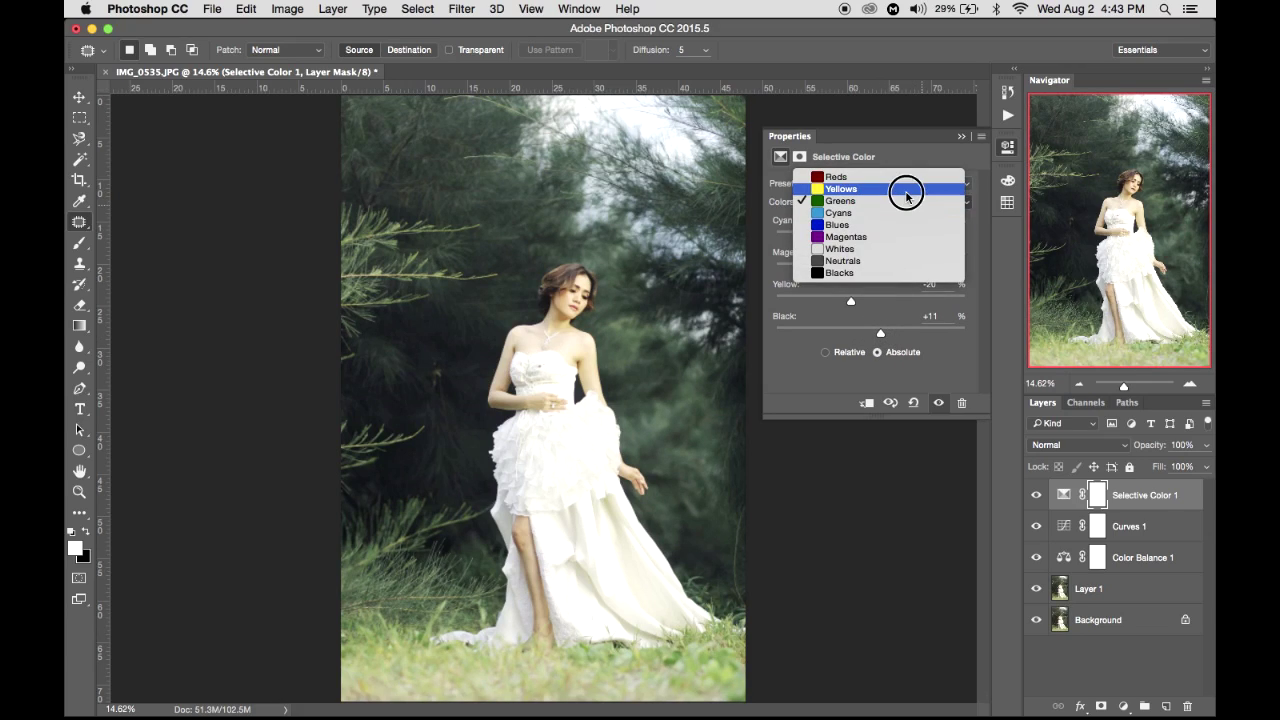
pyautogui.moveTo(872, 238)
pyautogui.mouseDown()
pyautogui.moveTo(911, 248)
pyautogui.moveTo(879, 239)
pyautogui.mouseUp()
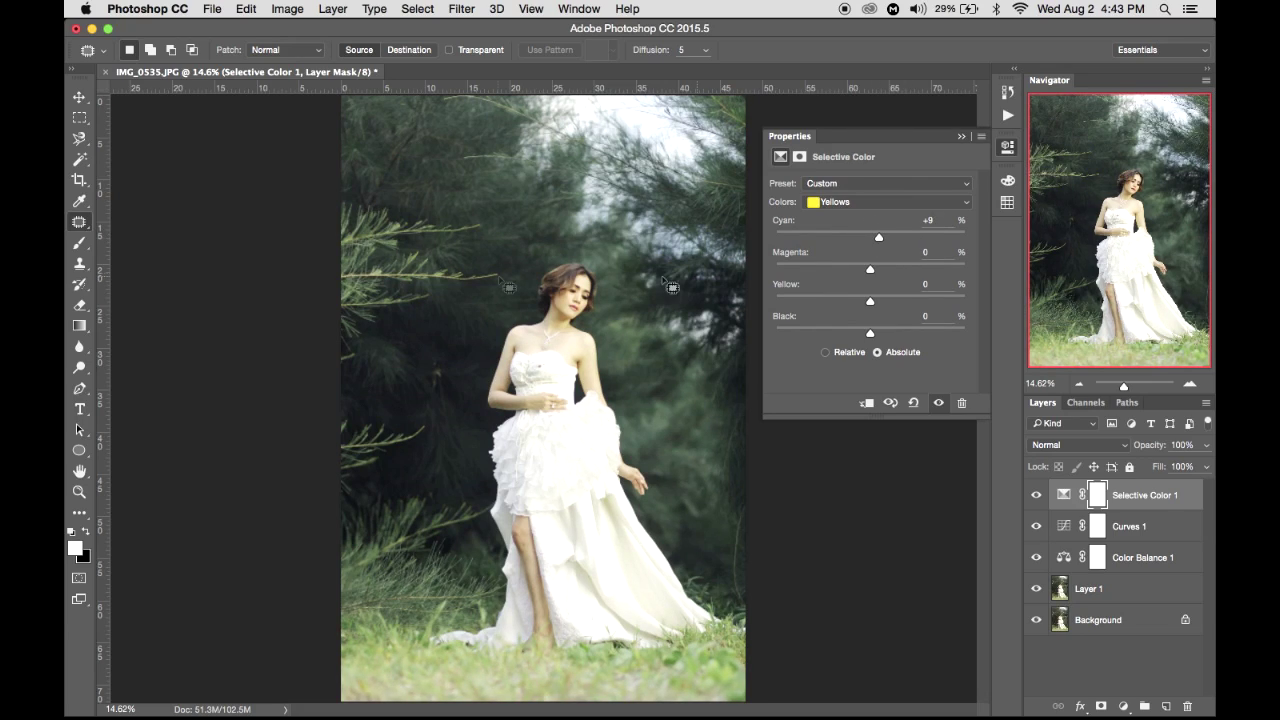
# Raise the Black amount of the Yellows slightly in the Selective Color adjustment and collapse its properties.
pyautogui.moveTo(870, 338)
pyautogui.mouseDown()
pyautogui.moveTo(891, 338)
pyautogui.moveTo(880, 340)
pyautogui.mouseUp()
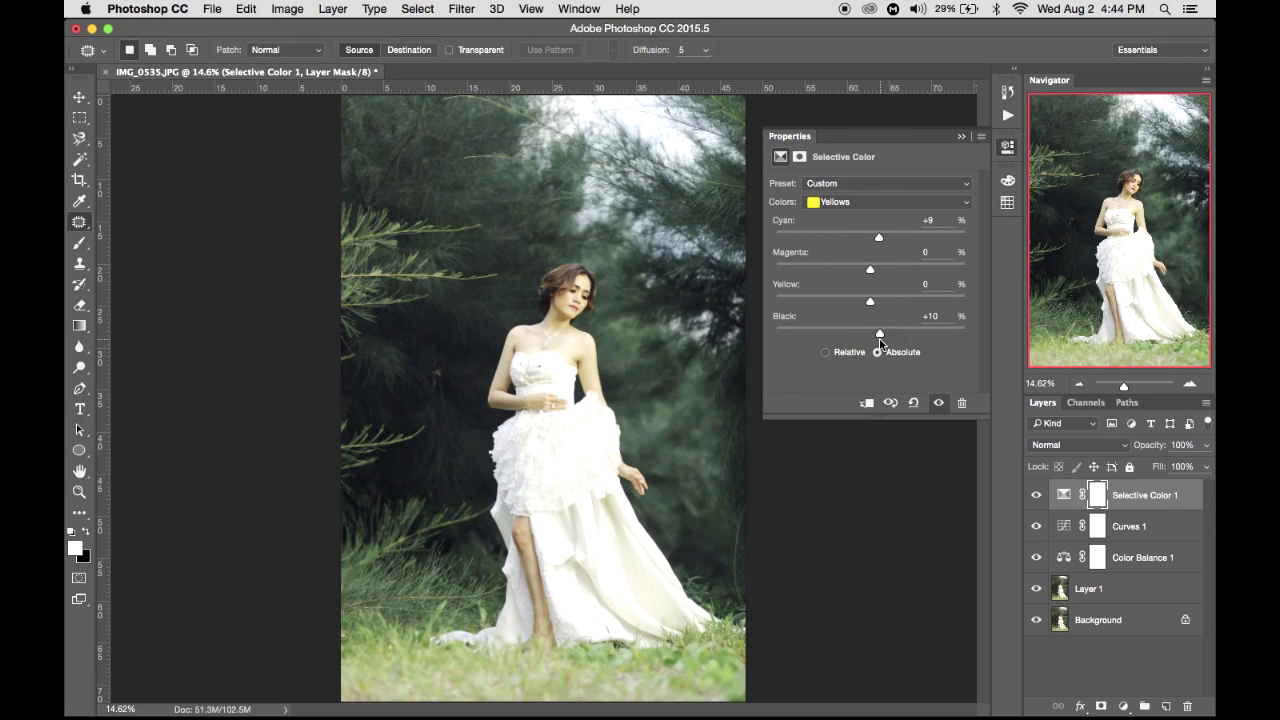
pyautogui.click(880, 340)
pyautogui.click(880, 340)
pyautogui.moveTo(881, 335); pyautogui.dragTo(875, 336)
pyautogui.click(962, 137)
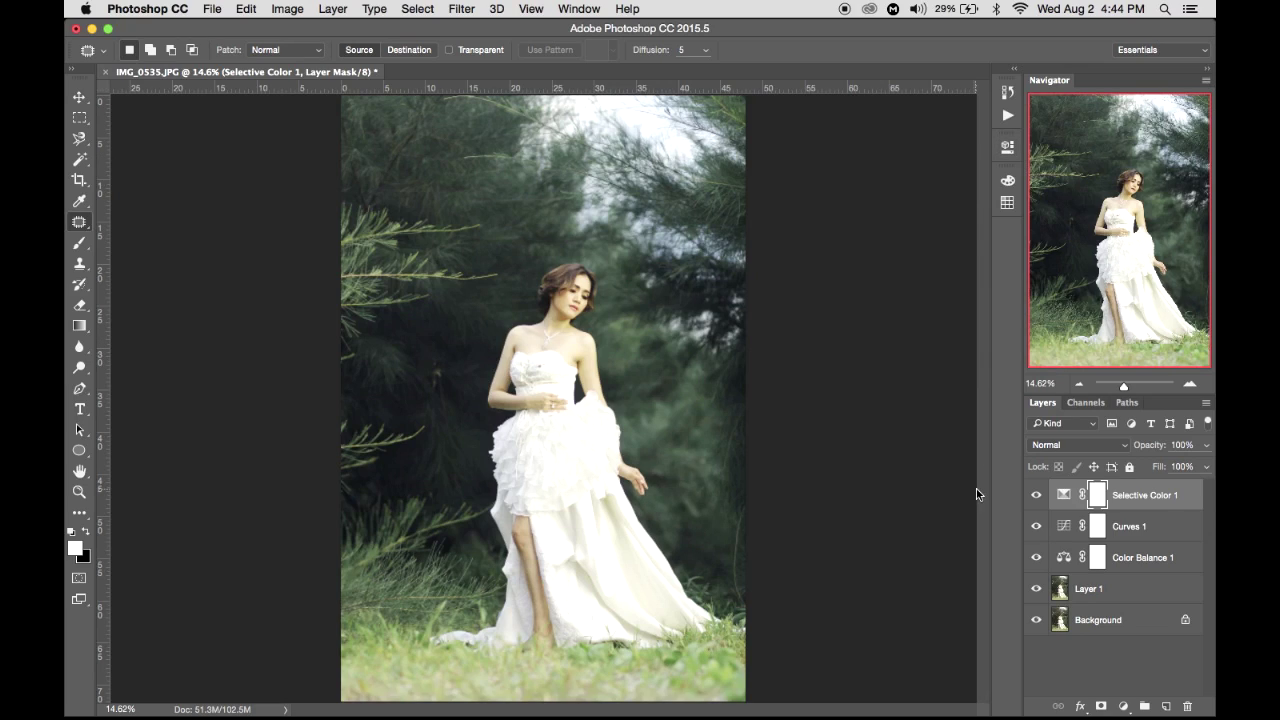
# Compare the photo with and without the Selective Color adjustment, leaving it enabled.
pyautogui.click(1036, 497)
pyautogui.click(1036, 497)
pyautogui.click(1036, 497)
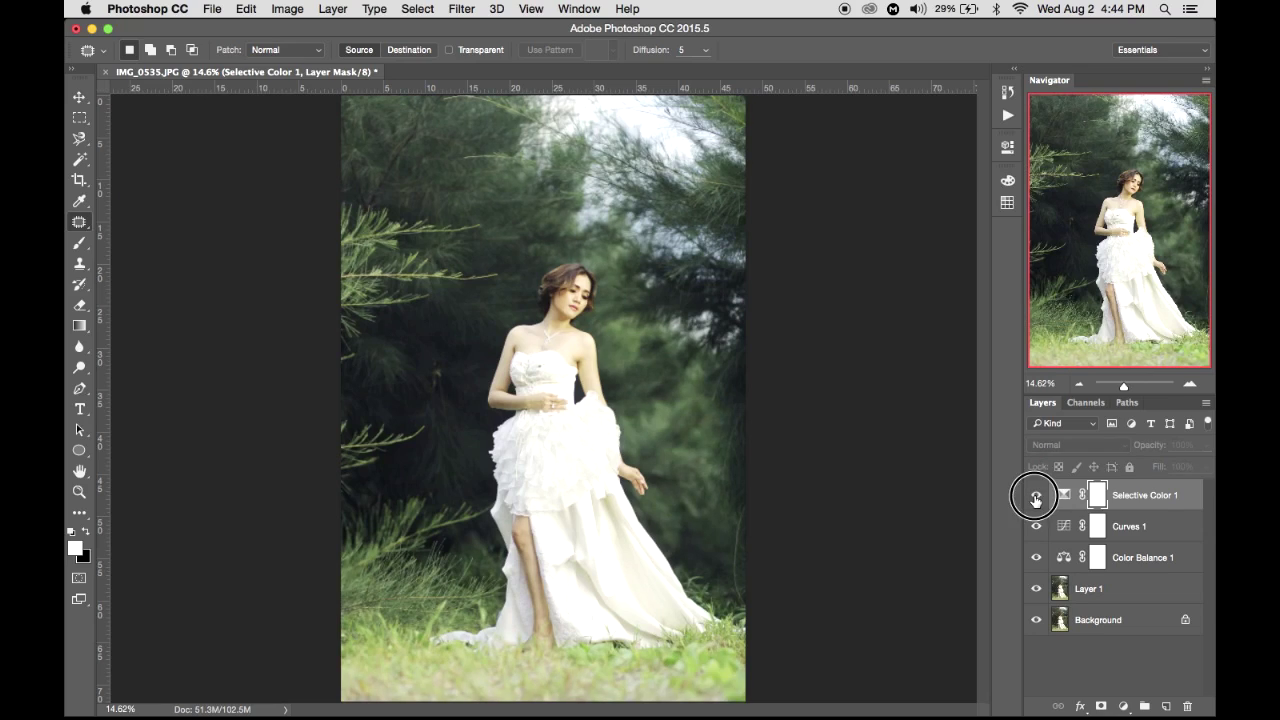
pyautogui.click(1036, 497)
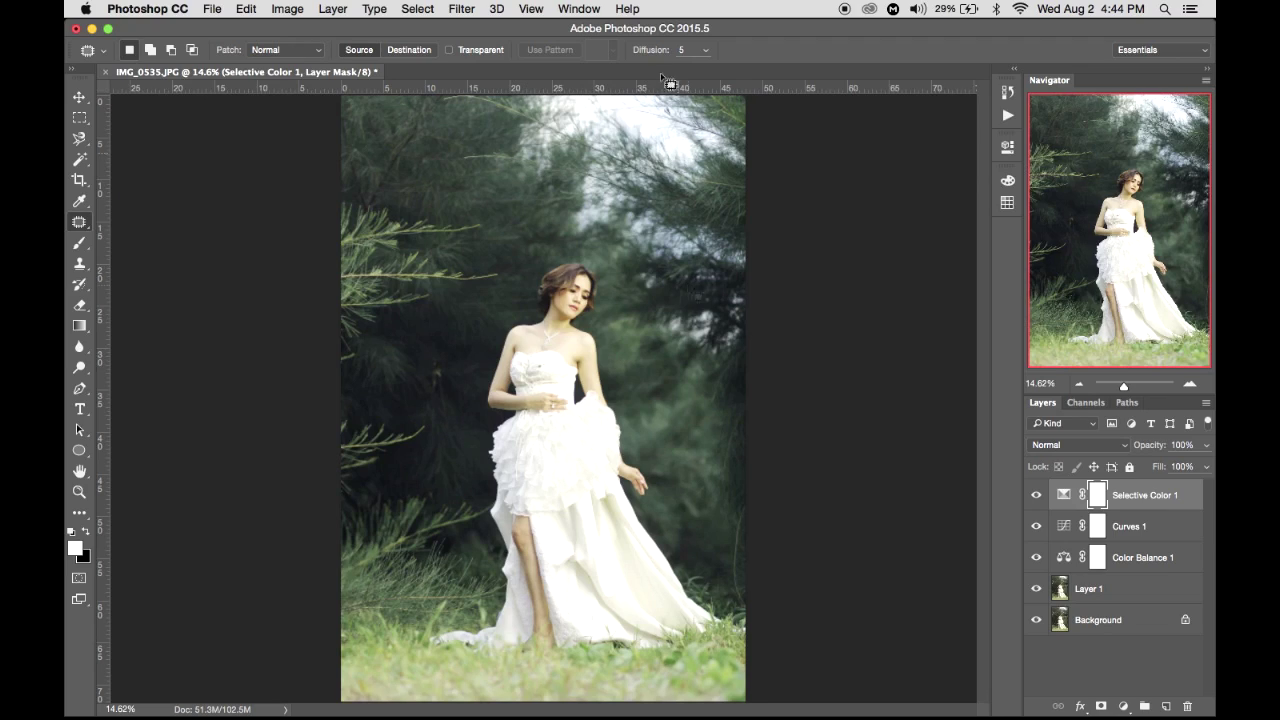
# Add a second Curves adjustment layer, lower the RGB curve at the midtones to darken the photo, and collapse its properties.
pyautogui.click(1122, 707)
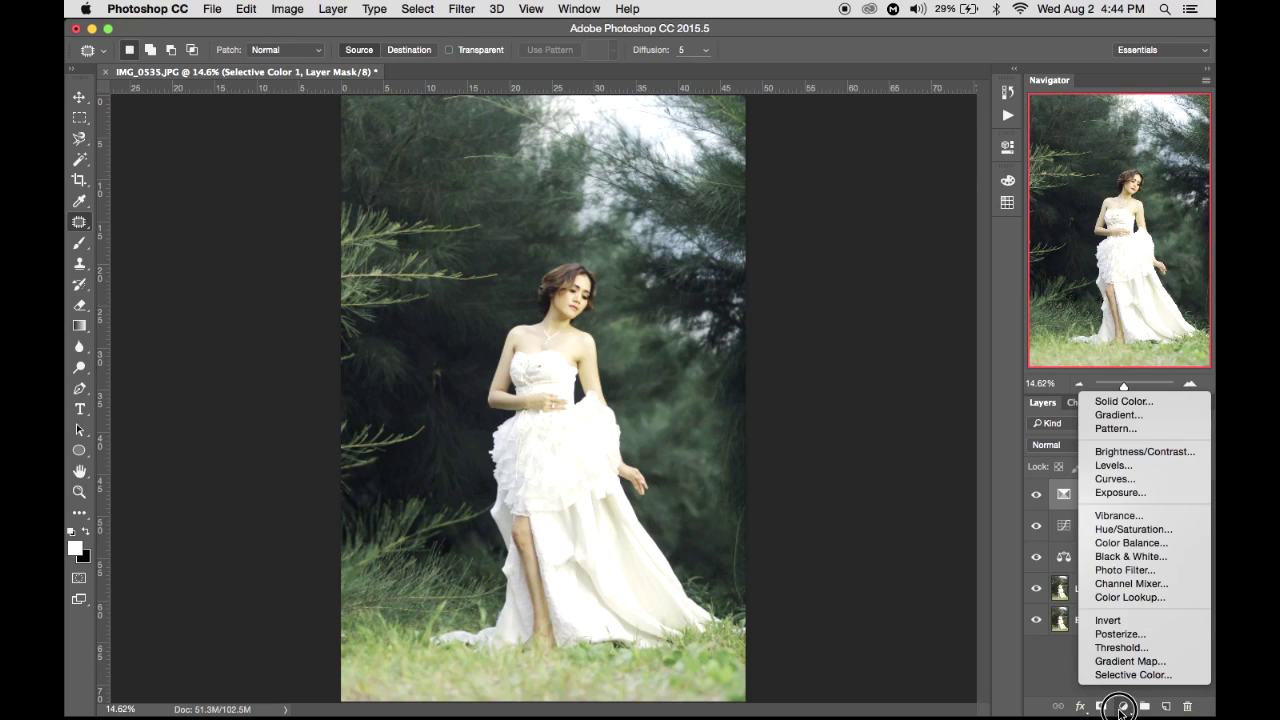
pyautogui.click(1116, 478)
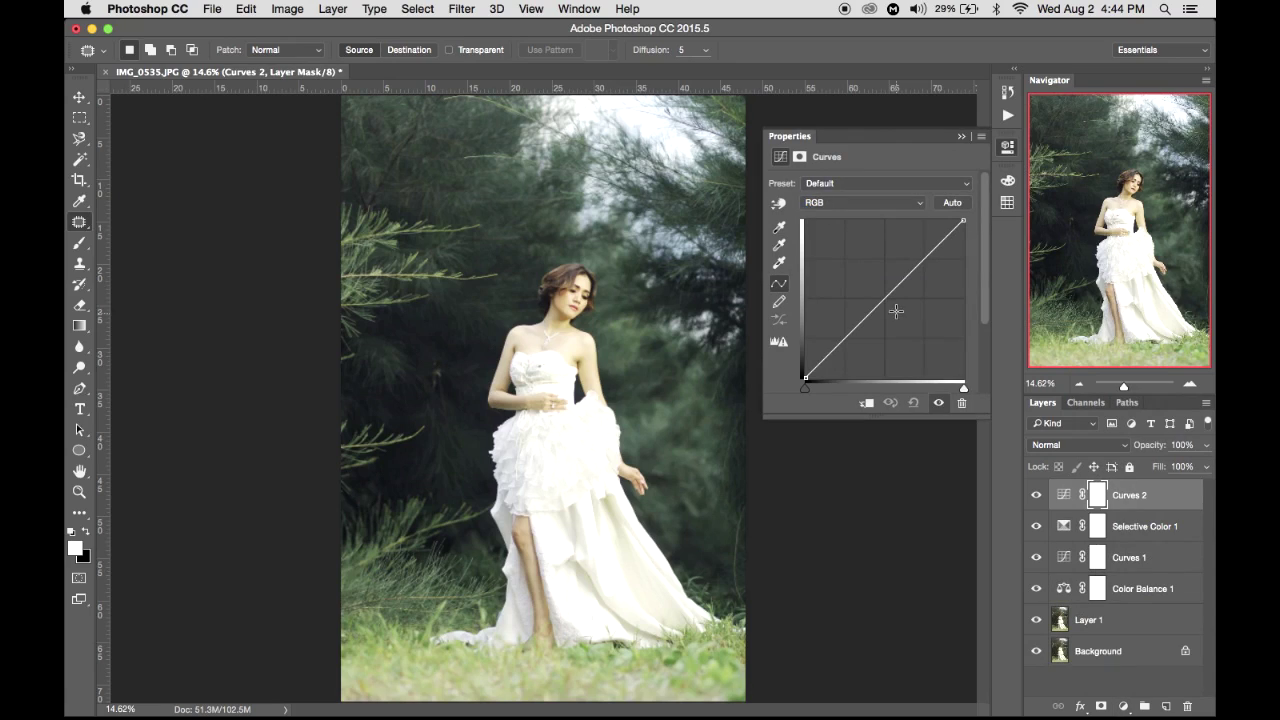
pyautogui.moveTo(885, 299); pyautogui.dragTo(889, 307)
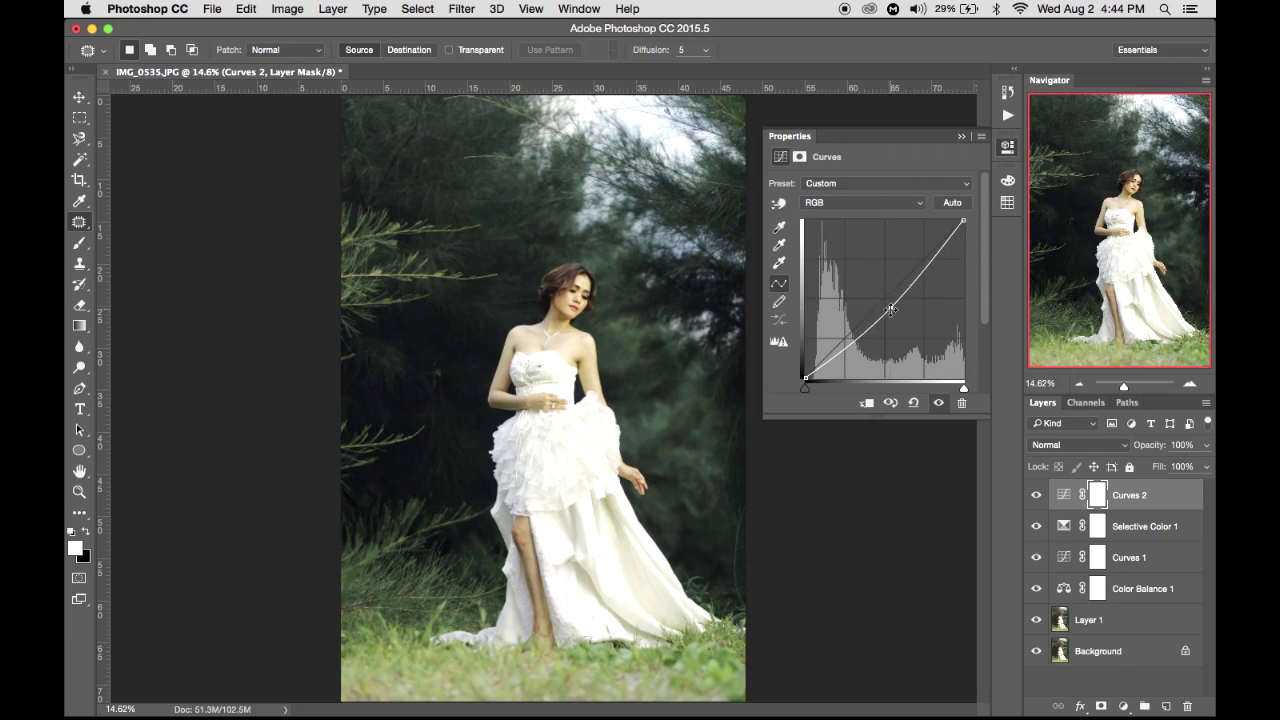
pyautogui.click(962, 138)
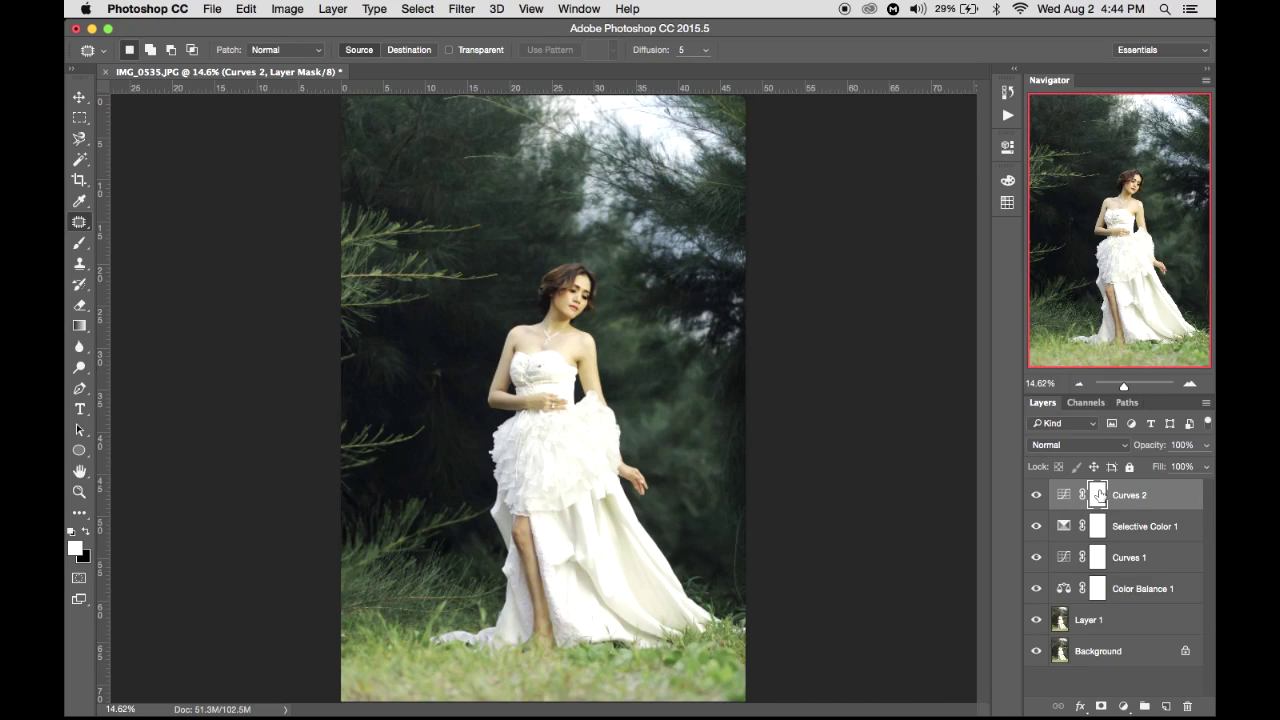
# Paint black on the Curves 2 mask over the bride and adjacent background with a size 900 brush at 15% opacity, then compare the effect.
pyautogui.click(86, 535)
pyautogui.click(87, 532)
pyautogui.click(80, 244)
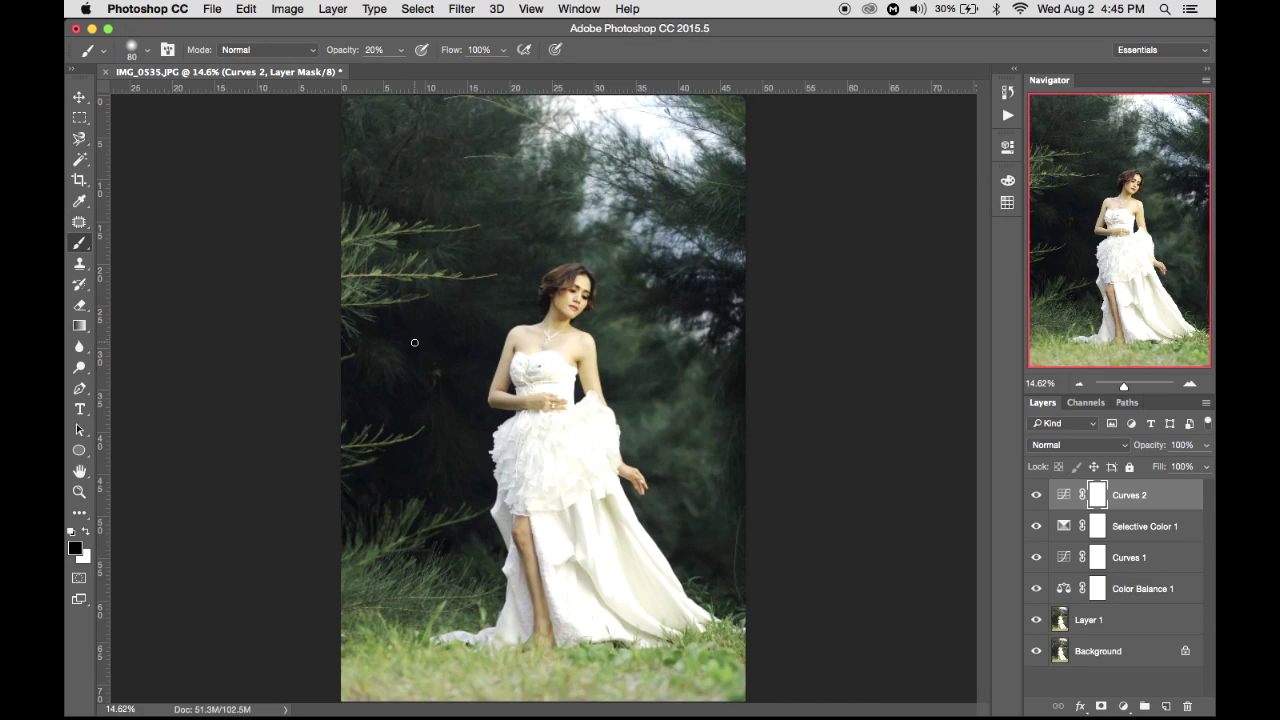
pyautogui.press(']')
pyautogui.press(']')
pyautogui.press(']')
pyautogui.press(']')
pyautogui.press(']')
pyautogui.press(']')
pyautogui.press(']')
pyautogui.press(']')
pyautogui.press(']')
pyautogui.press(']')
pyautogui.press(']')
pyautogui.press(']')
pyautogui.press(']')
pyautogui.press(']')
pyautogui.press(']')
pyautogui.press(']')
pyautogui.click(400, 50)
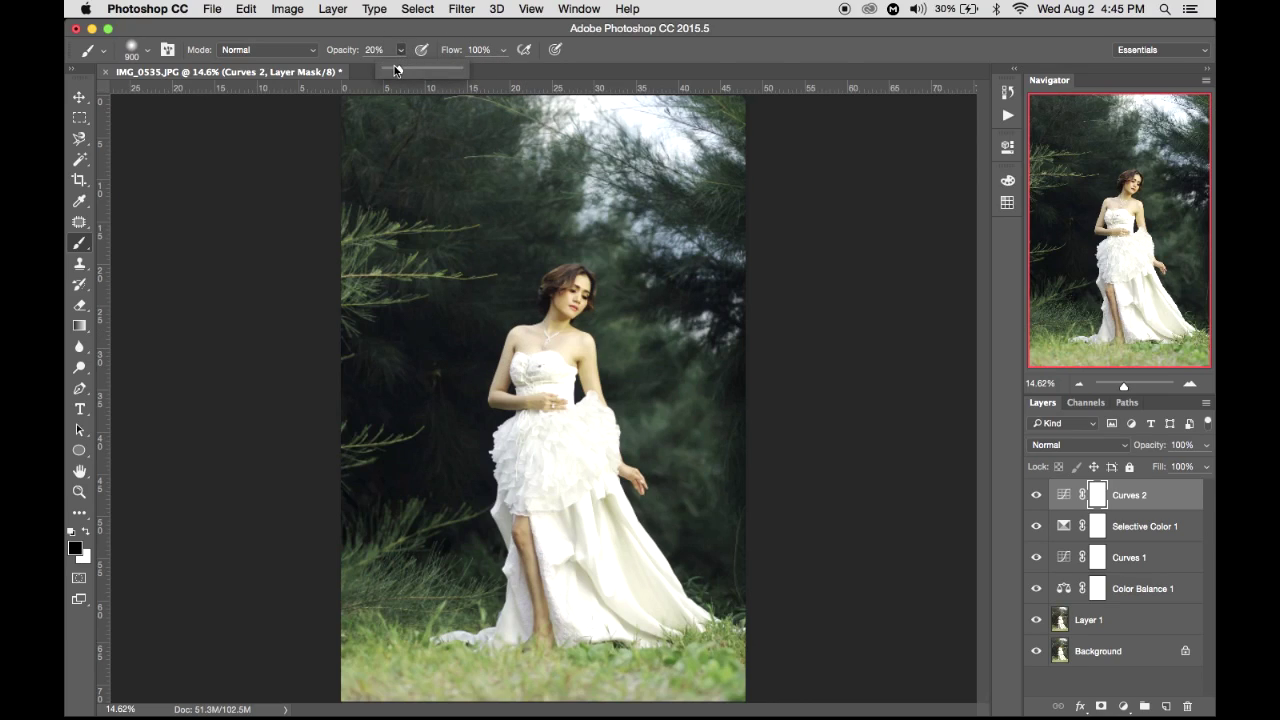
pyautogui.moveTo(397, 73); pyautogui.dragTo(396, 72)
pyautogui.click(587, 300)
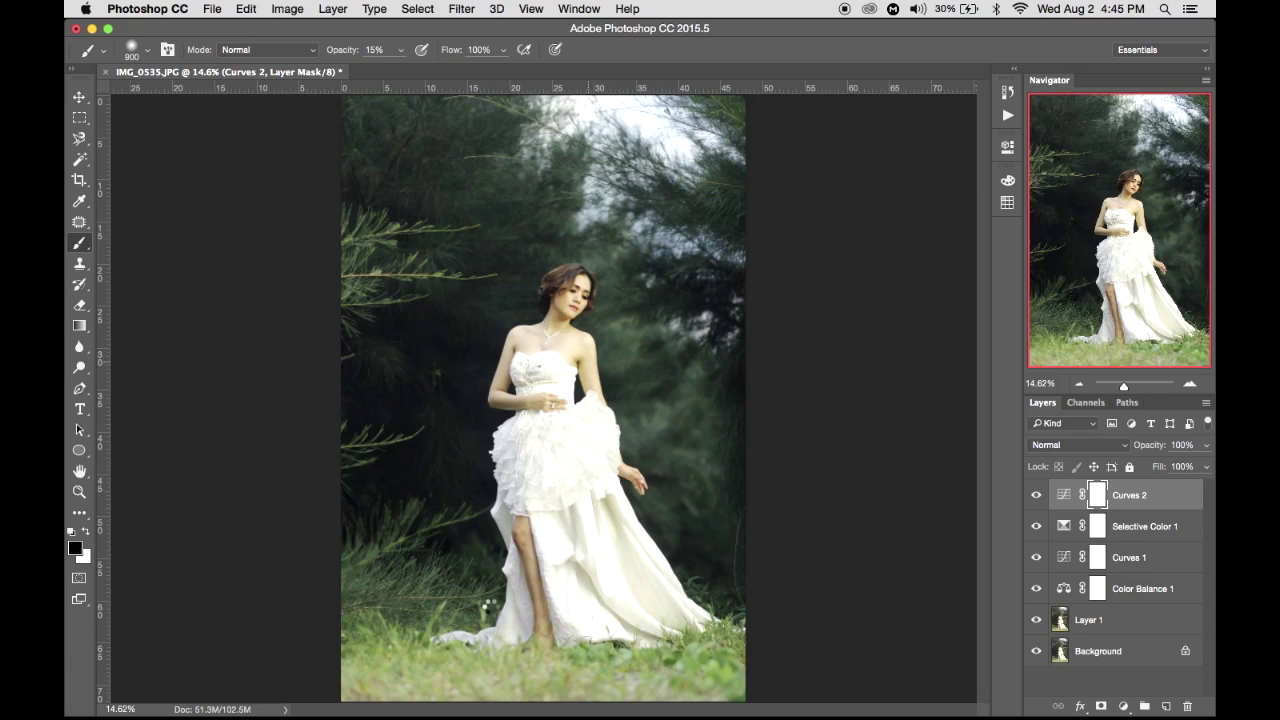
pyautogui.moveTo(616, 325); pyautogui.dragTo(577, 325)
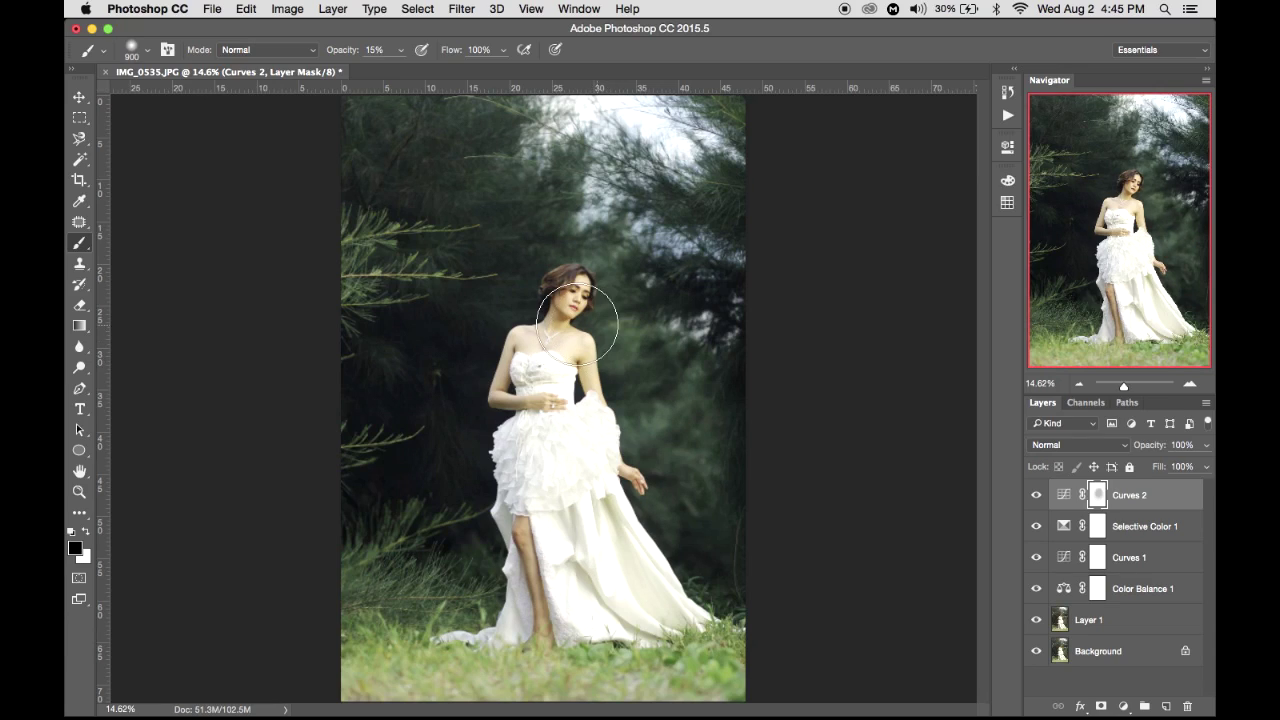
pyautogui.moveTo(529, 333)
pyautogui.mouseDown()
pyautogui.moveTo(486, 403)
pyautogui.moveTo(451, 286)
pyautogui.mouseUp()
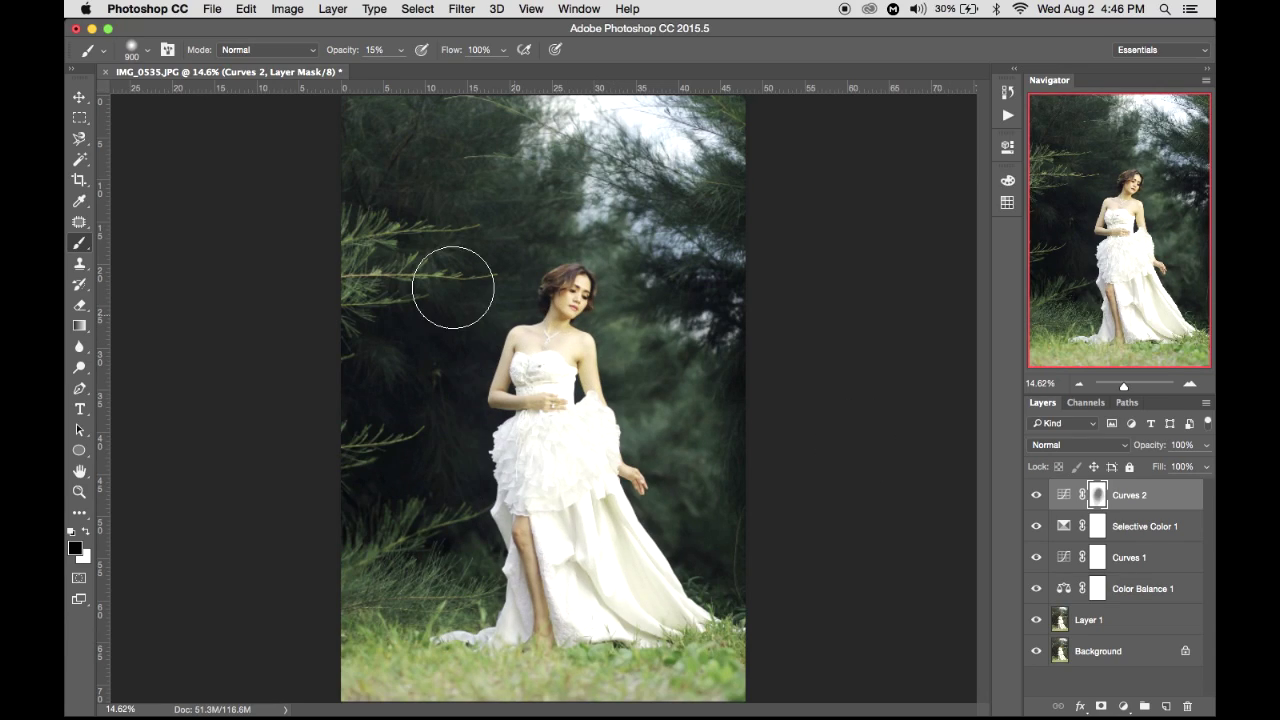
pyautogui.click(1037, 497)
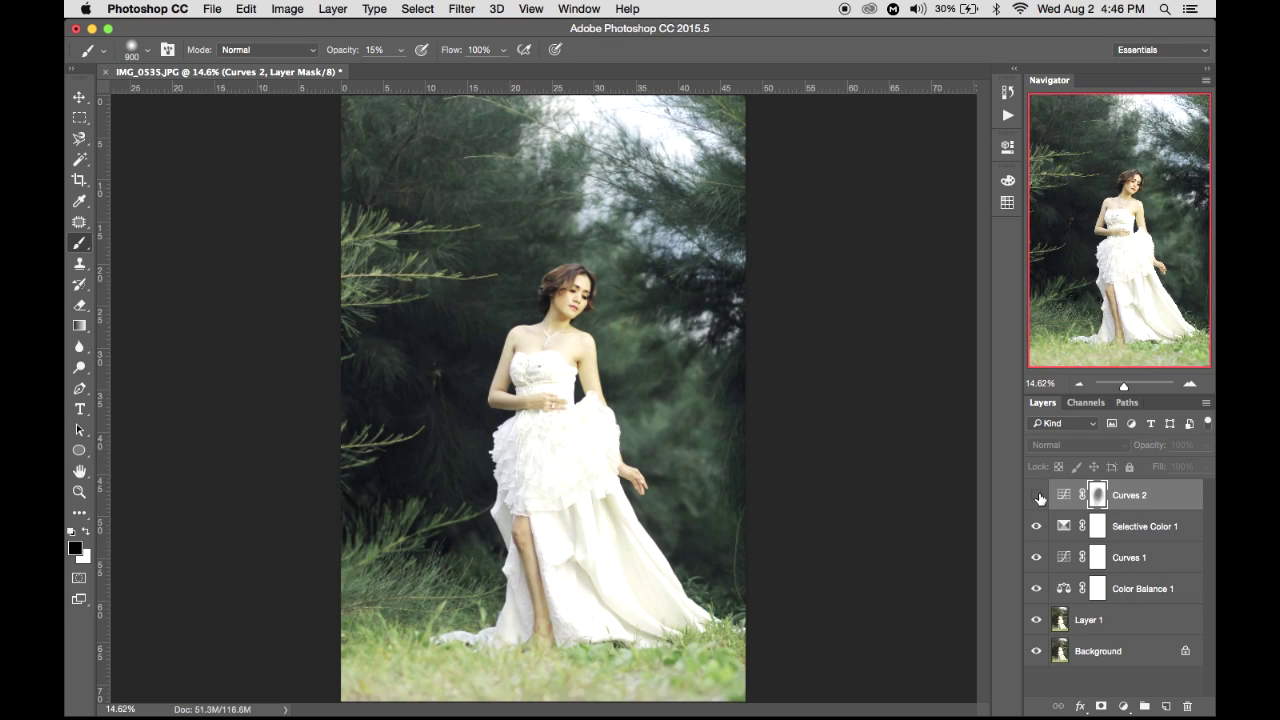
pyautogui.click(1037, 496)
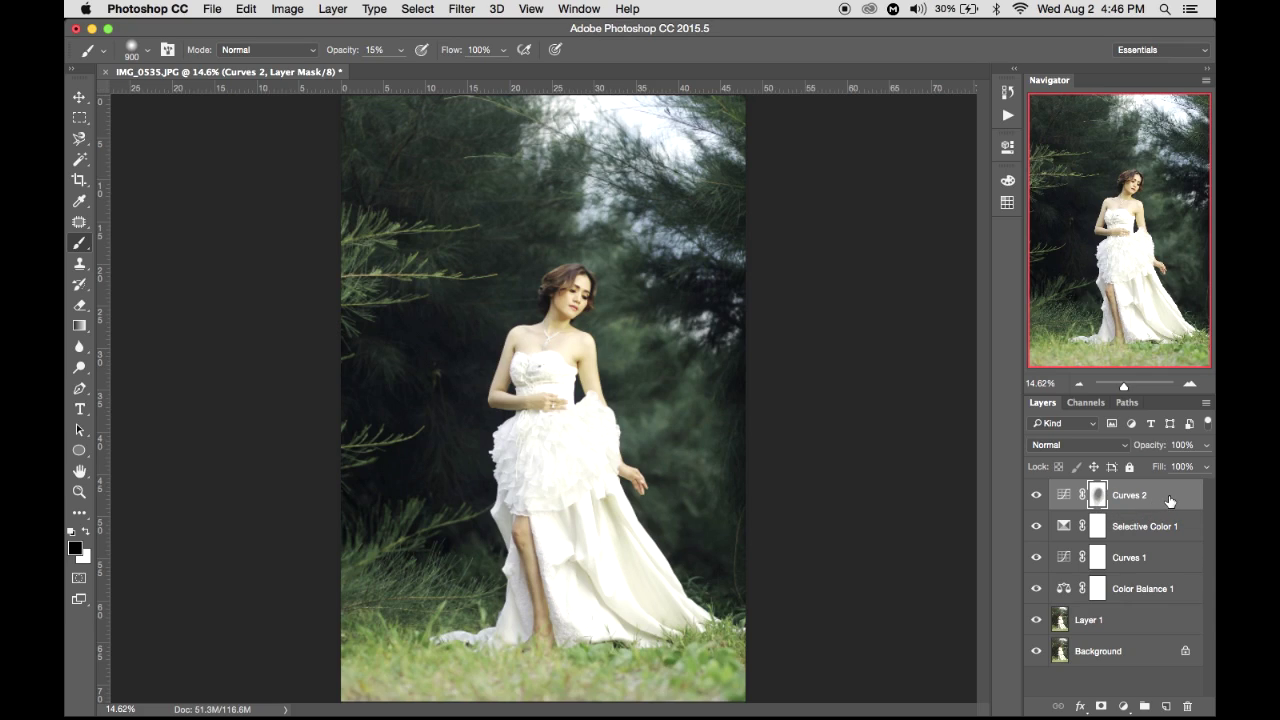
# Group the four adjustment layers from Curves 2 down to Color Balance 1.
pyautogui.press('x')
pyautogui.press('super+2')
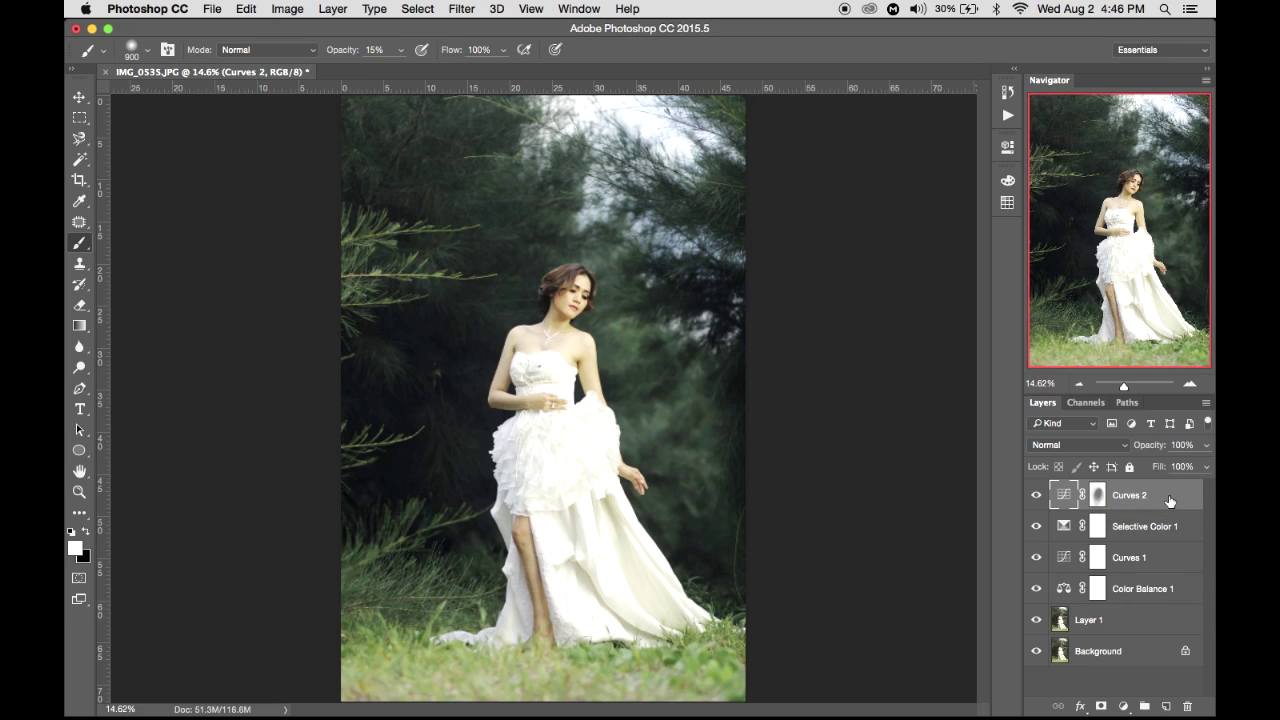
pyautogui.keyDown('shift'); pyautogui.click(1155, 590); pyautogui.keyUp('shift')
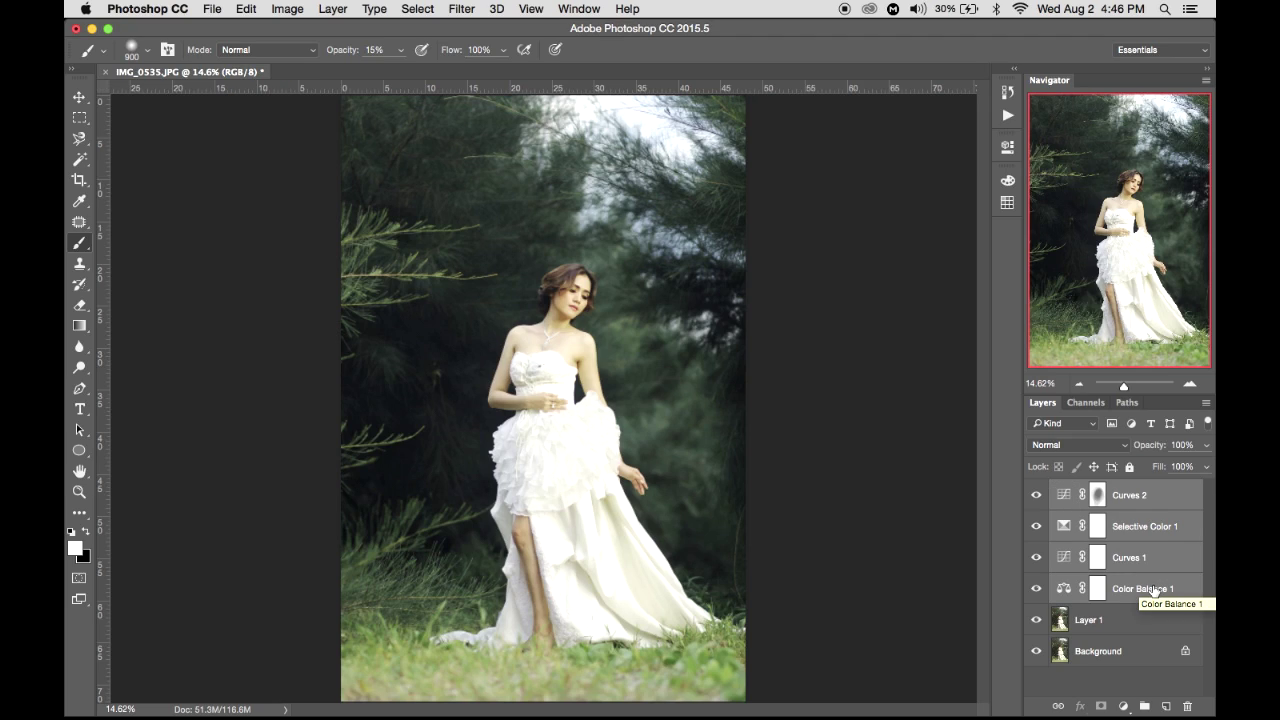
pyautogui.press('super+g')
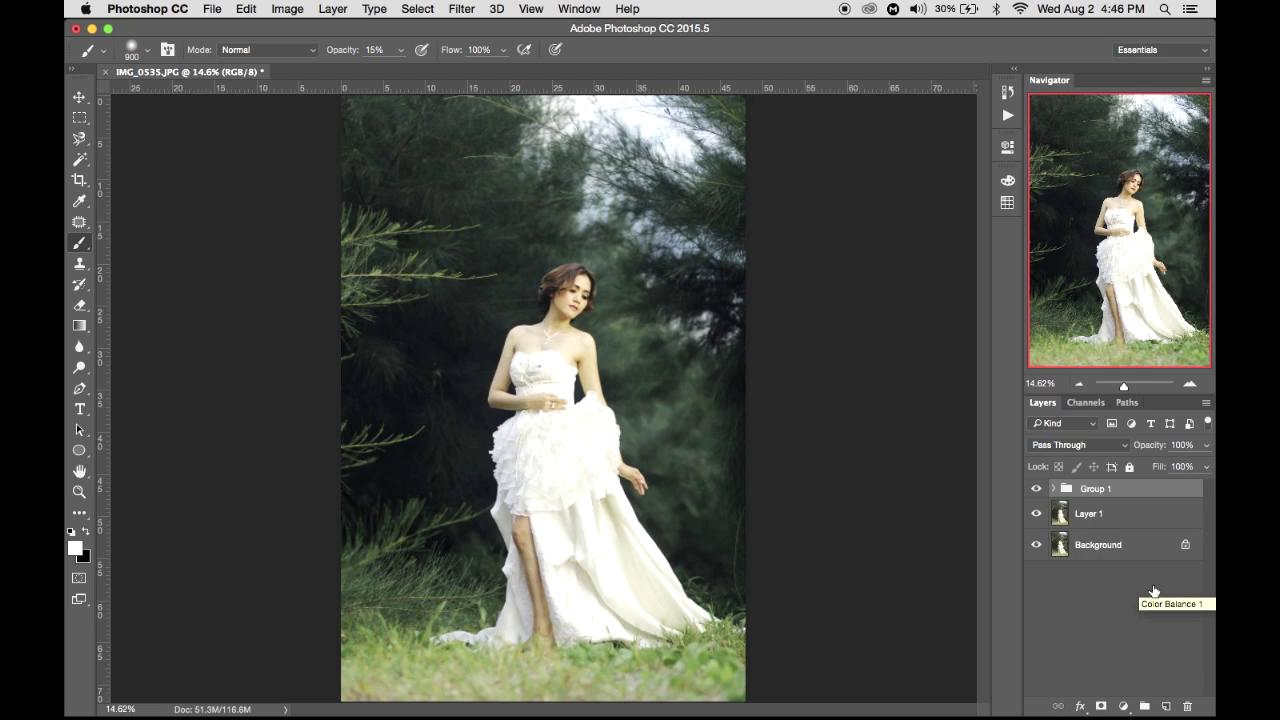
# Compare the photo with and without the grouped color adjustments, leaving the group visible.
pyautogui.click(1042, 490)
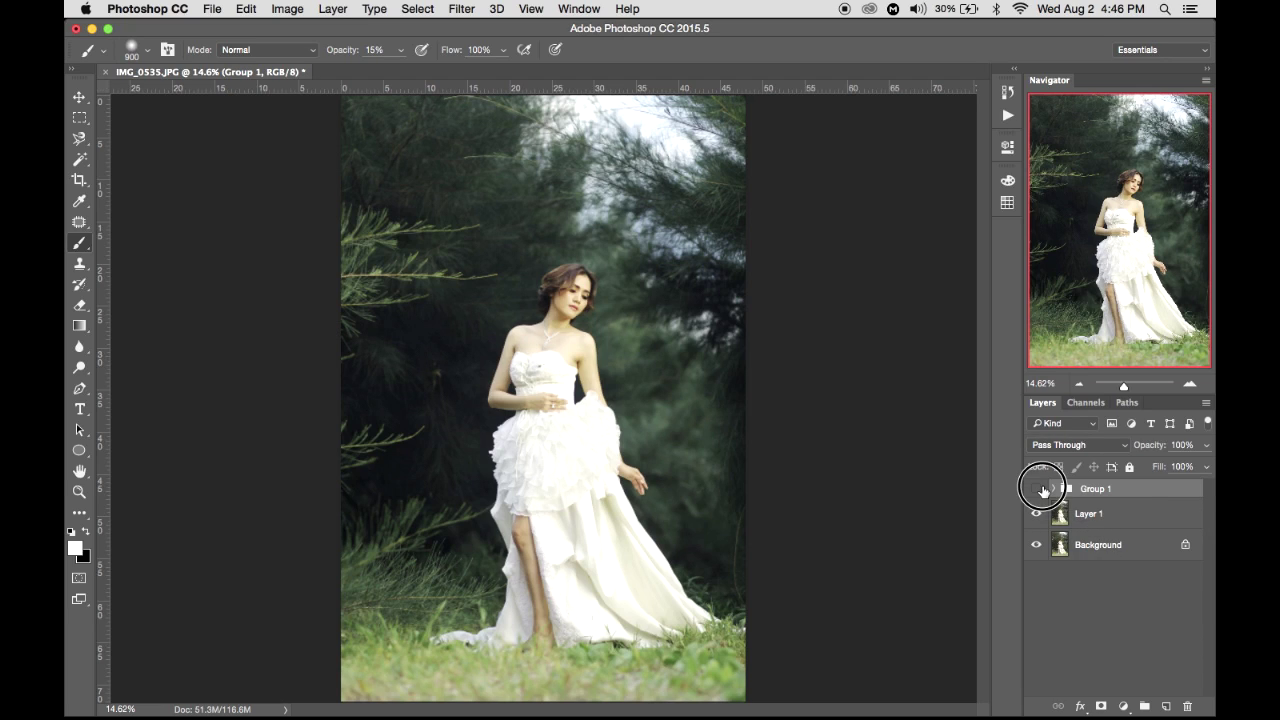
pyautogui.click(1042, 490)
pyautogui.click(1042, 490)
pyautogui.click(1042, 490)
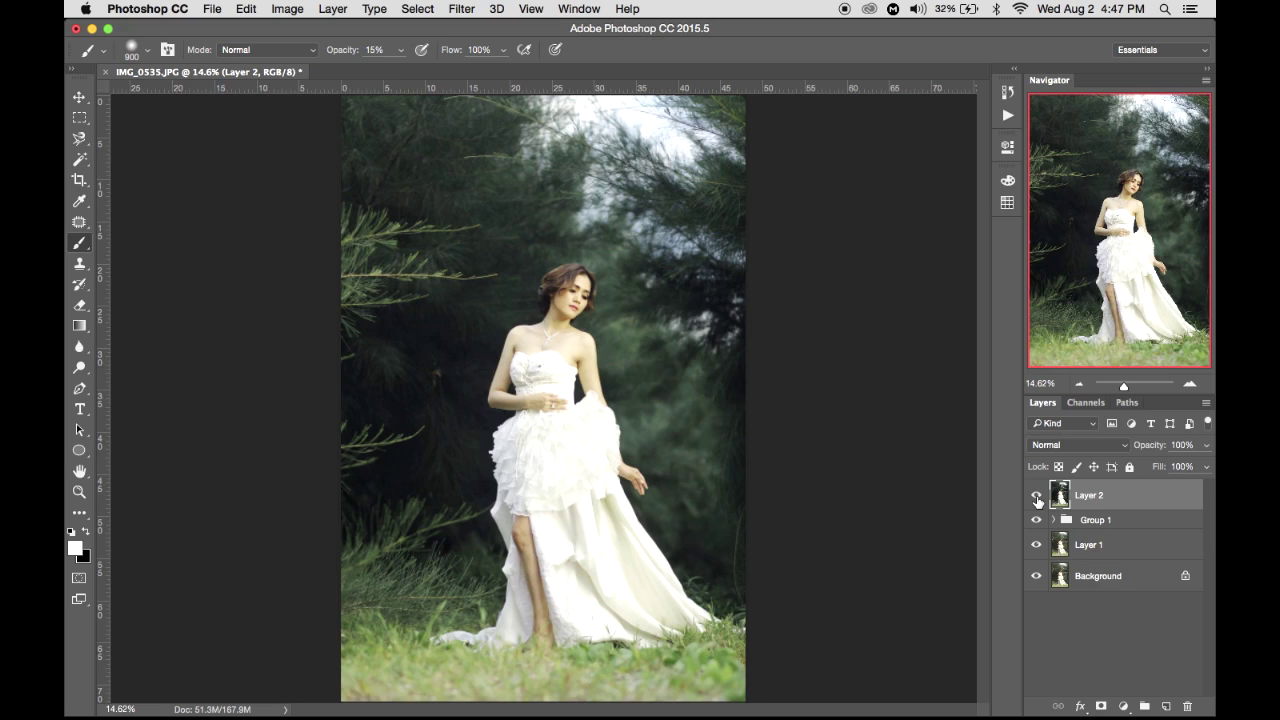
# Compare the edited photo with the original by toggling Layer 2, Group 1 and Layer 1, and review the adjustments inside the group.
pyautogui.moveTo(1036, 520); pyautogui.dragTo(1036, 576)
pyautogui.click(1036, 495)
pyautogui.click(1036, 495)
pyautogui.click(1037, 520)
pyautogui.click(1037, 520)
pyautogui.moveTo(1036, 545); pyautogui.dragTo(1036, 576)
pyautogui.click(1038, 495)
pyautogui.click(1038, 495)
pyautogui.click(1040, 495)
pyautogui.click(1040, 495)
pyautogui.click(1037, 520)
pyautogui.click(1053, 520)
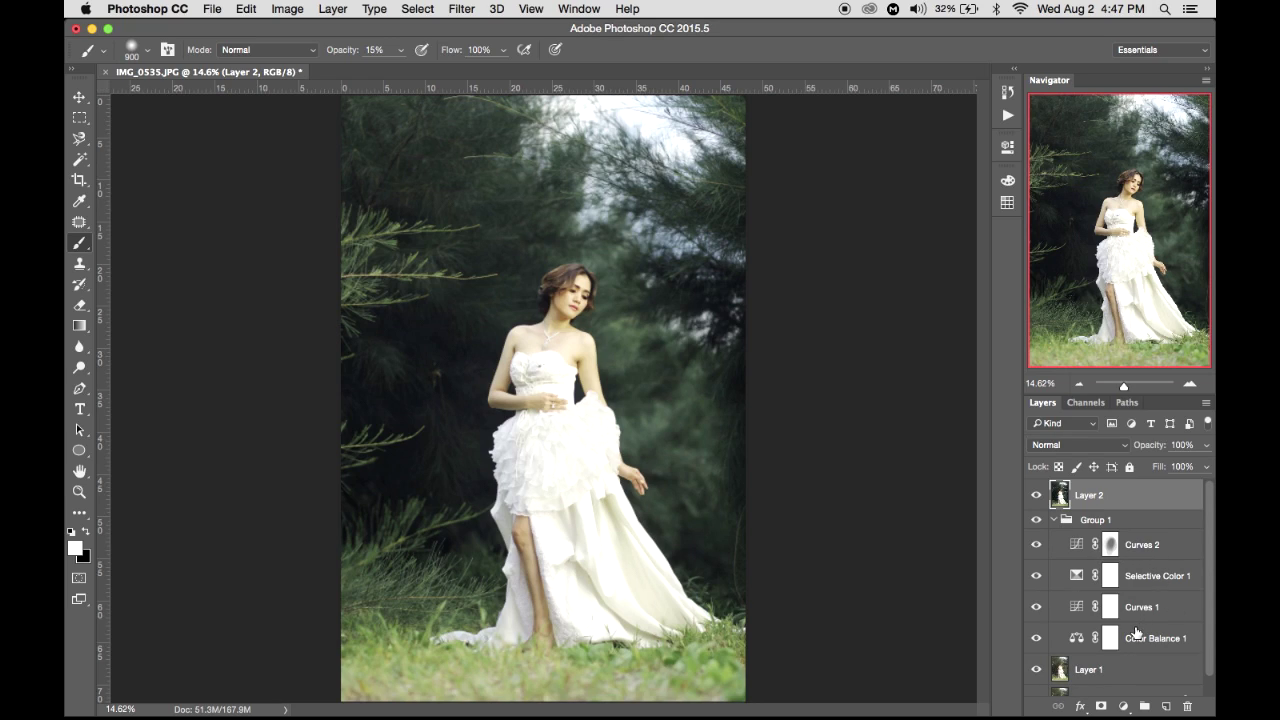
pyautogui.click(1053, 520)
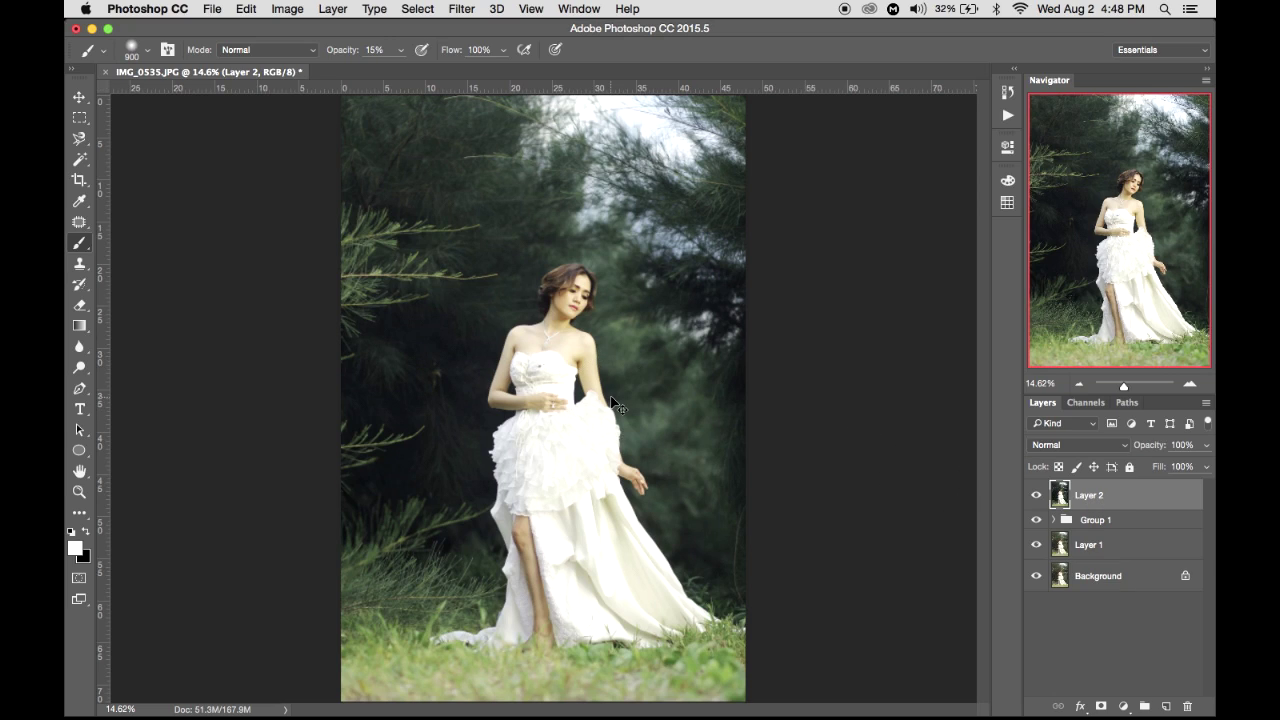
# Sharpen Layer 2 with Unsharp Mask at Amount 75%, Radius 2.5 pixels and Threshold 0, checking the preview and the whole photo.
pyautogui.press('super+equal')
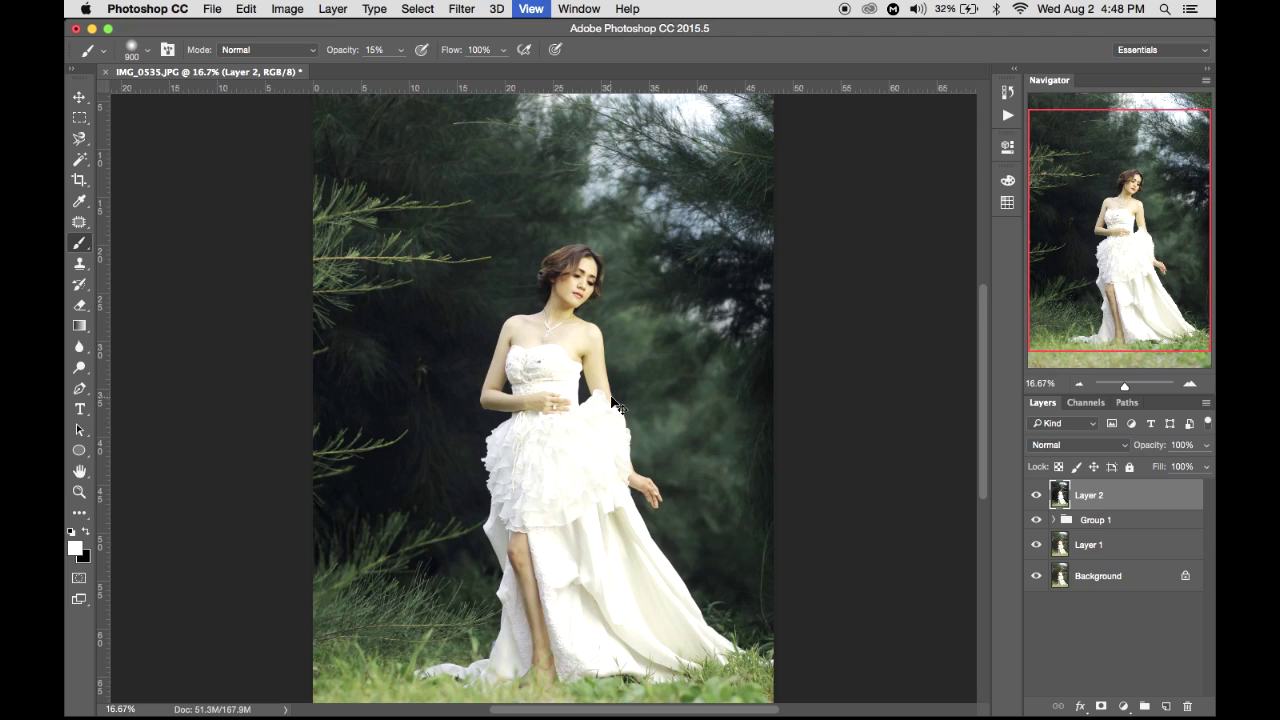
pyautogui.press('super+equal')
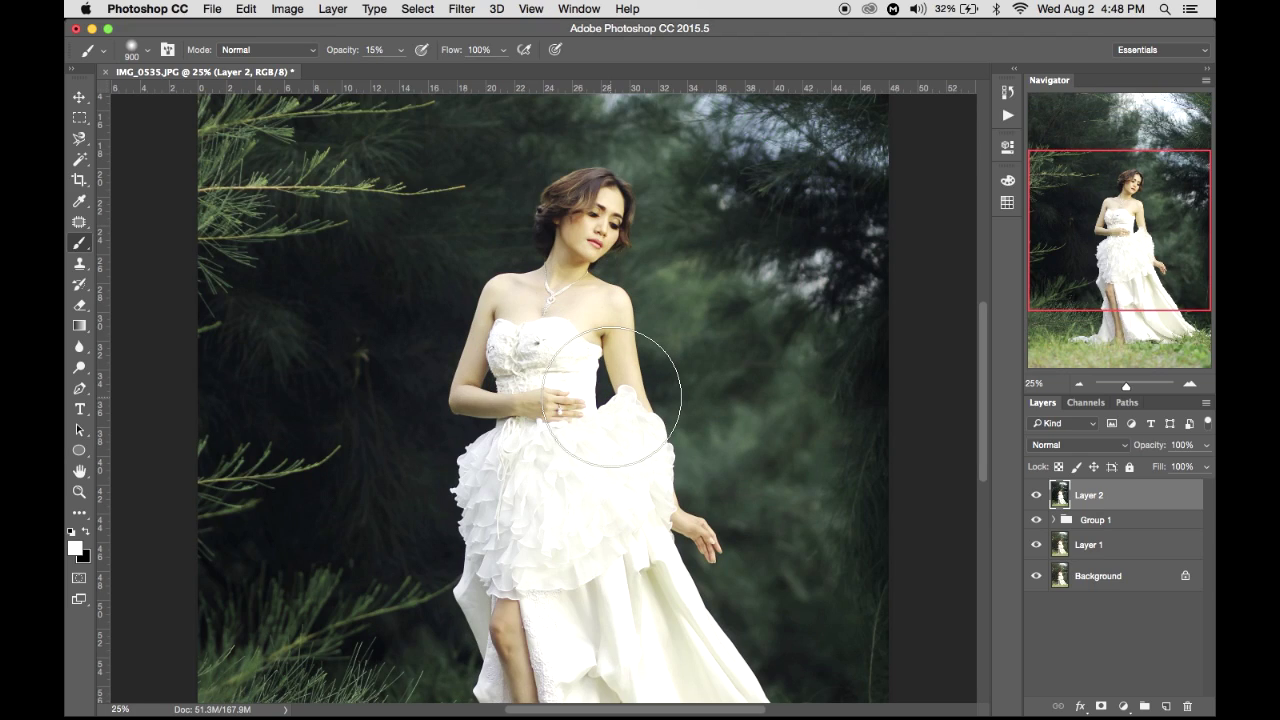
pyautogui.click(462, 9)
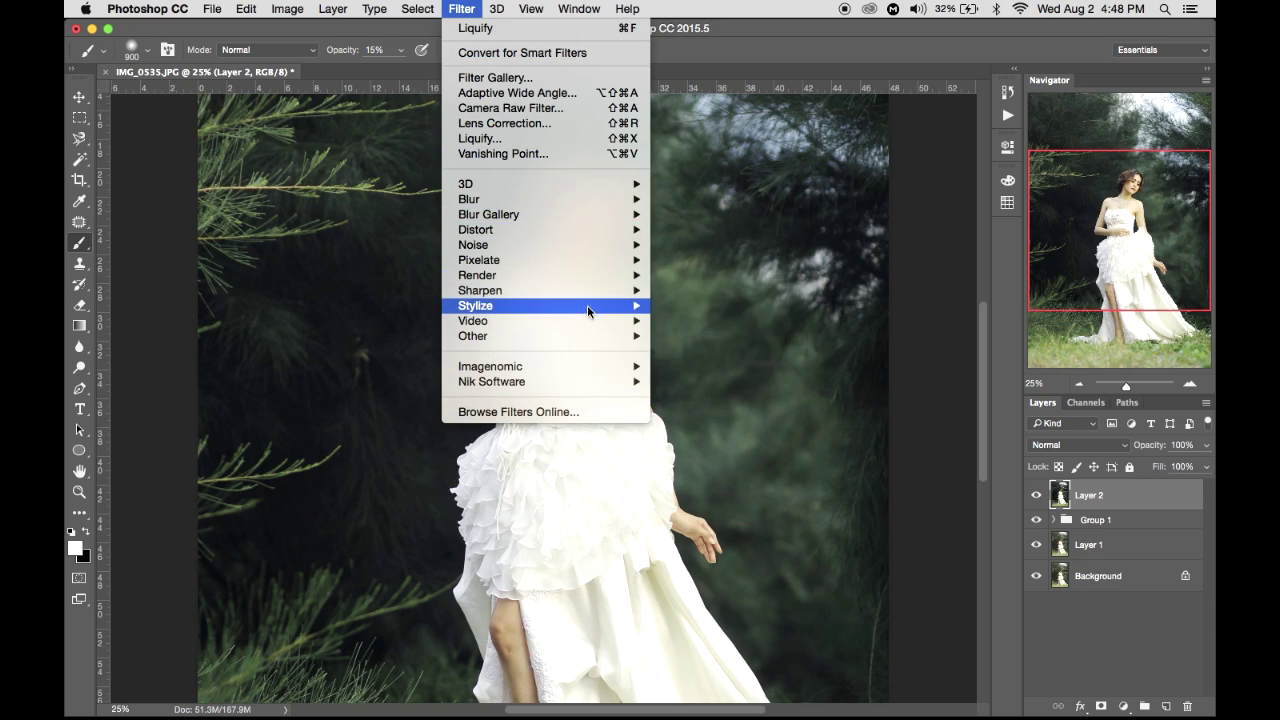
pyautogui.moveTo(600, 290)
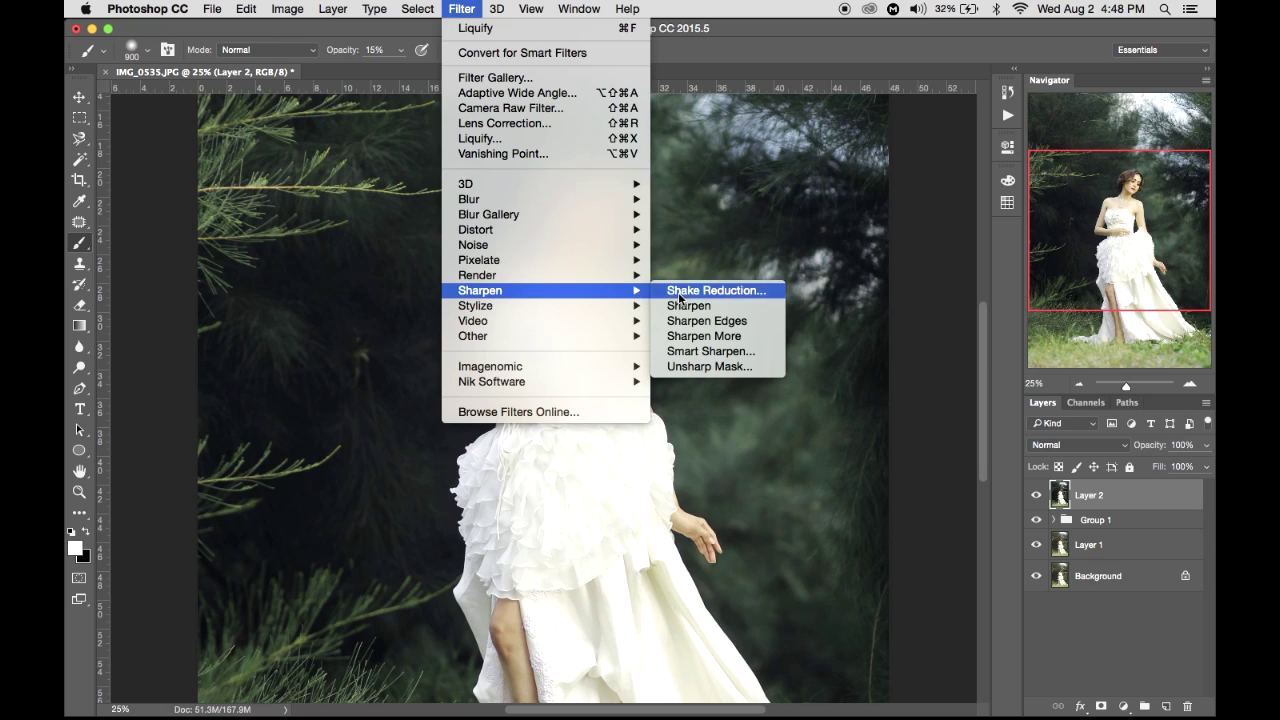
pyautogui.click(695, 368)
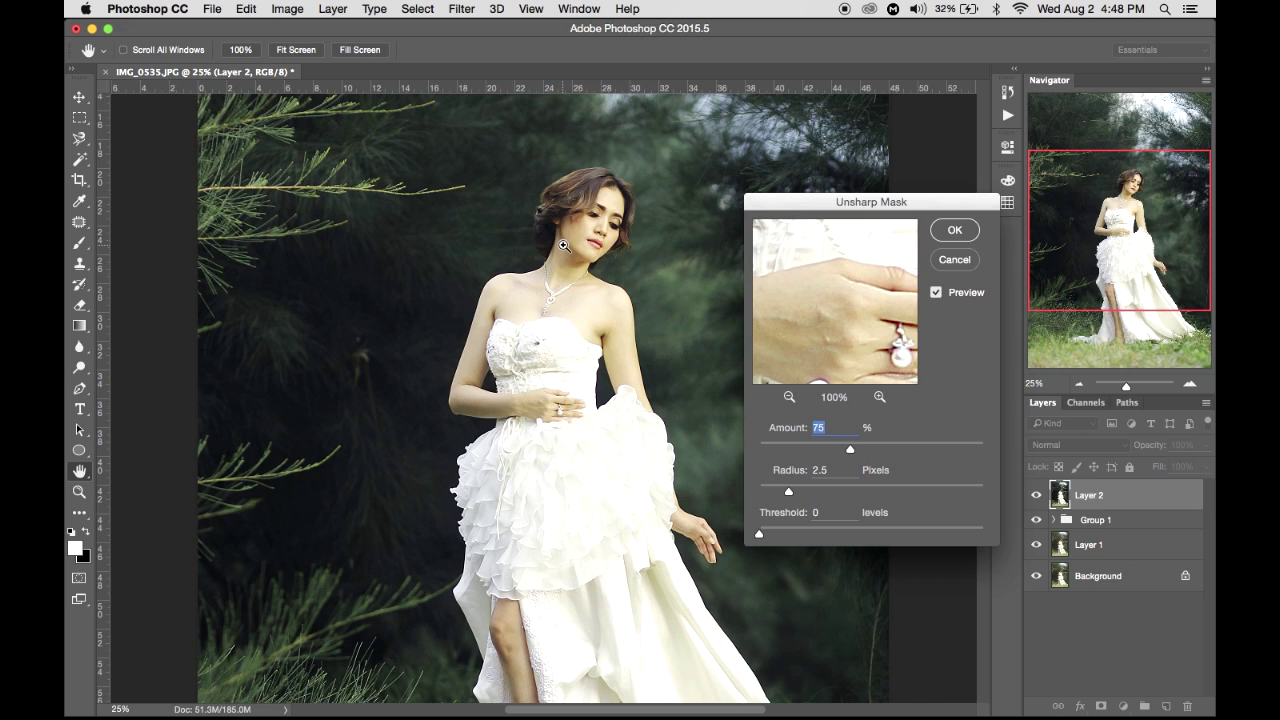
pyautogui.press('super+plus')
pyautogui.press('super+plus')
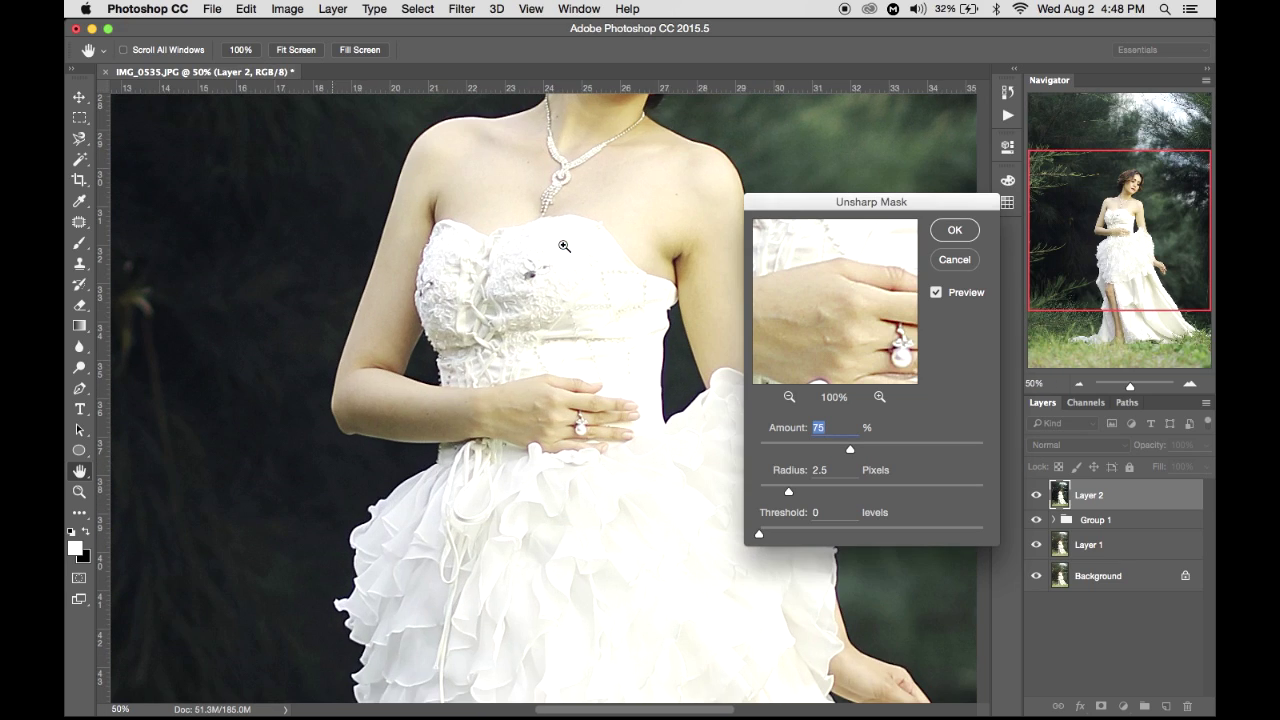
pyautogui.press('super+plus')
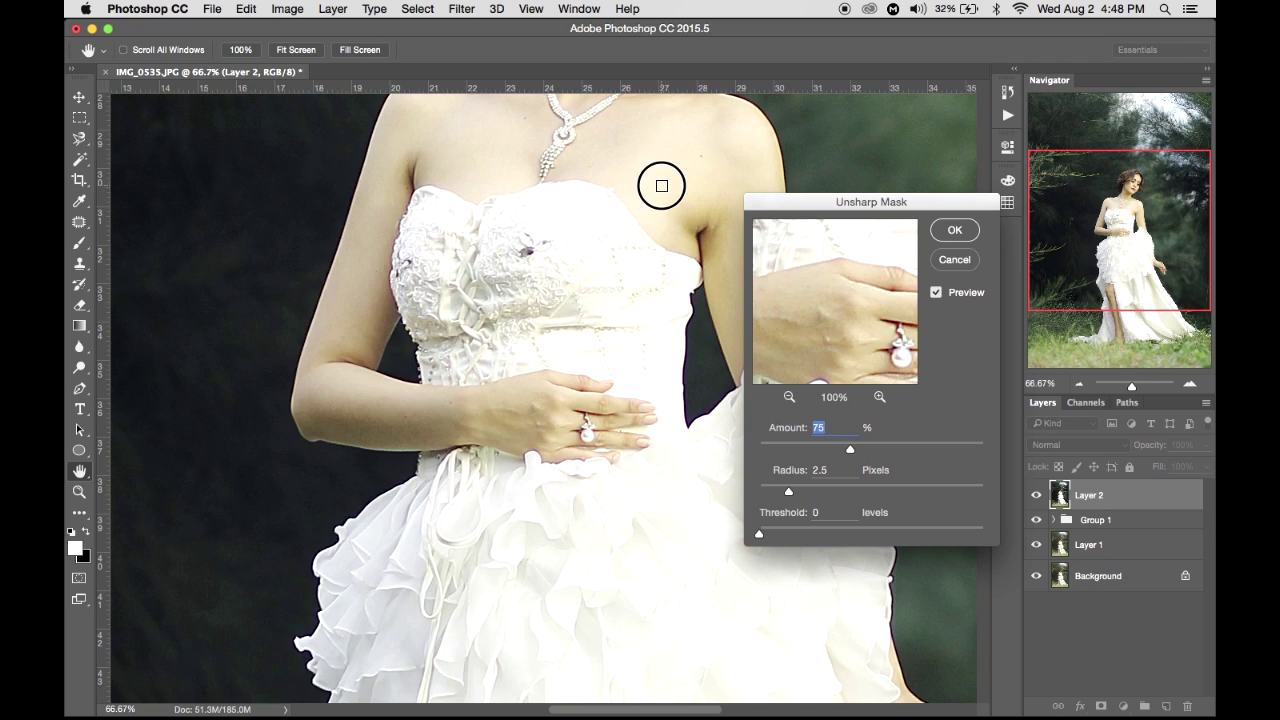
pyautogui.moveTo(662, 186); pyautogui.dragTo(602, 373)
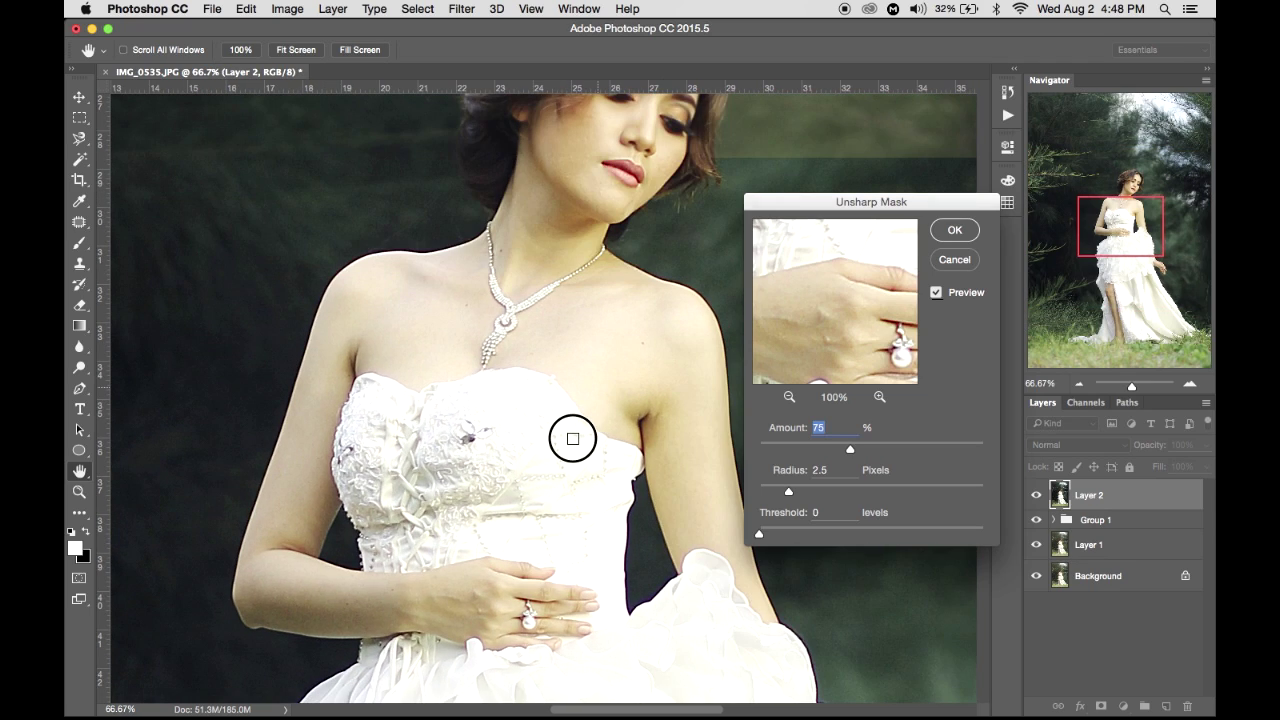
pyautogui.scroll(3, 572, 438)
pyautogui.hscroll(1, 572, 438)
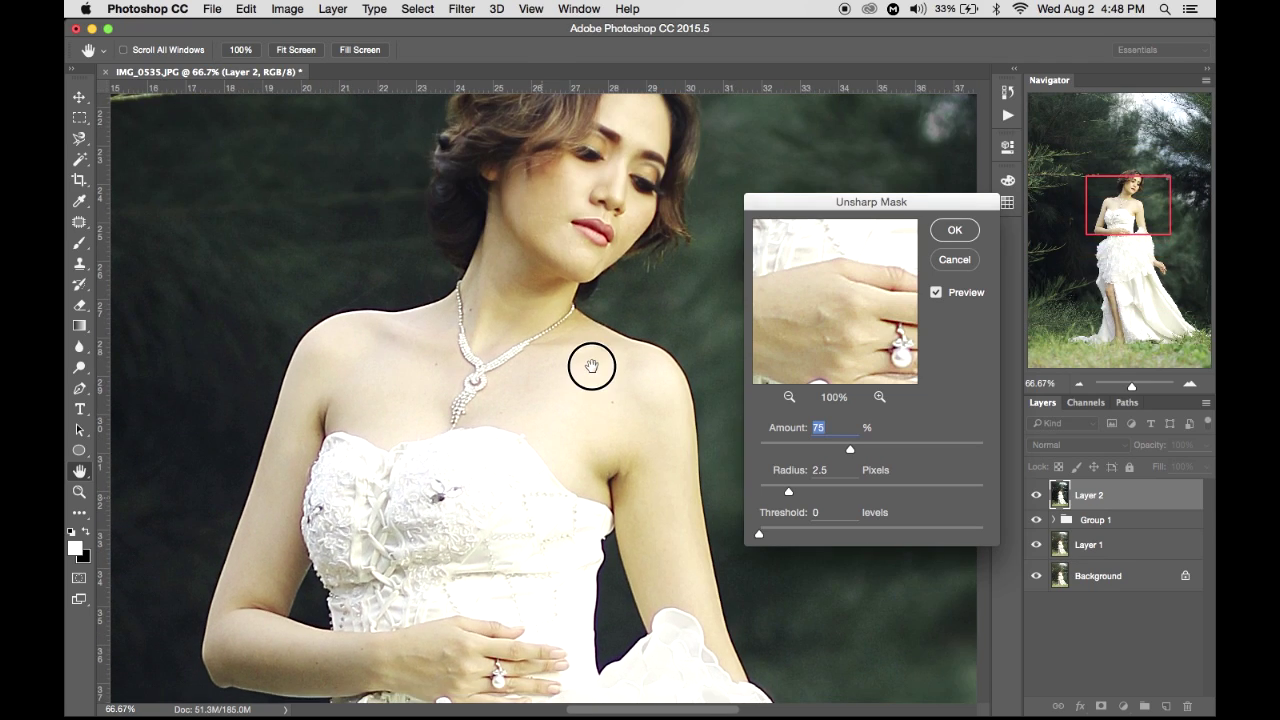
pyautogui.click(937, 293)
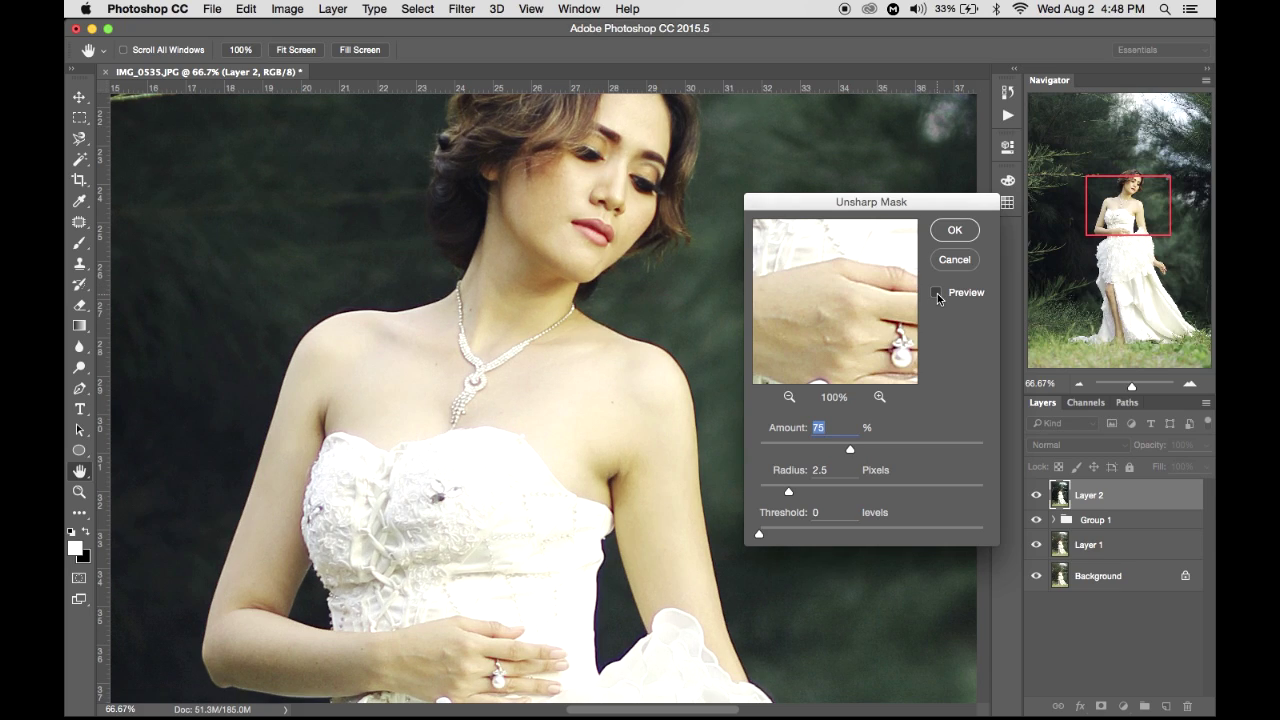
pyautogui.click(937, 293)
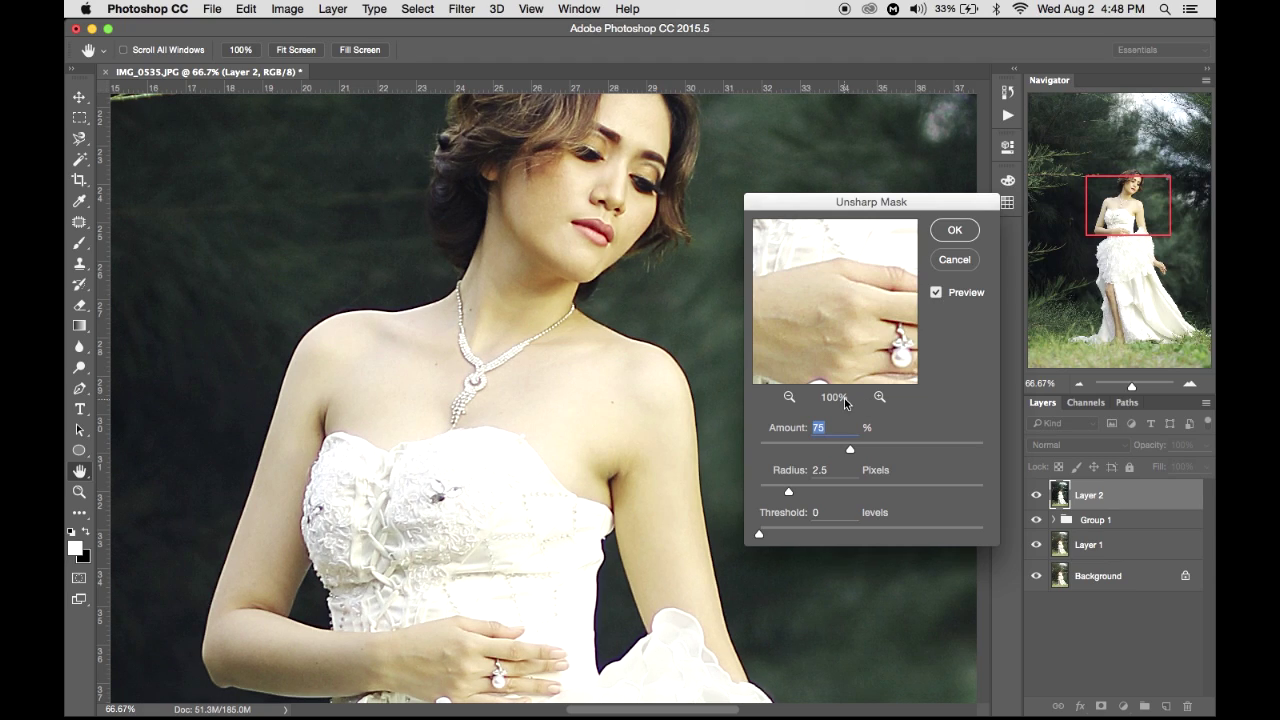
pyautogui.click(955, 260)
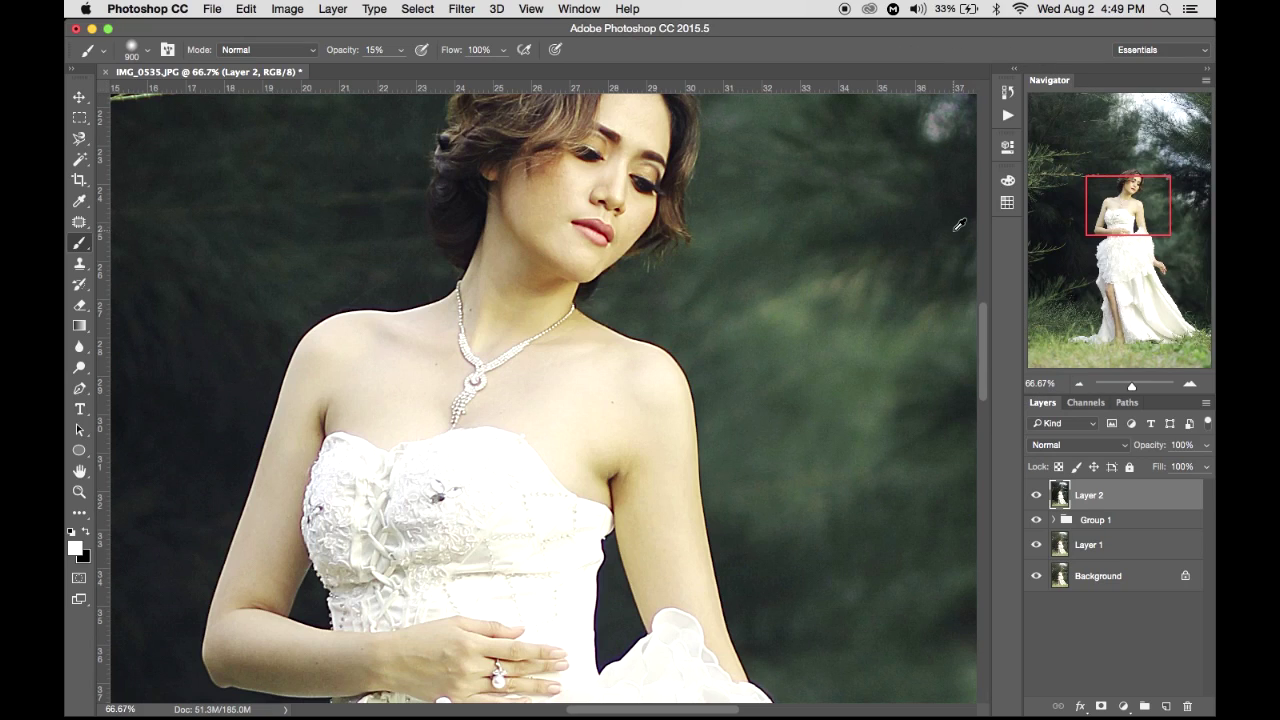
pyautogui.press('super+0')
pyautogui.click(1037, 495)
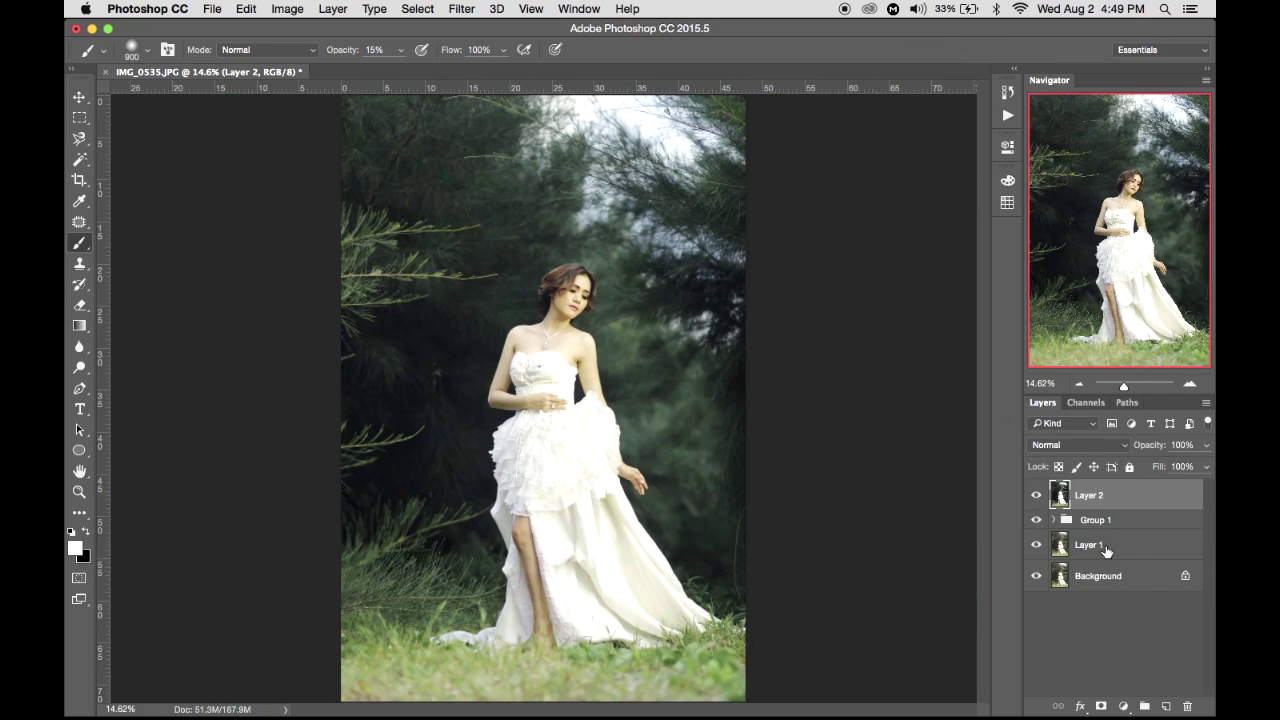